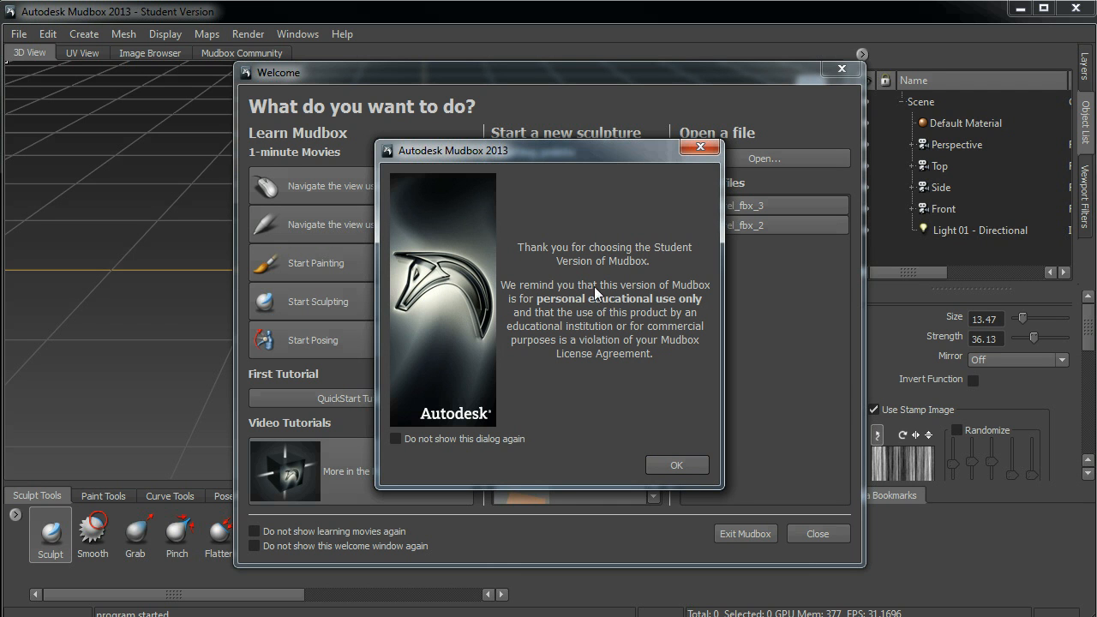
- Dismiss the student version notice and start a new sculpture from the human body template
{"action": "left_click_drag", "start_coordinate": [495, 150], "coordinate": [459, 152]}
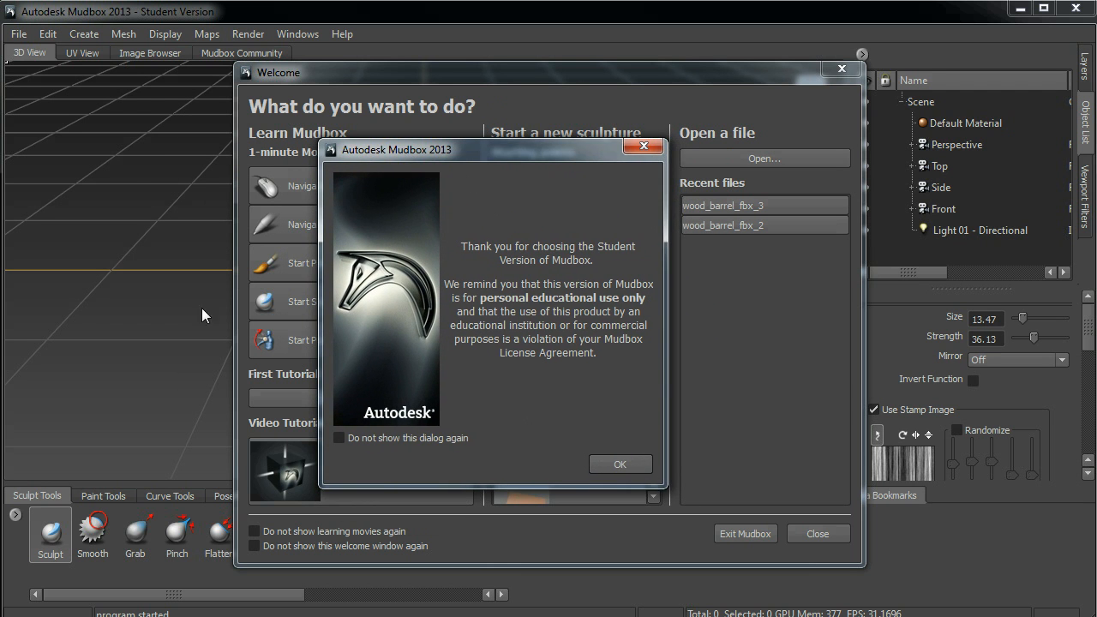
{"action": "left_click", "coordinate": [620, 464]}
{"action": "left_click", "coordinate": [549, 448]}
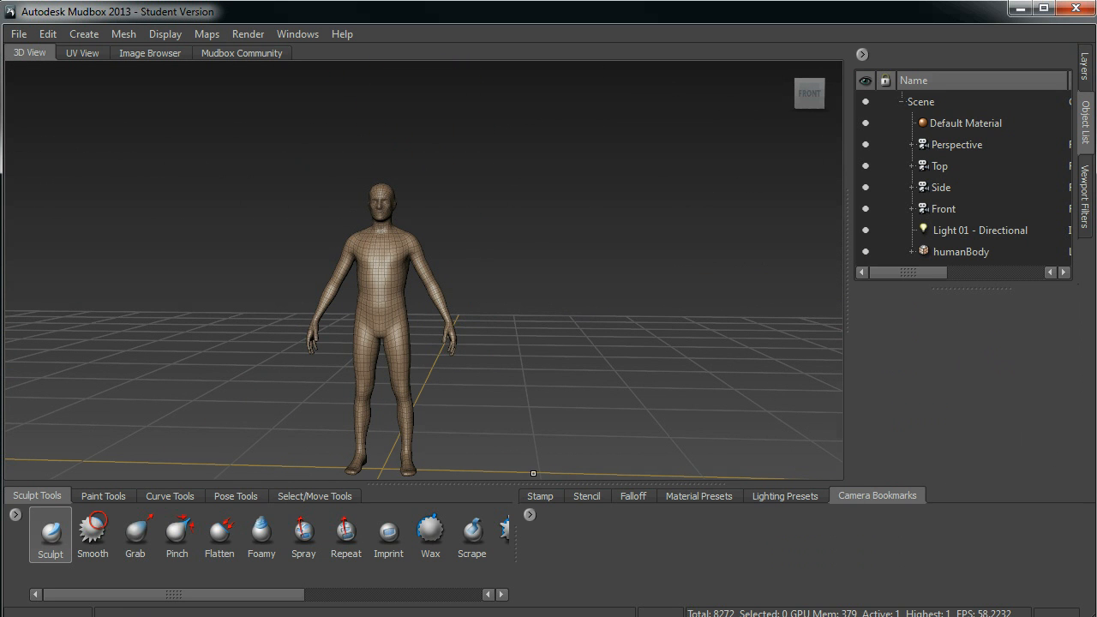
- Add a Basic Head mesh to the human body scene
{"action": "left_click_drag", "start_coordinate": [576, 289], "coordinate": [476, 271], "text": "alt"}
{"action": "middle_click_drag", "start_coordinate": [481, 262], "coordinate": [510, 265], "text": "alt"}
{"action": "right_click_drag", "start_coordinate": [510, 265], "coordinate": [549, 338], "text": "alt"}
{"action": "middle_click_drag", "start_coordinate": [550, 339], "coordinate": [537, 366], "text": "alt"}
{"action": "left_click_drag", "start_coordinate": [472, 338], "coordinate": [384, 241], "text": "alt"}
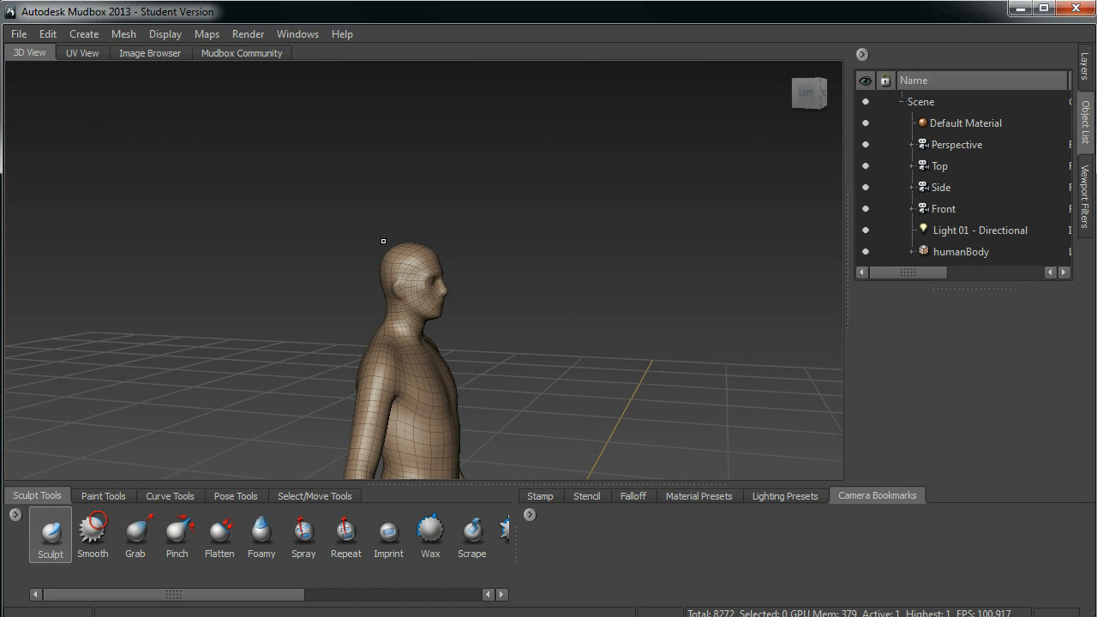
{"action": "left_click", "coordinate": [92, 33]}
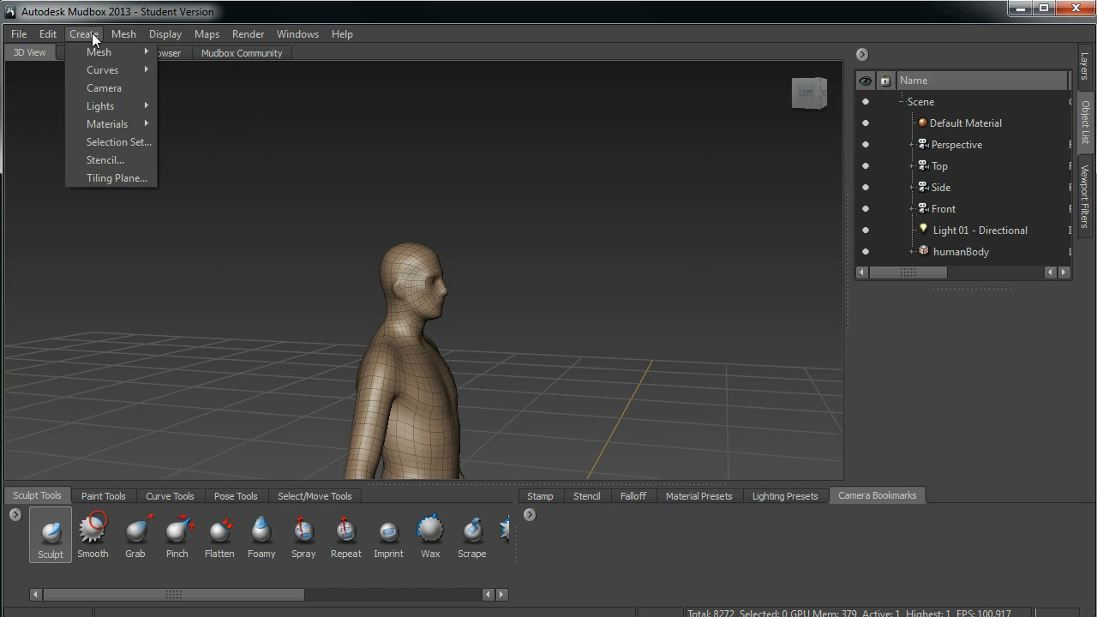
{"action": "mouse_move", "coordinate": [96, 52]}
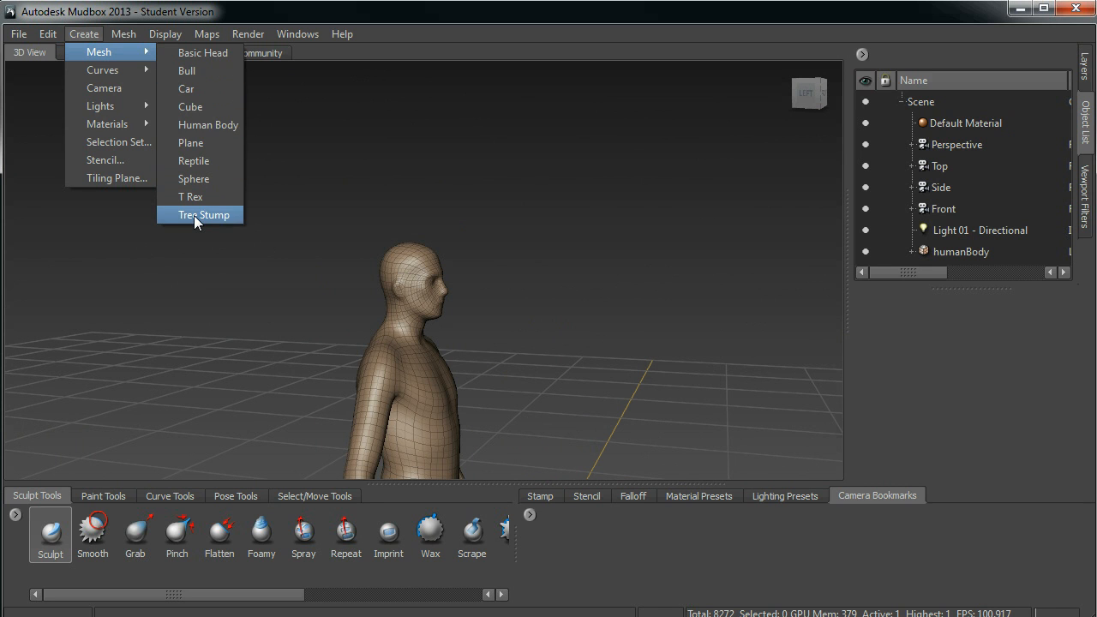
{"action": "left_click", "coordinate": [199, 55]}
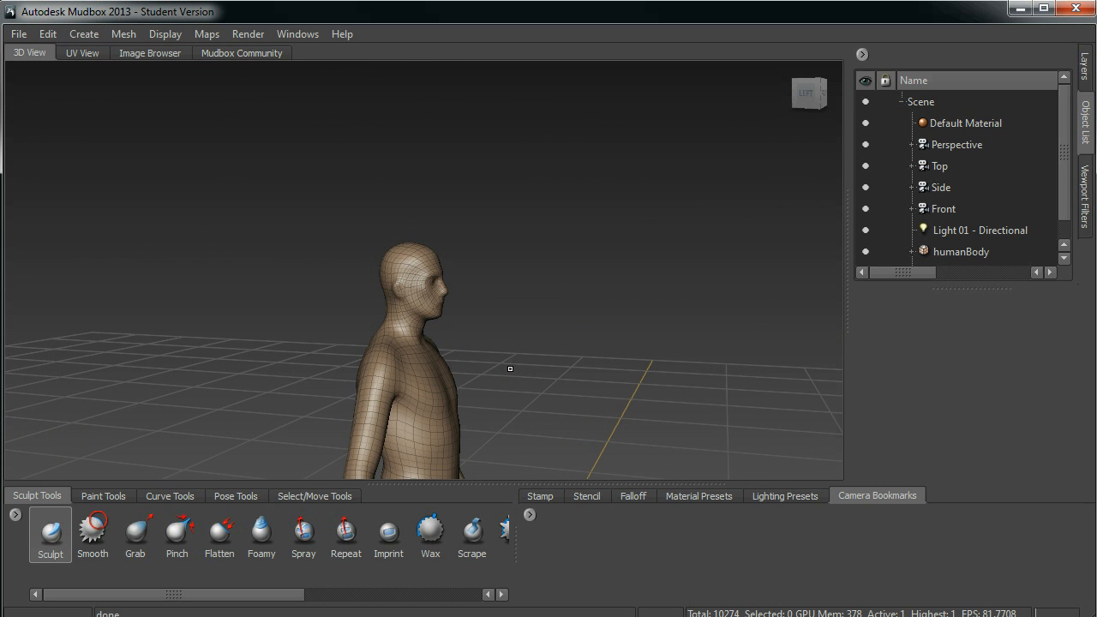
- Delete the humanBody object from the scene's object list, leaving the basic head in place
{"action": "middle_click_drag", "start_coordinate": [519, 369], "coordinate": [514, 203], "text": "alt"}
{"action": "left_click_drag", "start_coordinate": [542, 236], "coordinate": [454, 282], "text": "alt"}
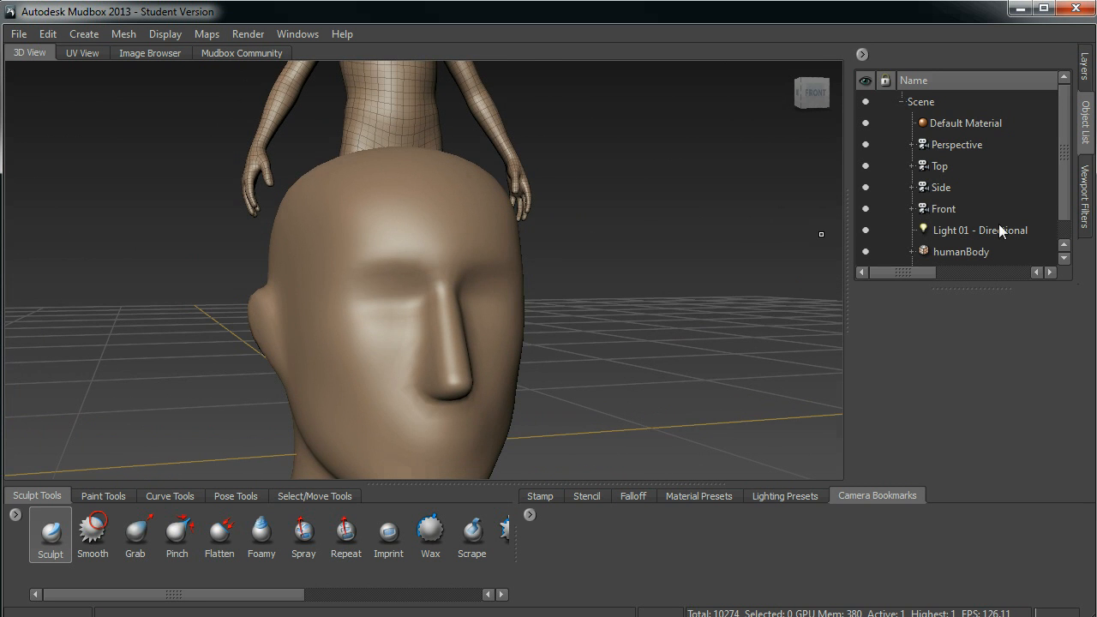
{"action": "scroll", "coordinate": [1060, 181], "scroll_direction": "down", "scroll_amount": 1}
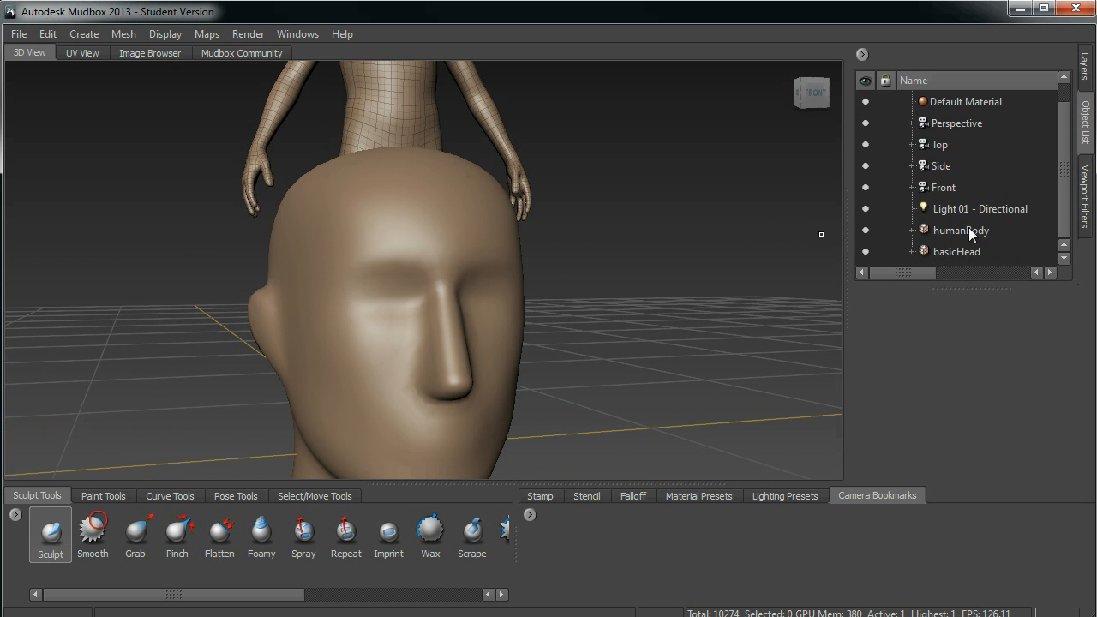
{"action": "left_click", "coordinate": [937, 229]}
{"action": "right_click", "coordinate": [954, 229]}
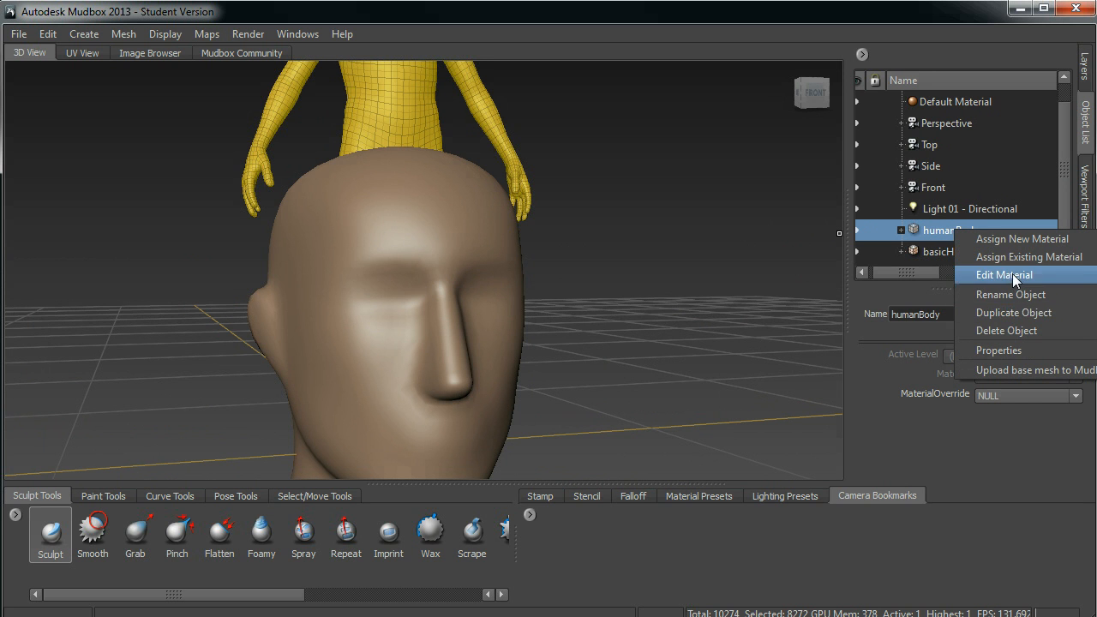
{"action": "left_click", "coordinate": [1012, 331]}
- Frame the basic head and examine the whole bust from the side and the front
{"action": "key", "text": "f"}
{"action": "right_click_drag", "start_coordinate": [655, 292], "coordinate": [454, 230], "text": "alt"}
{"action": "left_click_drag", "start_coordinate": [450, 256], "coordinate": [417, 273], "text": "alt"}
{"action": "middle_click_drag", "start_coordinate": [432, 275], "coordinate": [448, 244], "text": "alt"}
{"action": "left_click_drag", "start_coordinate": [286, 299], "coordinate": [260, 327], "text": "alt"}
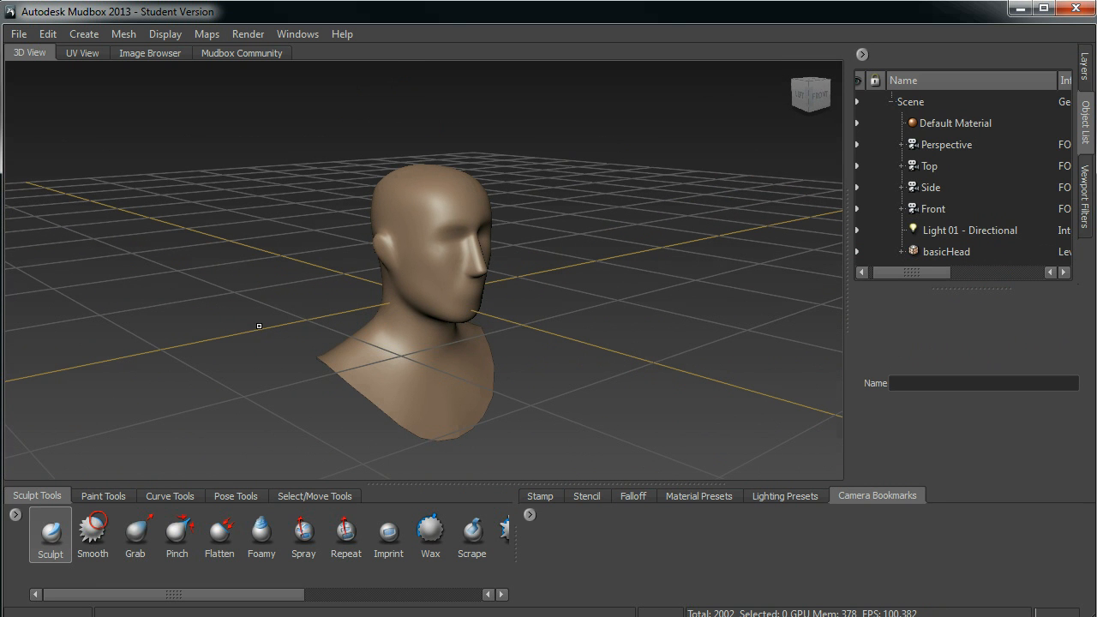
{"action": "middle_click_drag", "start_coordinate": [223, 323], "coordinate": [201, 306], "text": "alt"}
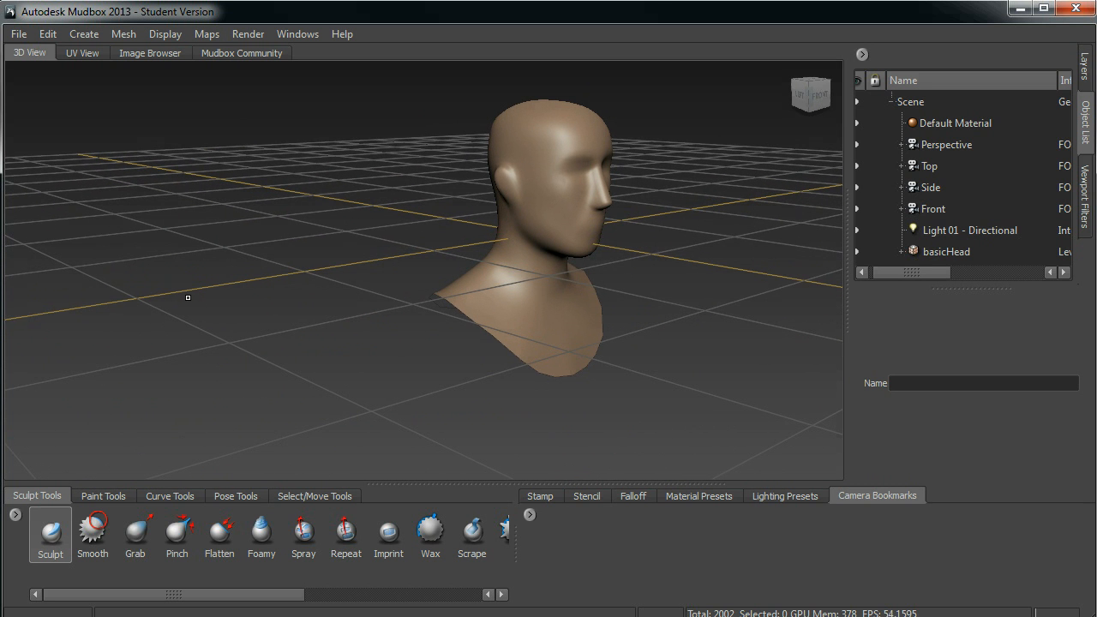
{"action": "left_click_drag", "start_coordinate": [182, 297], "coordinate": [609, 287], "text": "alt"}
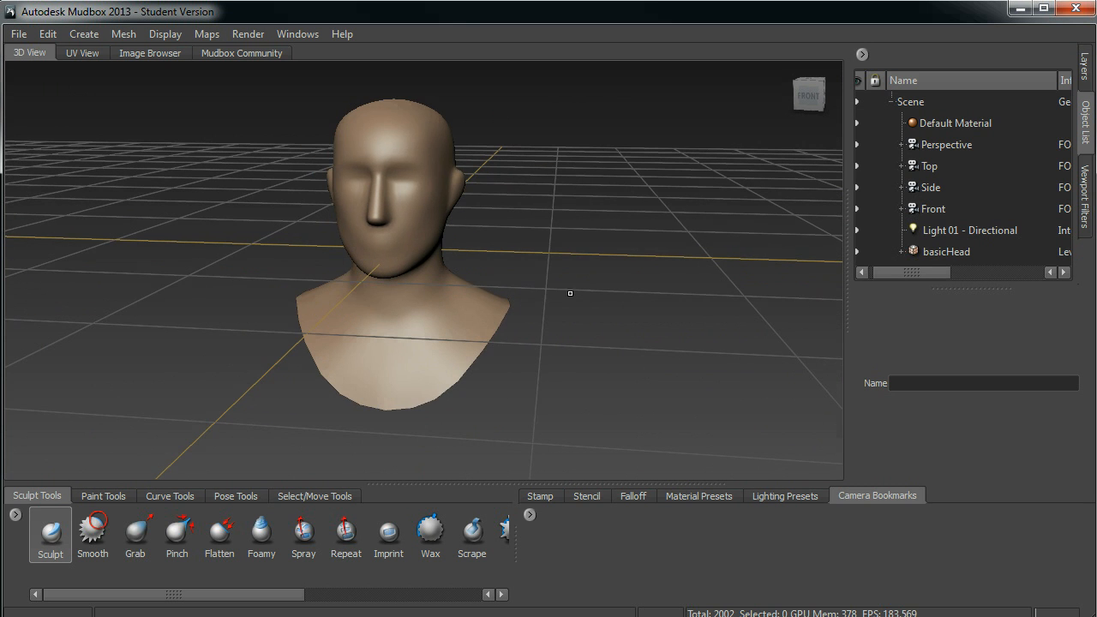
{"action": "right_click_drag", "start_coordinate": [525, 318], "coordinate": [296, 303], "text": "alt"}
{"action": "middle_click_drag", "start_coordinate": [296, 303], "coordinate": [314, 311], "text": "alt"}
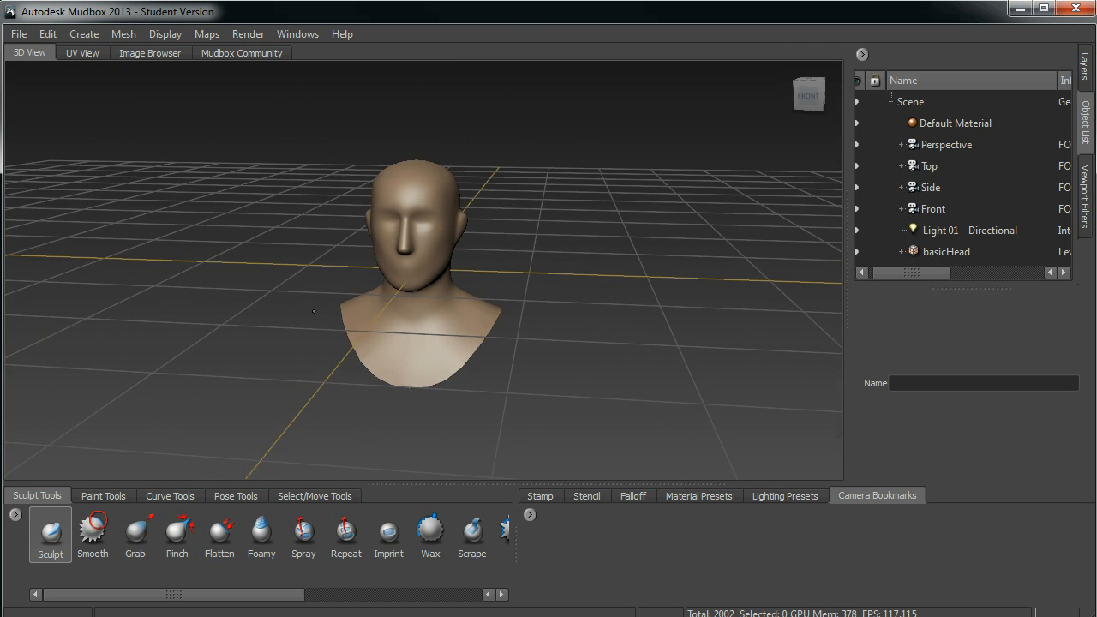
{"action": "left_click_drag", "start_coordinate": [281, 310], "coordinate": [361, 283], "text": "alt"}
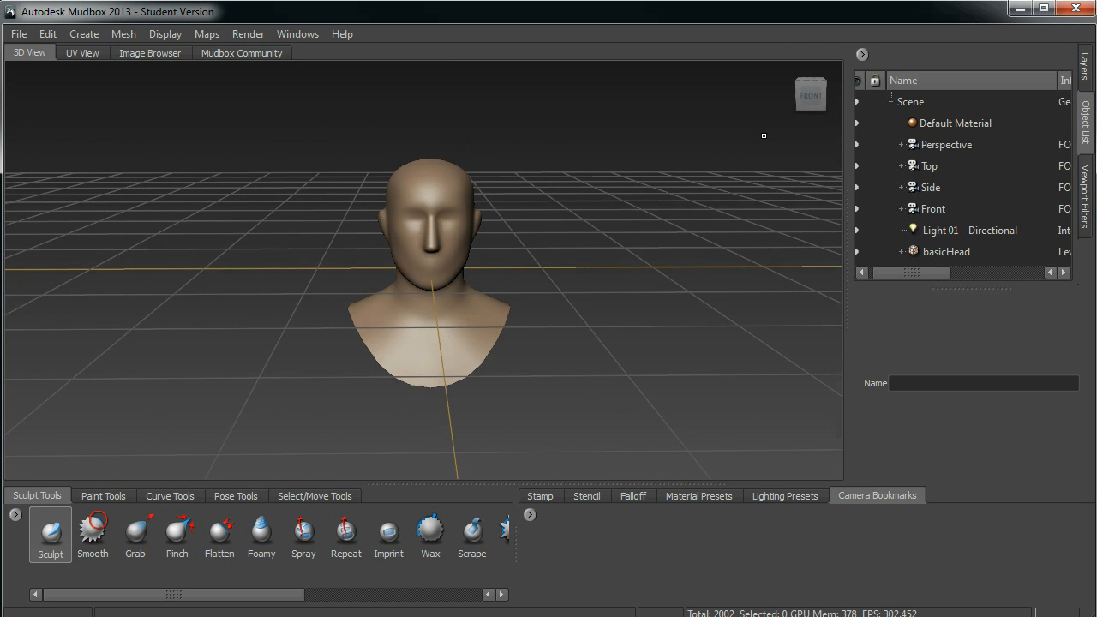
- Look over the object list and the sculpt and paint layer lists, finishing on the sculpt layers
{"action": "left_click", "coordinate": [1084, 69]}
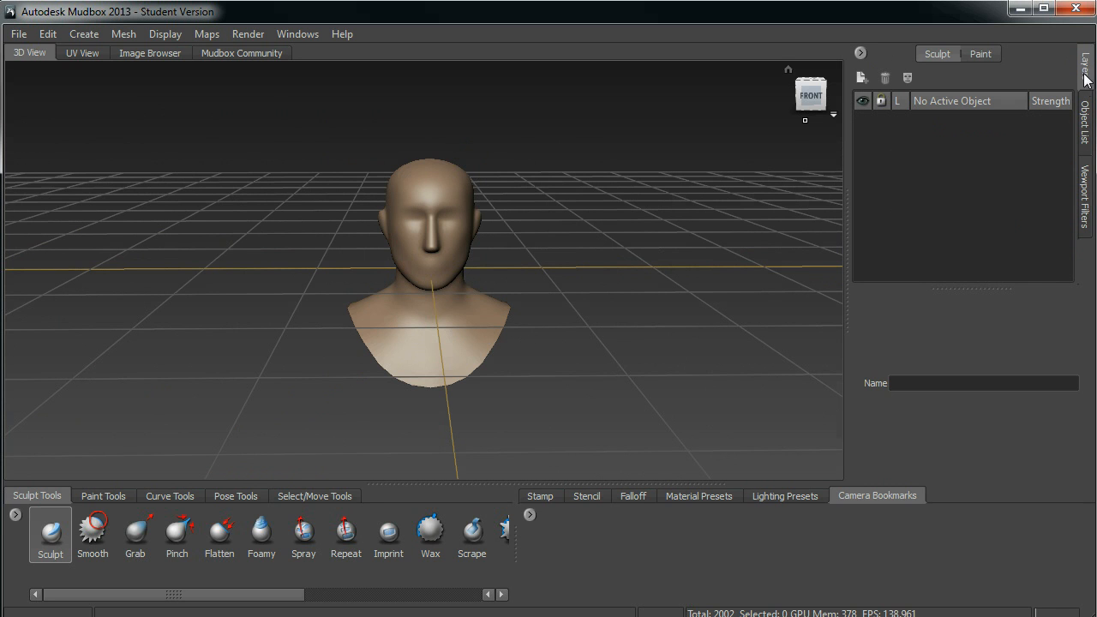
{"action": "left_click", "coordinate": [1086, 127]}
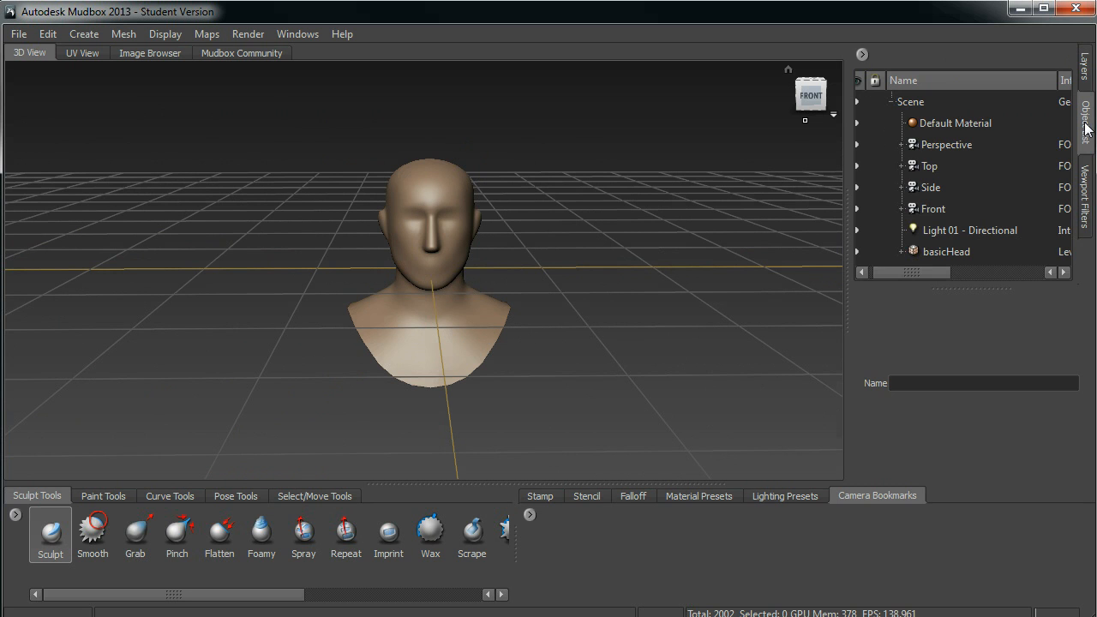
{"action": "left_click", "coordinate": [1084, 72]}
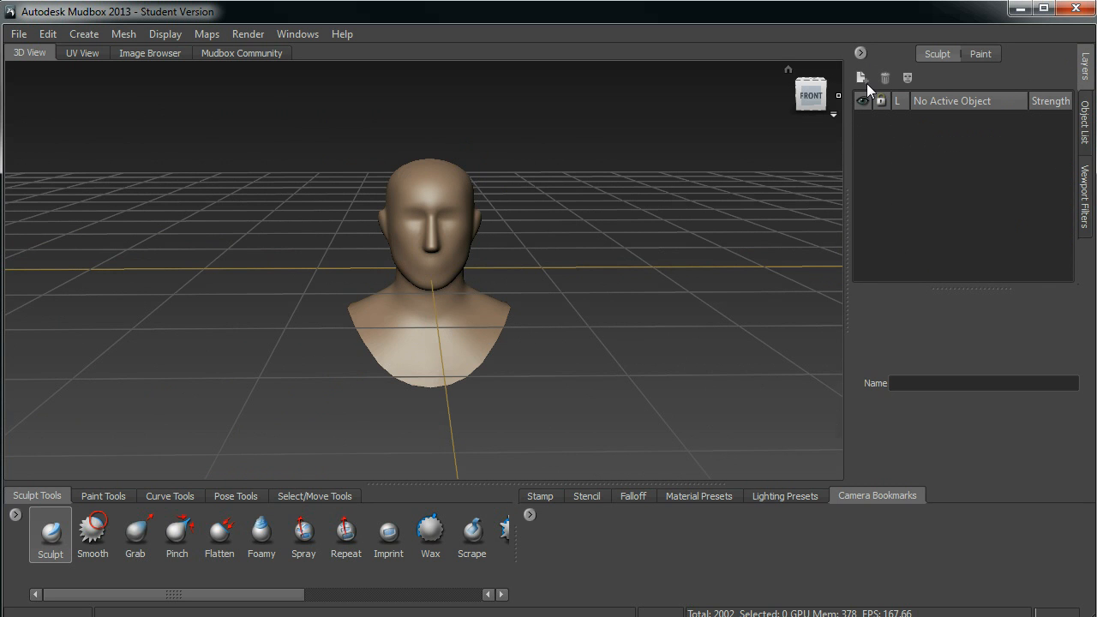
{"action": "left_click", "coordinate": [980, 55]}
{"action": "left_click", "coordinate": [941, 53]}
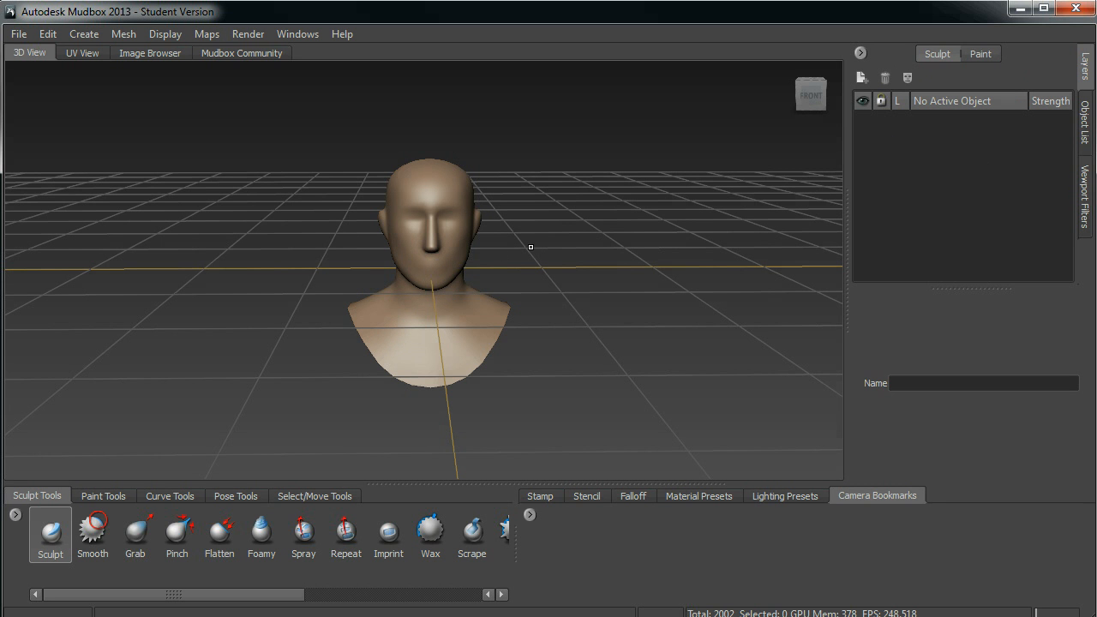
- Switch the layer list to paint layers and bring the head into a close three-quarter view
{"action": "left_click_drag", "start_coordinate": [549, 275], "coordinate": [471, 257], "text": "alt"}
{"action": "right_click_drag", "start_coordinate": [472, 252], "coordinate": [557, 226], "text": "alt"}
{"action": "middle_click_drag", "start_coordinate": [557, 226], "coordinate": [591, 290], "text": "alt"}
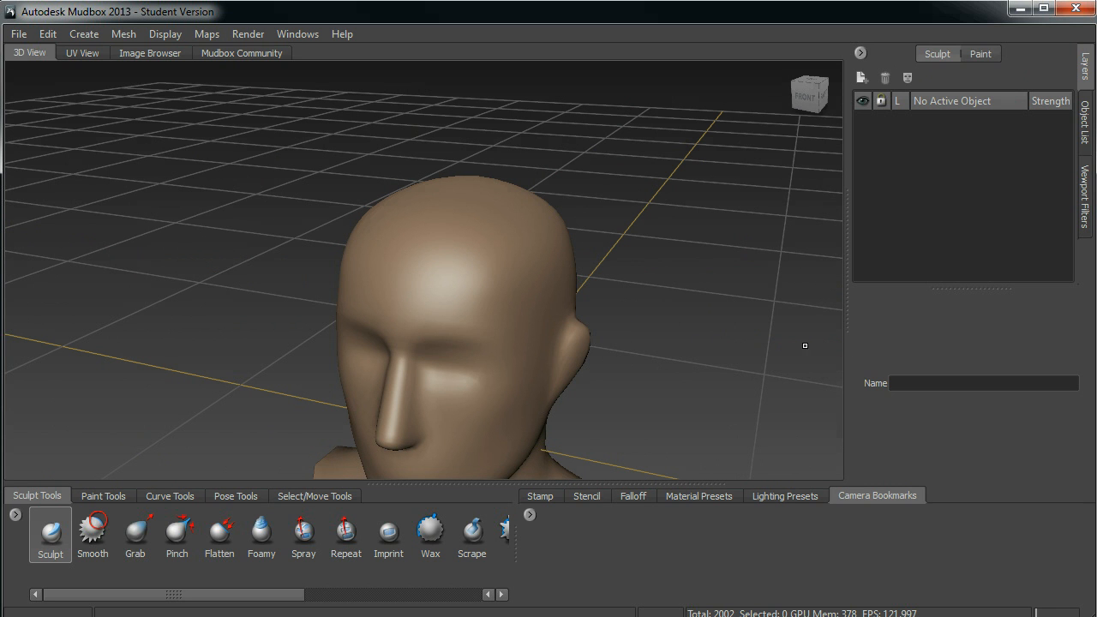
{"action": "left_click", "coordinate": [982, 54]}
{"action": "left_click_drag", "start_coordinate": [464, 263], "coordinate": [441, 228], "text": "alt"}
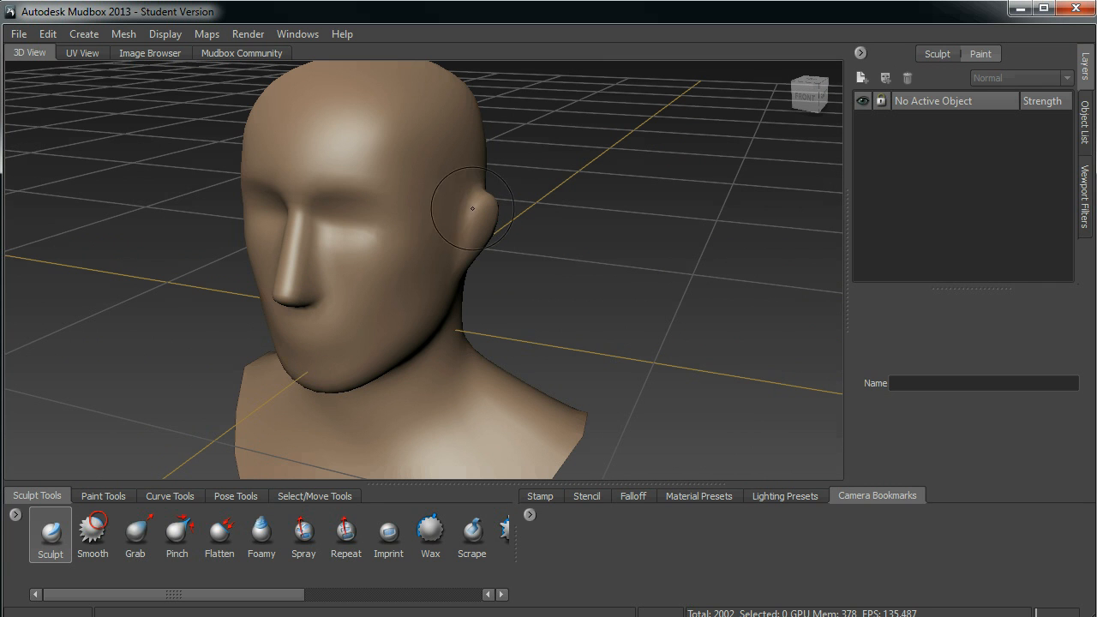
- Make basicHead the active object by selecting it in the object list, and deselect the model in the 3D view
{"action": "left_click", "coordinate": [1087, 124]}
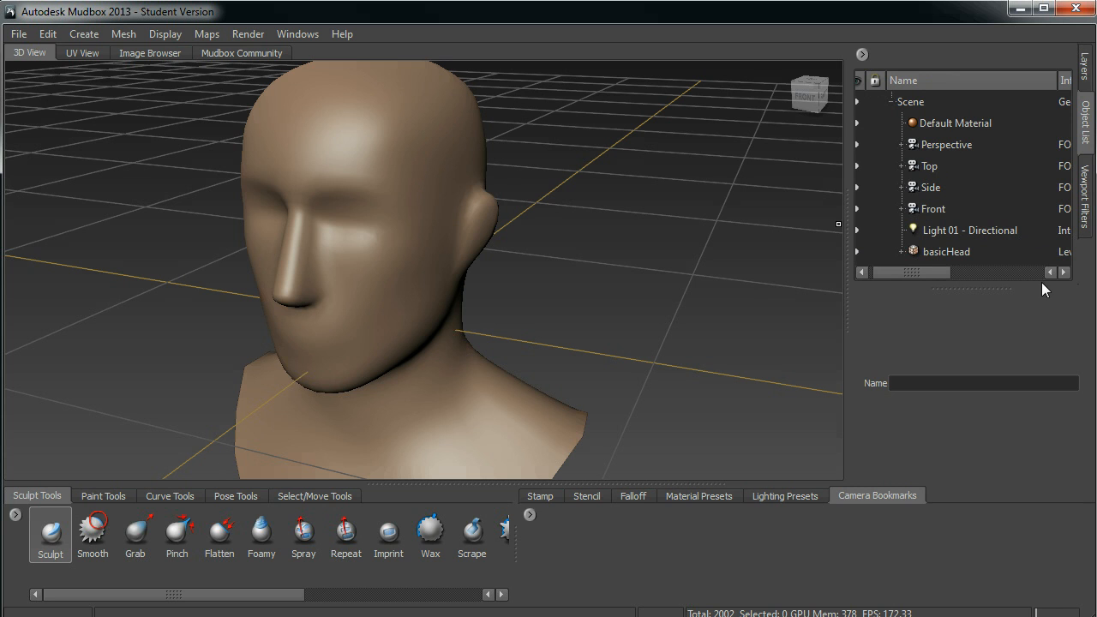
{"action": "left_click", "coordinate": [916, 251]}
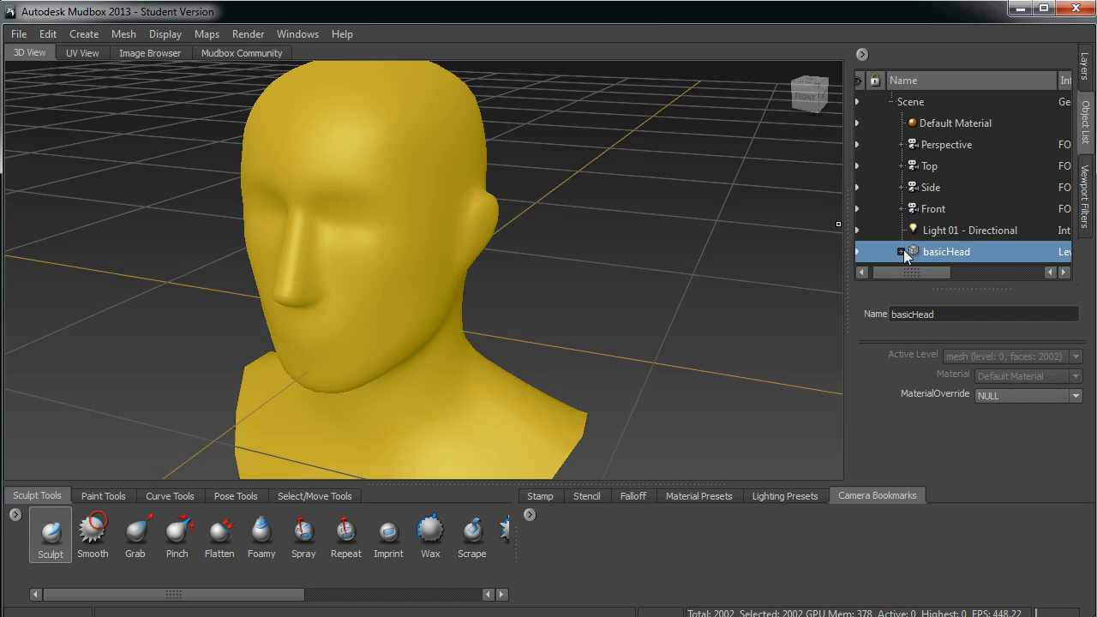
{"action": "right_click", "coordinate": [352, 175]}
{"action": "mouse_move", "coordinate": [352, 176]}
{"action": "right_mouse_down"}
{"action": "mouse_move", "coordinate": [334, 165]}
{"action": "mouse_move", "coordinate": [350, 181]}
{"action": "right_mouse_up"}
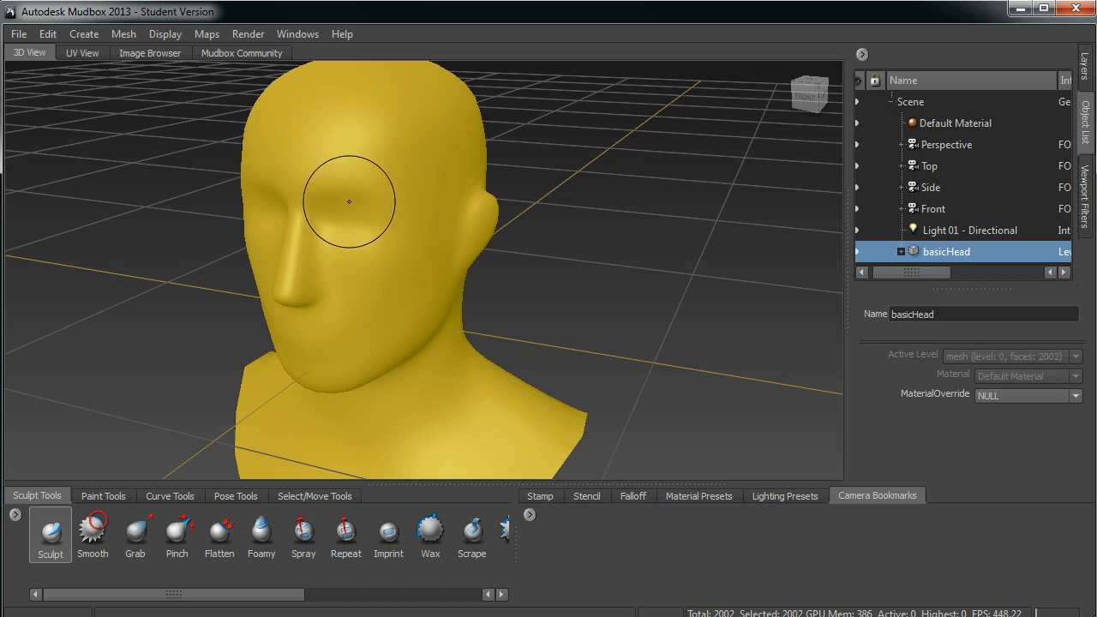
{"action": "right_click_drag", "start_coordinate": [385, 164], "coordinate": [377, 163]}
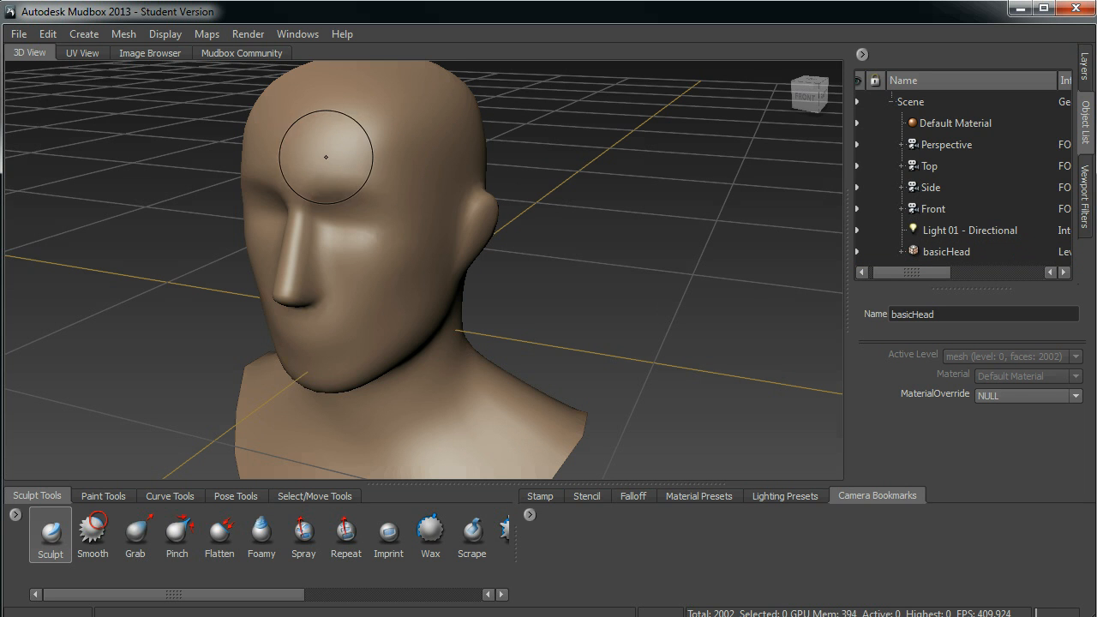
- Expand basicHead in the object list to view its mesh level, select the head and collapse the entry again
{"action": "left_click", "coordinate": [902, 251]}
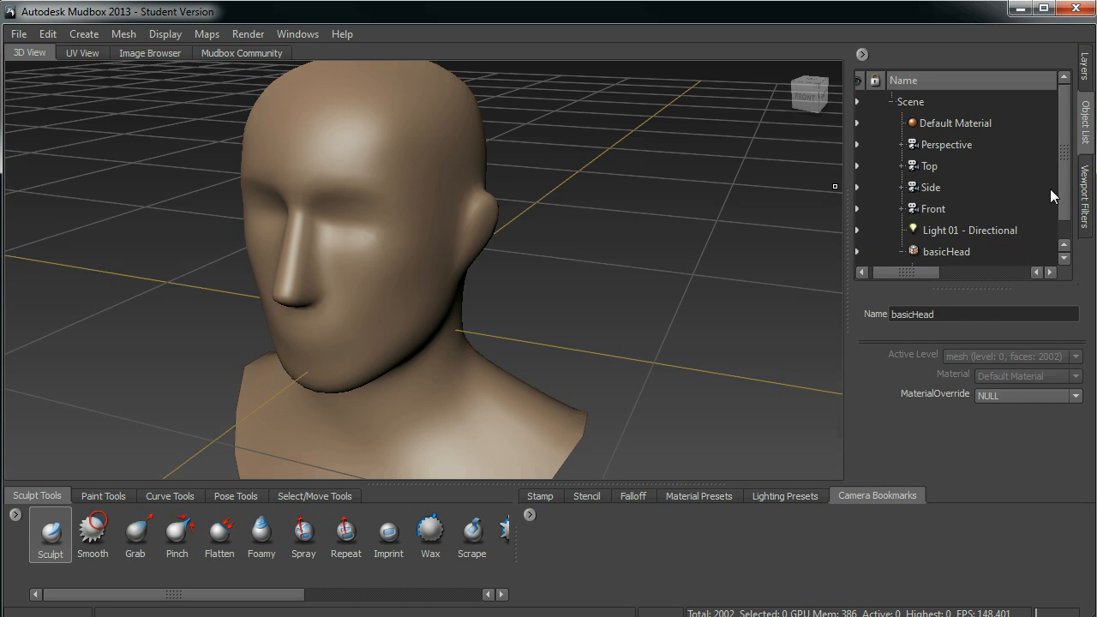
{"action": "scroll", "coordinate": [1067, 177], "scroll_direction": "down", "scroll_amount": 1}
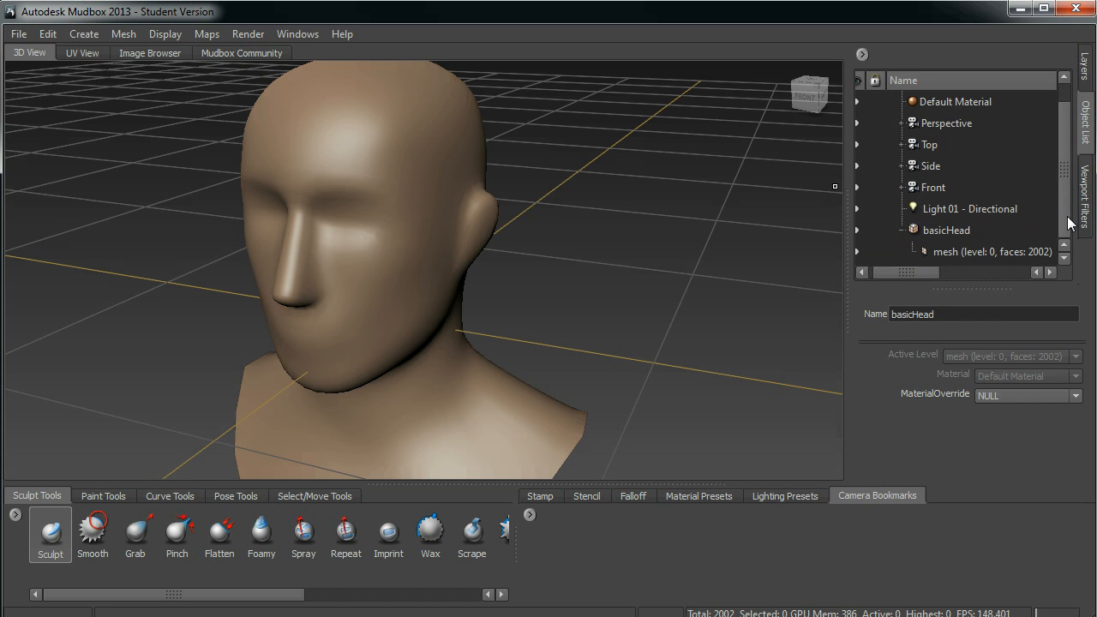
{"action": "left_click", "coordinate": [907, 231]}
{"action": "left_click", "coordinate": [901, 231]}
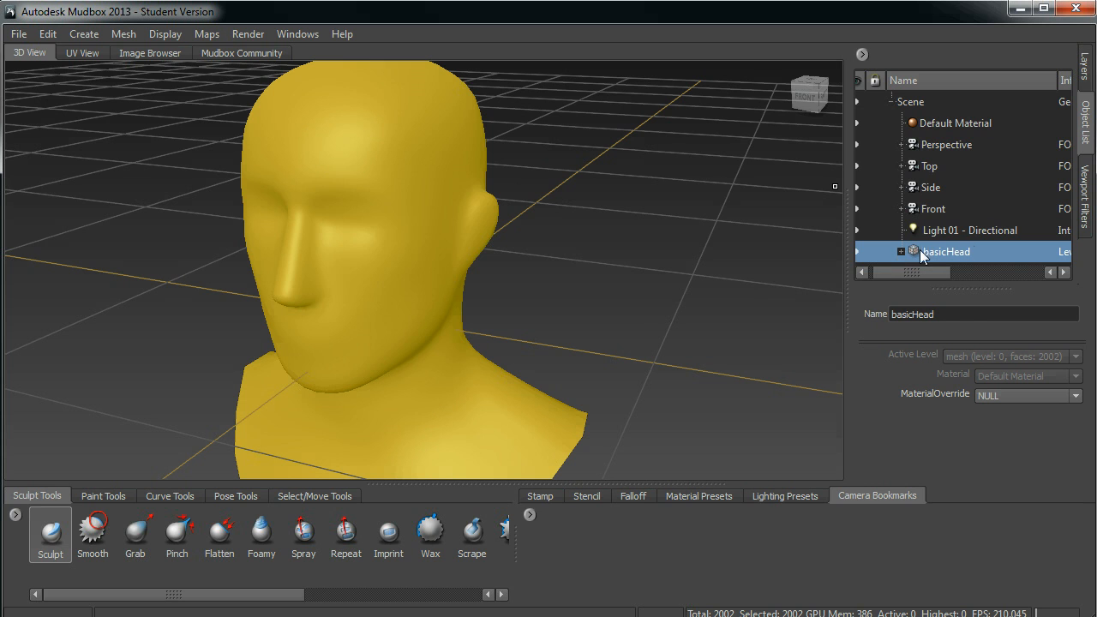
- Reveal the mesh level under basicHead in the object list and deselect the head model
{"action": "left_click", "coordinate": [902, 251]}
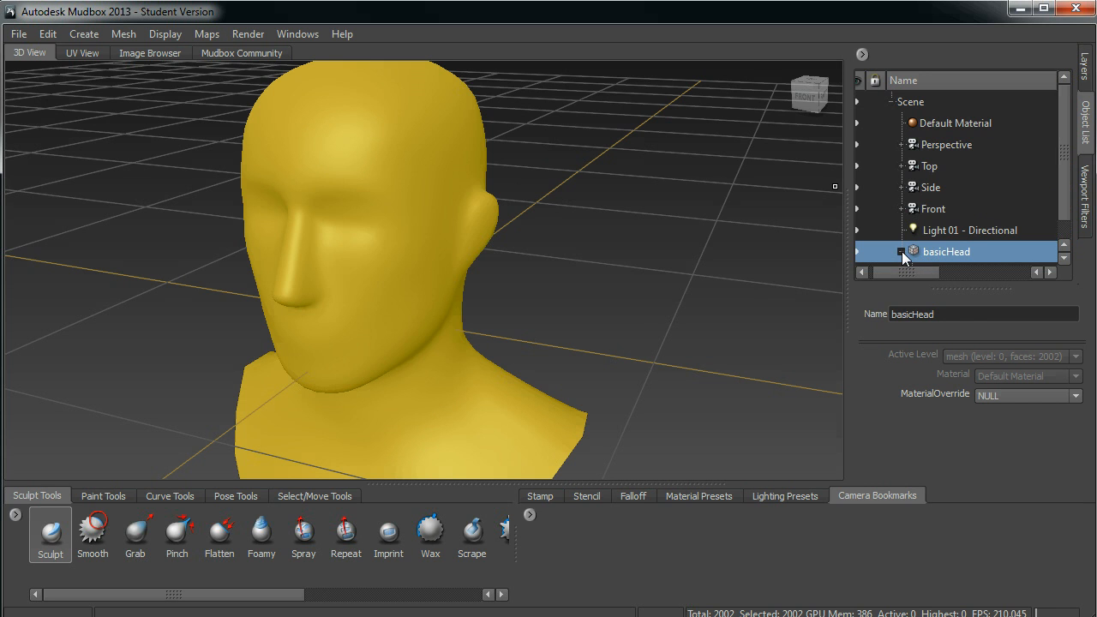
{"action": "scroll", "coordinate": [1045, 192], "scroll_direction": "down", "scroll_amount": 1}
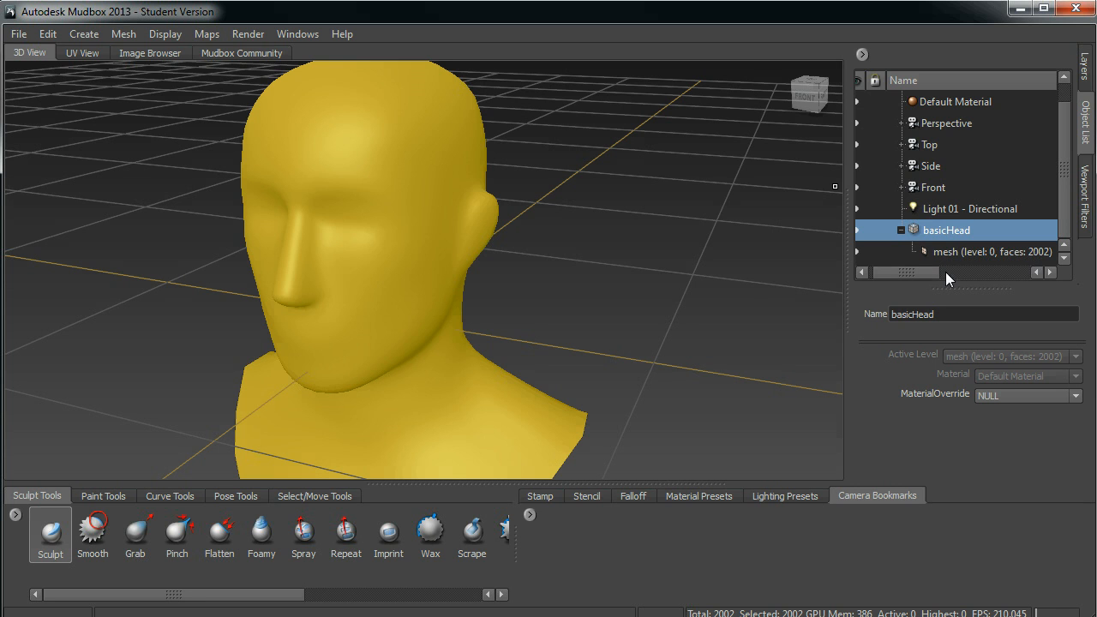
{"action": "mouse_move", "coordinate": [932, 273]}
{"action": "left_mouse_down"}
{"action": "mouse_move", "coordinate": [994, 273]}
{"action": "mouse_move", "coordinate": [944, 271]}
{"action": "left_mouse_up"}
{"action": "right_click", "coordinate": [401, 227]}
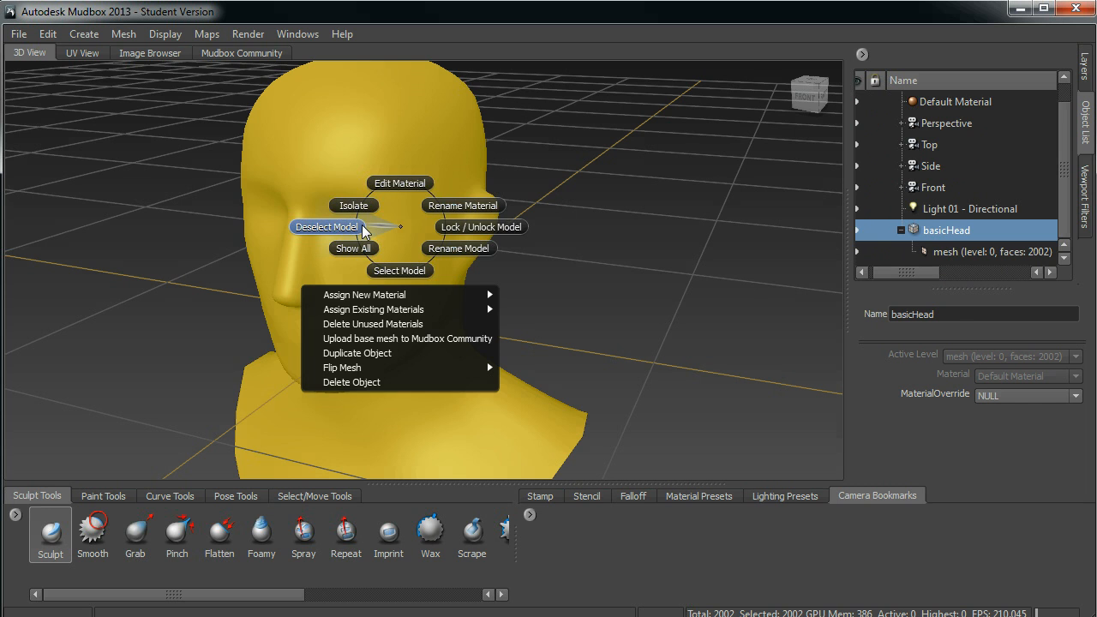
{"action": "left_click", "coordinate": [362, 228]}
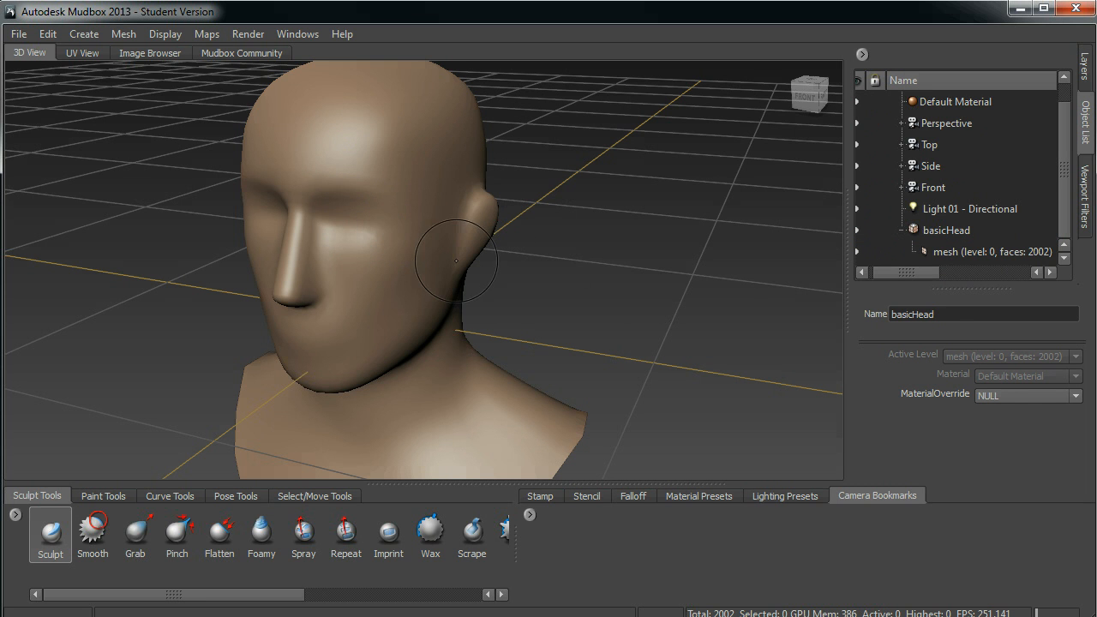
- Look over the available viewport filters and the object list, and display the paint layers of basicHead
{"action": "left_click", "coordinate": [1085, 221]}
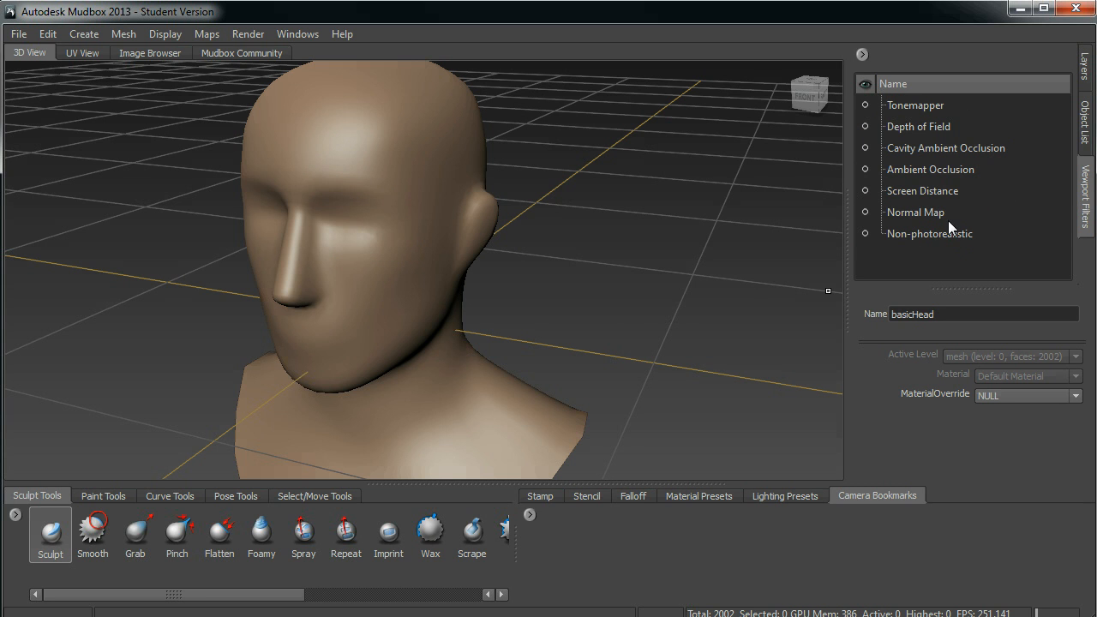
{"action": "left_click", "coordinate": [1086, 120]}
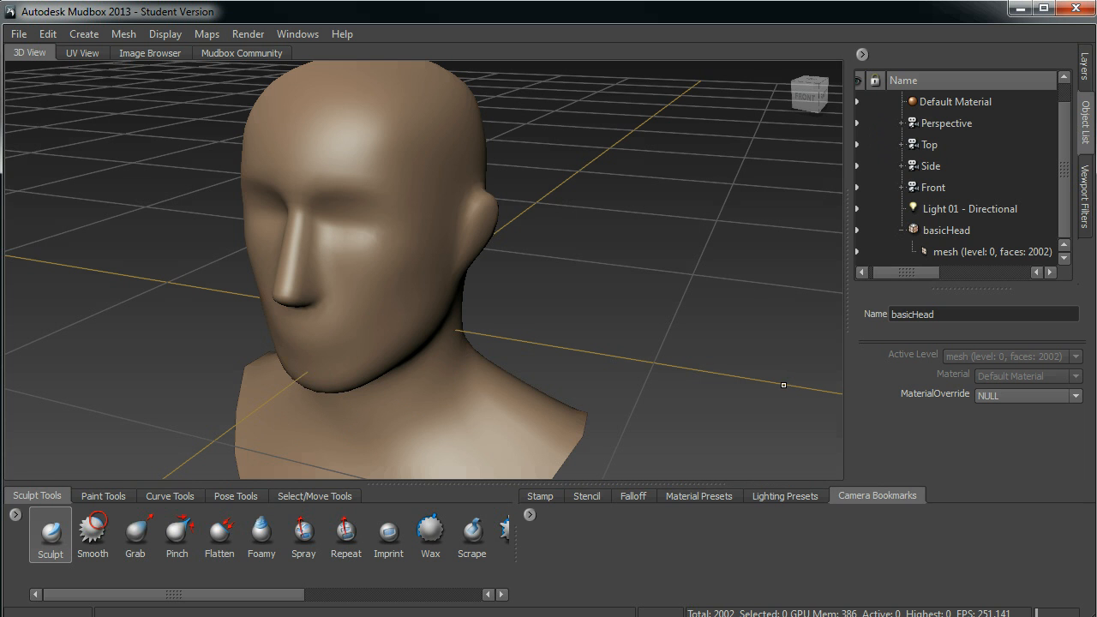
{"action": "left_click_drag", "start_coordinate": [62, 269], "coordinate": [197, 197], "text": "alt"}
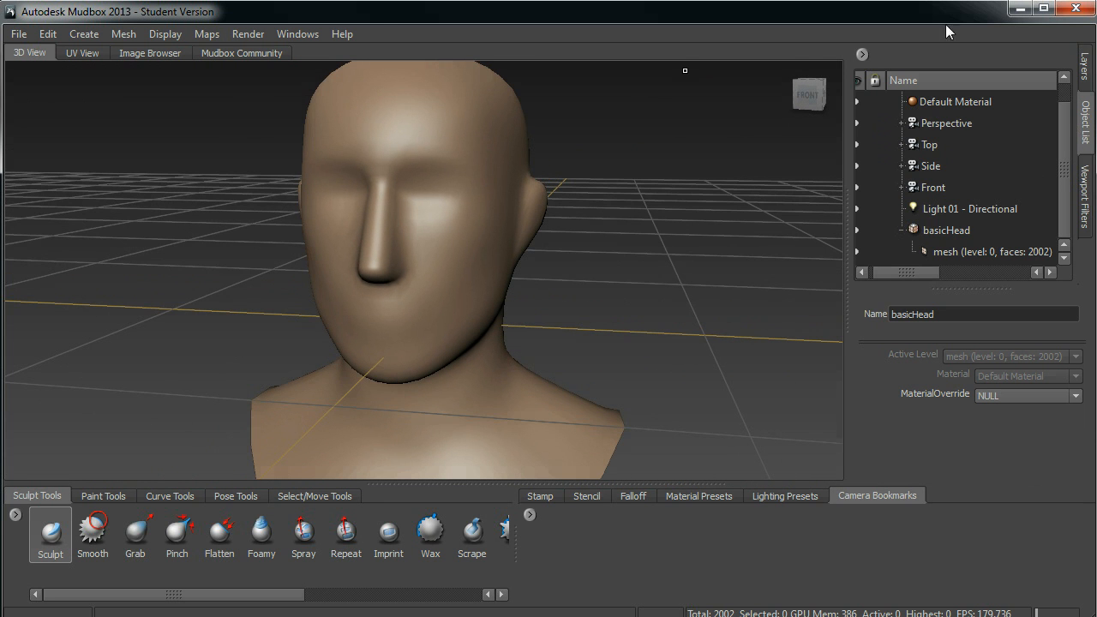
{"action": "left_click", "coordinate": [1086, 65]}
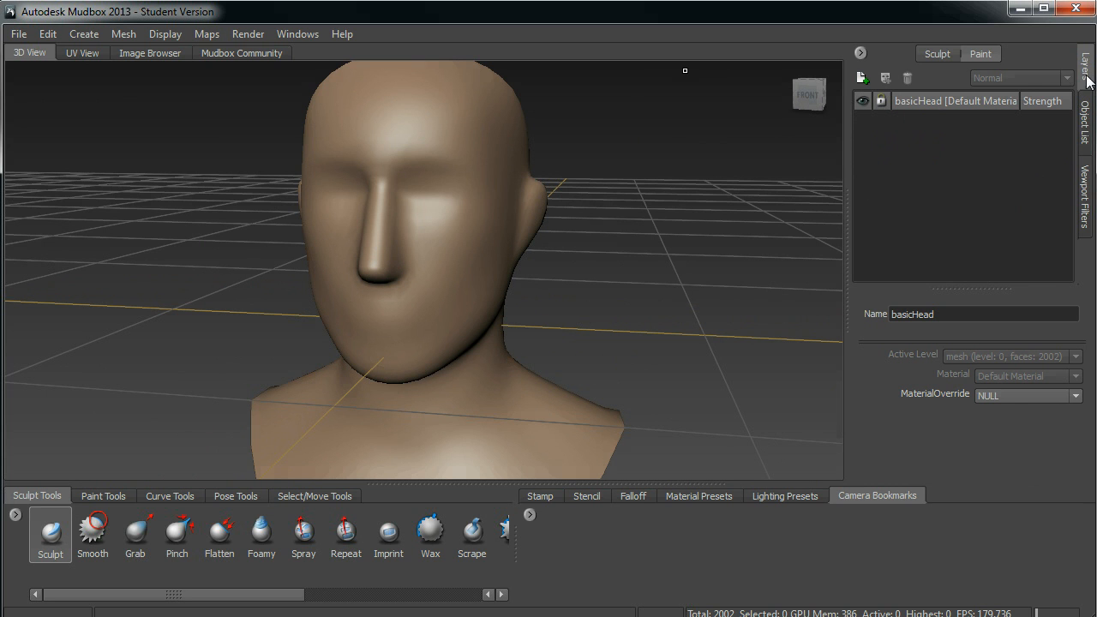
- Display the sculpt layers of basicHead and look over the available paint tools and sculpt tools
{"action": "left_click", "coordinate": [943, 55]}
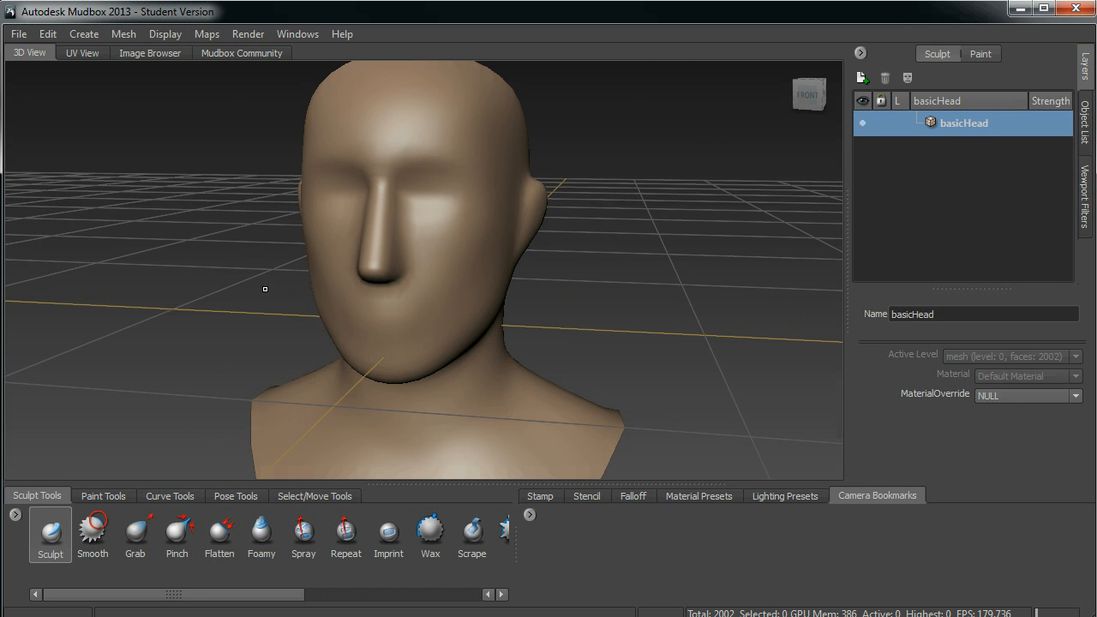
{"action": "middle_click_drag", "start_coordinate": [265, 289], "coordinate": [282, 327], "text": "alt"}
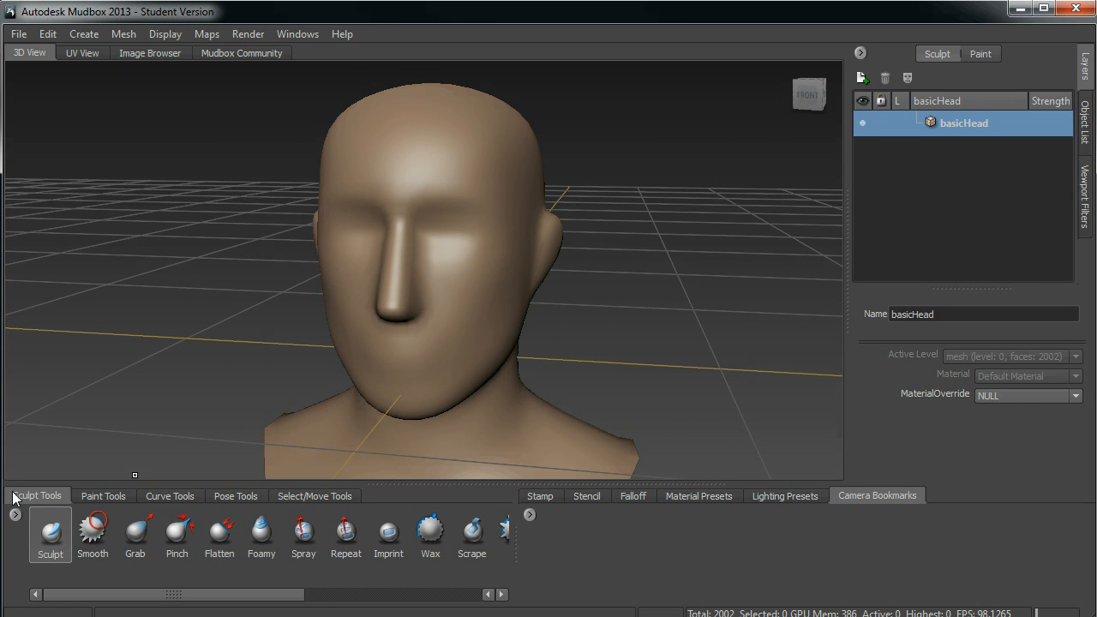
{"action": "left_click", "coordinate": [99, 498]}
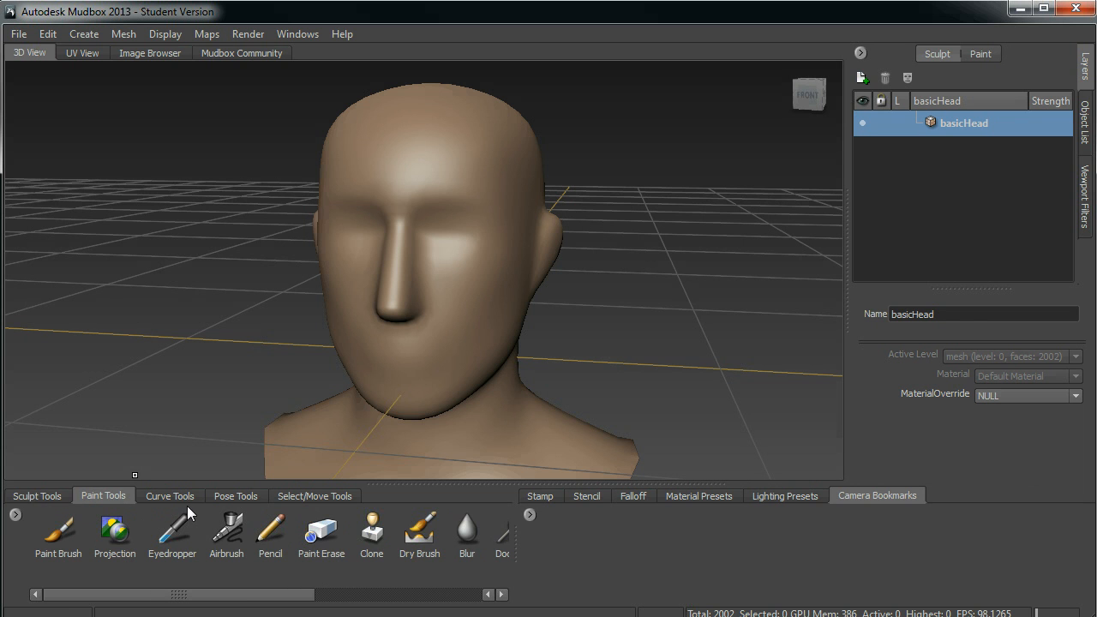
{"action": "left_click", "coordinate": [42, 494]}
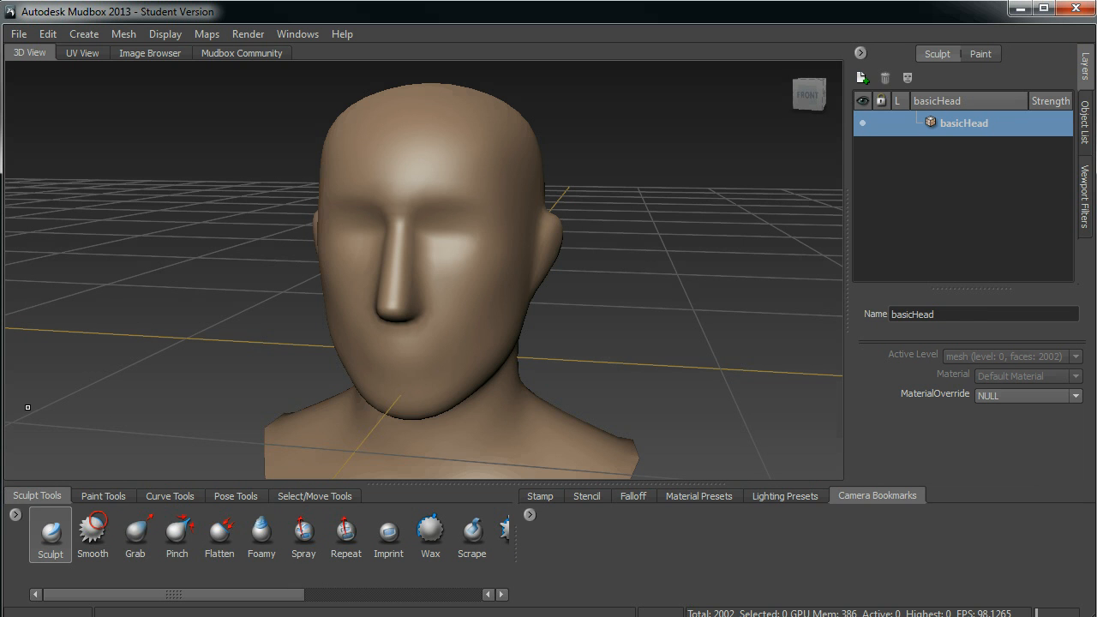
- Sculpt a raised brow above one eye of the head with the Sculpt brush
{"action": "middle_click_drag", "start_coordinate": [78, 369], "coordinate": [107, 372], "text": "alt"}
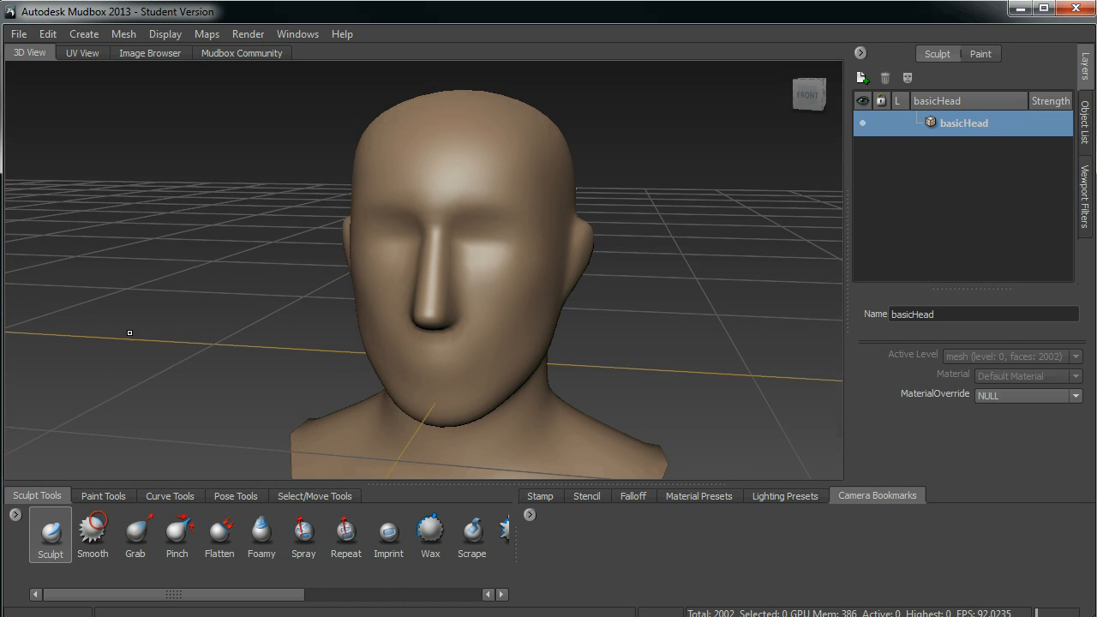
{"action": "left_click_drag", "start_coordinate": [125, 332], "coordinate": [114, 333], "text": "alt"}
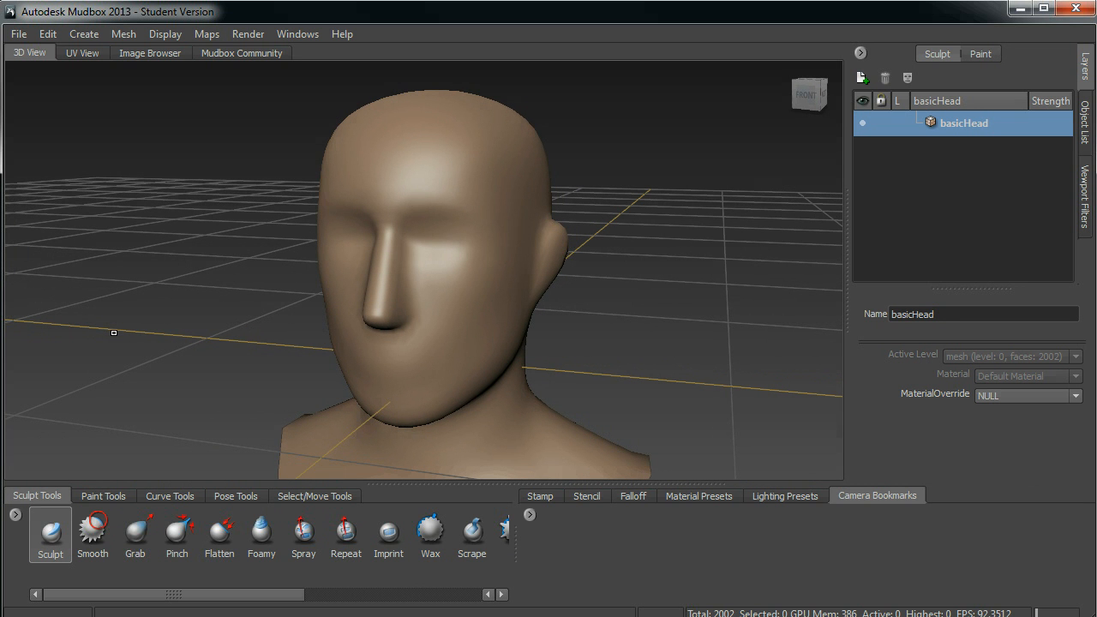
{"action": "middle_click_drag", "start_coordinate": [238, 297], "coordinate": [220, 301], "text": "alt"}
{"action": "right_click_drag", "start_coordinate": [195, 231], "coordinate": [211, 232], "text": "alt"}
{"action": "middle_click_drag", "start_coordinate": [211, 232], "coordinate": [244, 238], "text": "alt"}
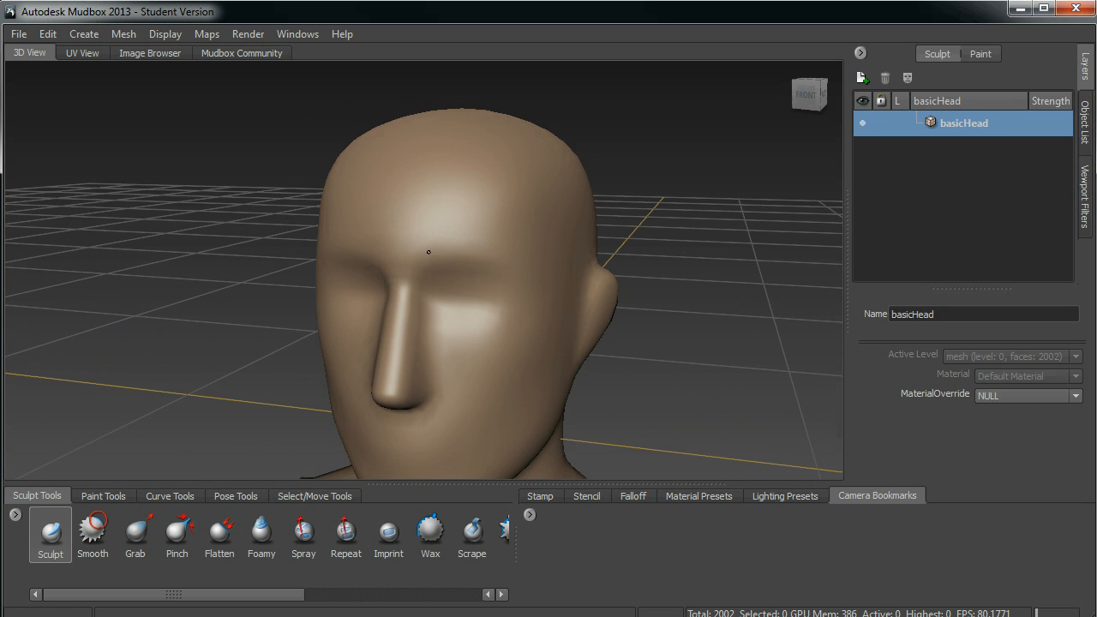
{"action": "left_click", "coordinate": [50, 538]}
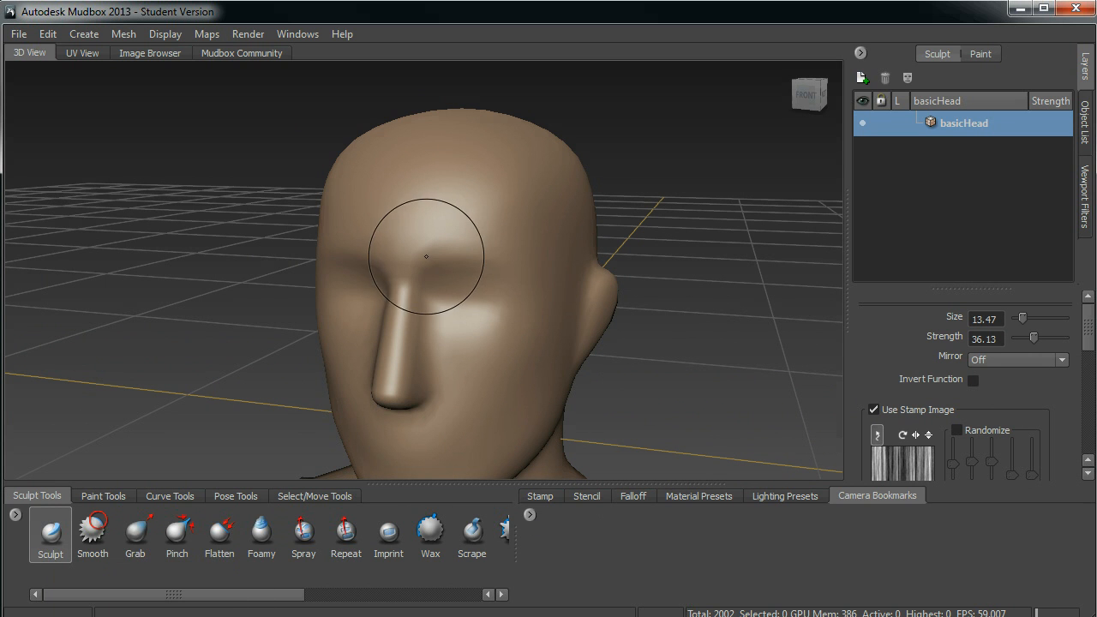
{"action": "mouse_move", "coordinate": [431, 250]}
{"action": "left_mouse_down"}
{"action": "mouse_move", "coordinate": [506, 243]}
{"action": "mouse_move", "coordinate": [561, 274]}
{"action": "mouse_move", "coordinate": [520, 257]}
{"action": "left_mouse_up"}
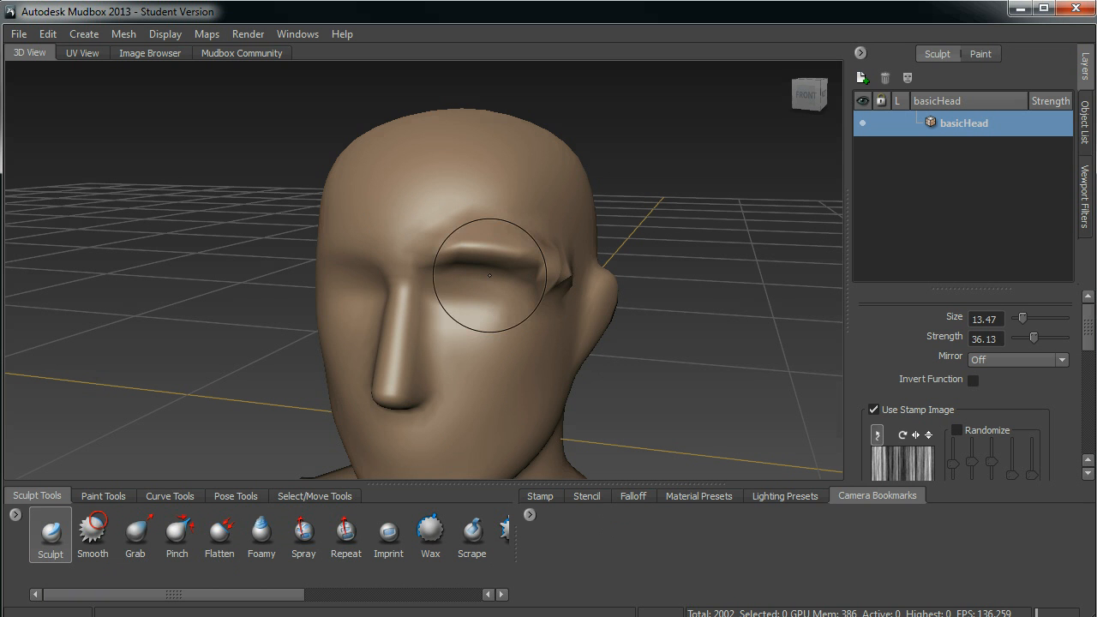
- Examine the raised brow from both sides of the head and display the object list
{"action": "mouse_move", "coordinate": [602, 299]}
{"action": "left_mouse_down", "text": "alt"}
{"action": "mouse_move", "coordinate": [614, 288]}
{"action": "mouse_move", "coordinate": [367, 281]}
{"action": "mouse_move", "coordinate": [490, 297]}
{"action": "left_mouse_up", "text": "alt"}
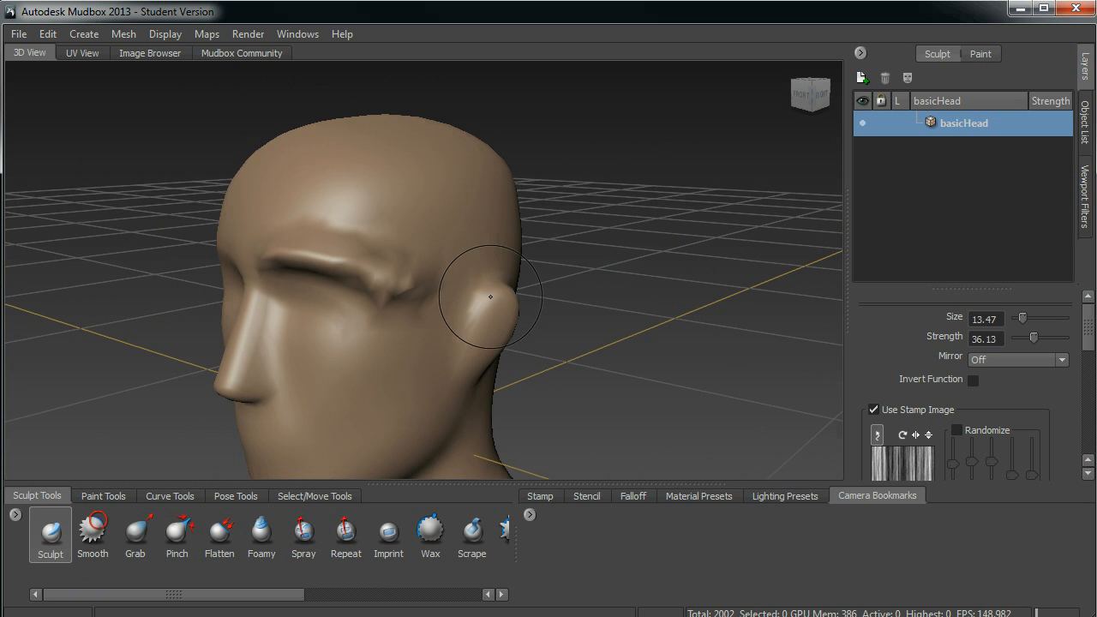
{"action": "left_click_drag", "start_coordinate": [490, 296], "coordinate": [515, 294], "text": "alt"}
{"action": "mouse_move", "coordinate": [508, 257]}
{"action": "left_mouse_down", "text": "alt"}
{"action": "mouse_move", "coordinate": [608, 319]}
{"action": "mouse_move", "coordinate": [627, 306]}
{"action": "mouse_move", "coordinate": [601, 296]}
{"action": "mouse_move", "coordinate": [504, 307]}
{"action": "mouse_move", "coordinate": [453, 294]}
{"action": "left_mouse_up", "text": "alt"}
{"action": "right_click", "coordinate": [450, 292]}
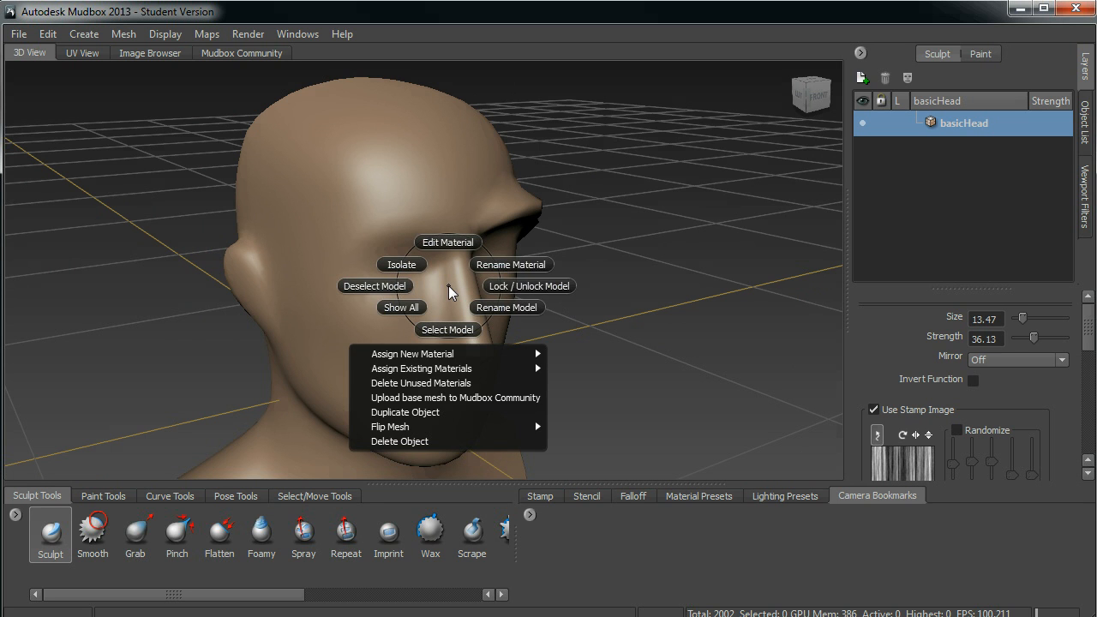
{"action": "left_click", "coordinate": [451, 291]}
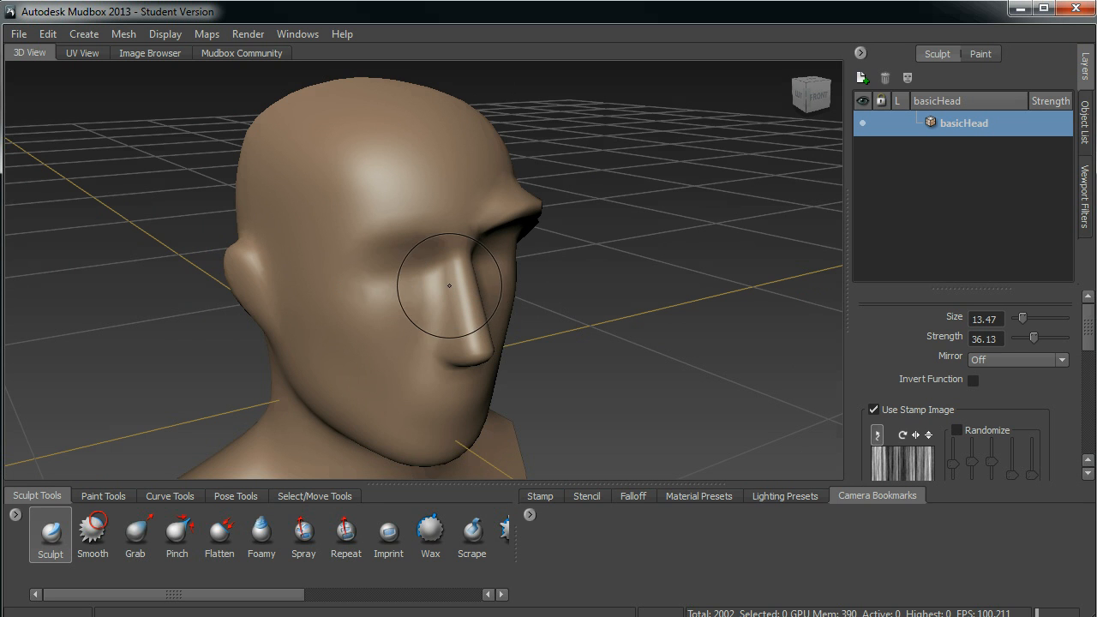
{"action": "right_click", "coordinate": [599, 200]}
{"action": "right_click_drag", "start_coordinate": [600, 201], "coordinate": [599, 246]}
{"action": "mouse_move", "coordinate": [561, 184]}
{"action": "right_mouse_down"}
{"action": "mouse_move", "coordinate": [564, 228]}
{"action": "mouse_move", "coordinate": [563, 184]}
{"action": "right_mouse_up"}
{"action": "mouse_move", "coordinate": [562, 184]}
{"action": "left_mouse_down", "text": "alt"}
{"action": "mouse_move", "coordinate": [496, 280]}
{"action": "mouse_move", "coordinate": [520, 270]}
{"action": "left_mouse_up", "text": "alt"}
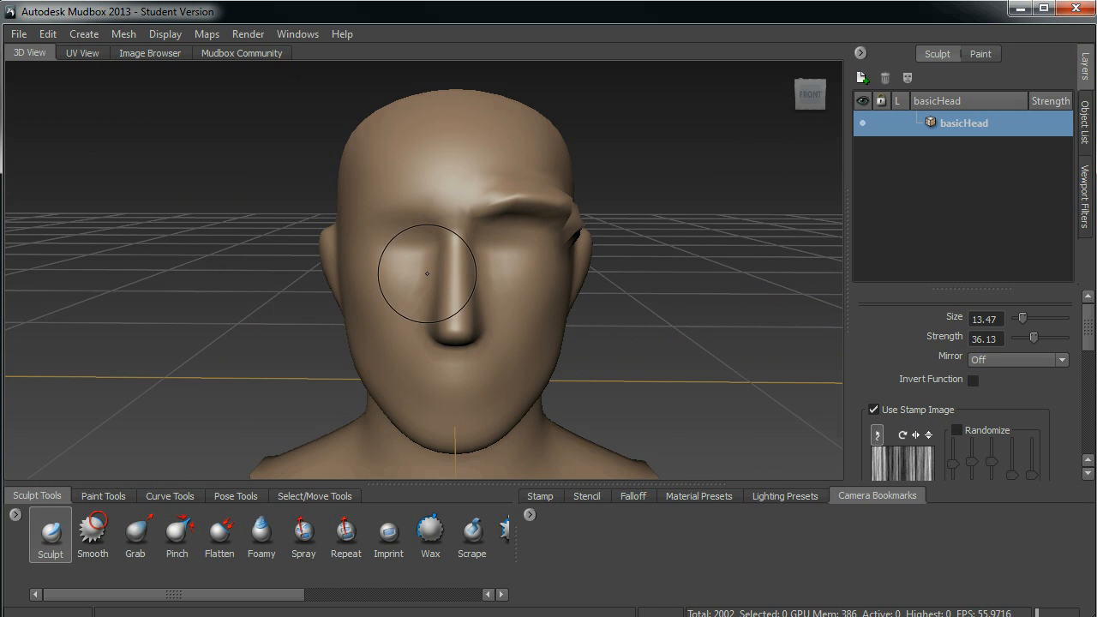
{"action": "middle_click_drag", "start_coordinate": [424, 267], "coordinate": [429, 283], "text": "alt"}
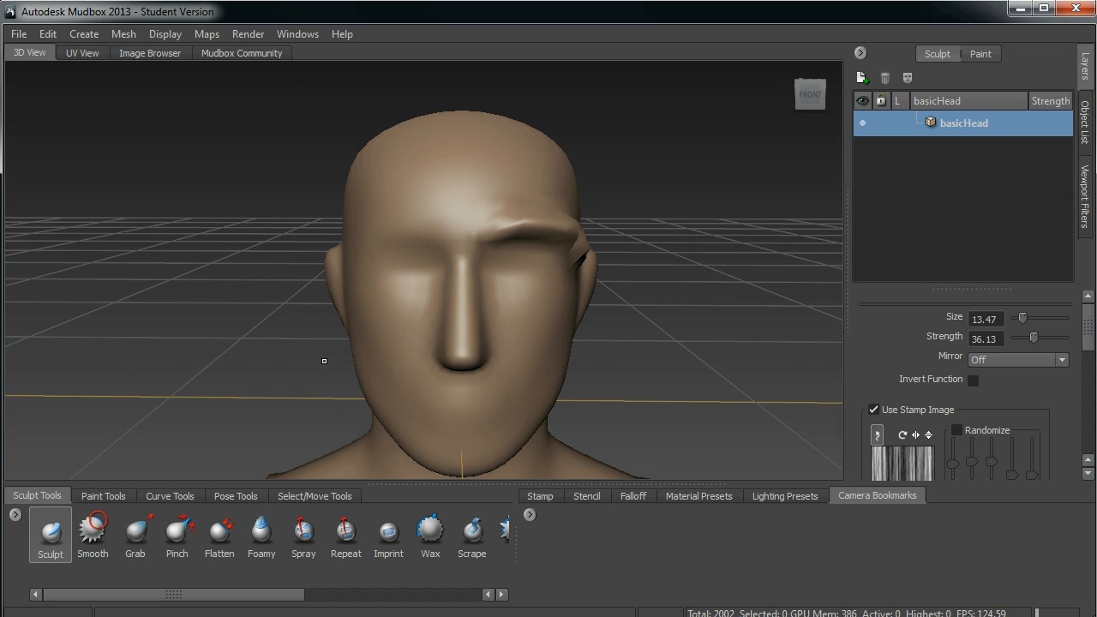
{"action": "mouse_move", "coordinate": [329, 335]}
{"action": "left_mouse_down", "text": "alt"}
{"action": "mouse_move", "coordinate": [367, 311]}
{"action": "mouse_move", "coordinate": [326, 317]}
{"action": "left_mouse_up", "text": "alt"}
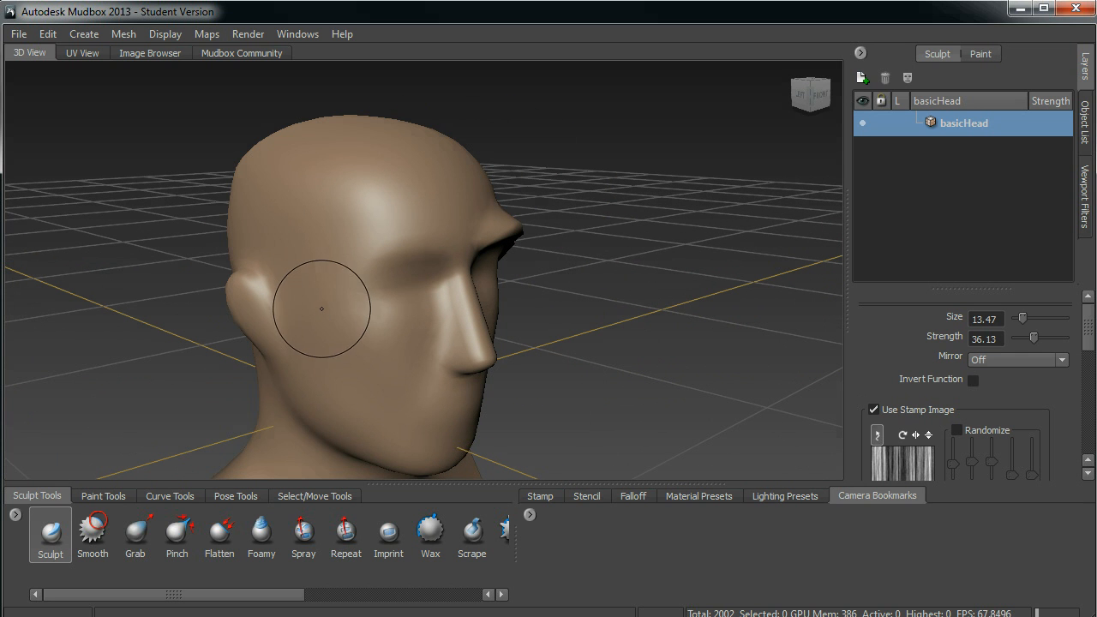
{"action": "mouse_move", "coordinate": [522, 318]}
{"action": "left_mouse_down", "text": "alt"}
{"action": "mouse_move", "coordinate": [355, 319]}
{"action": "mouse_move", "coordinate": [356, 309]}
{"action": "left_mouse_up", "text": "alt"}
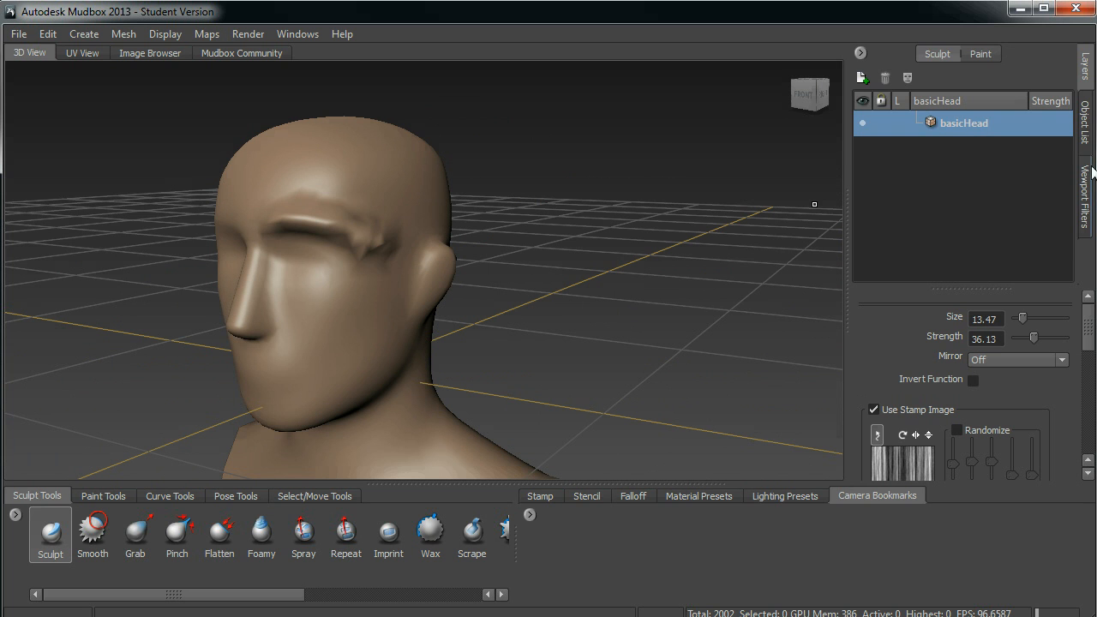
{"action": "left_click", "coordinate": [1086, 124]}
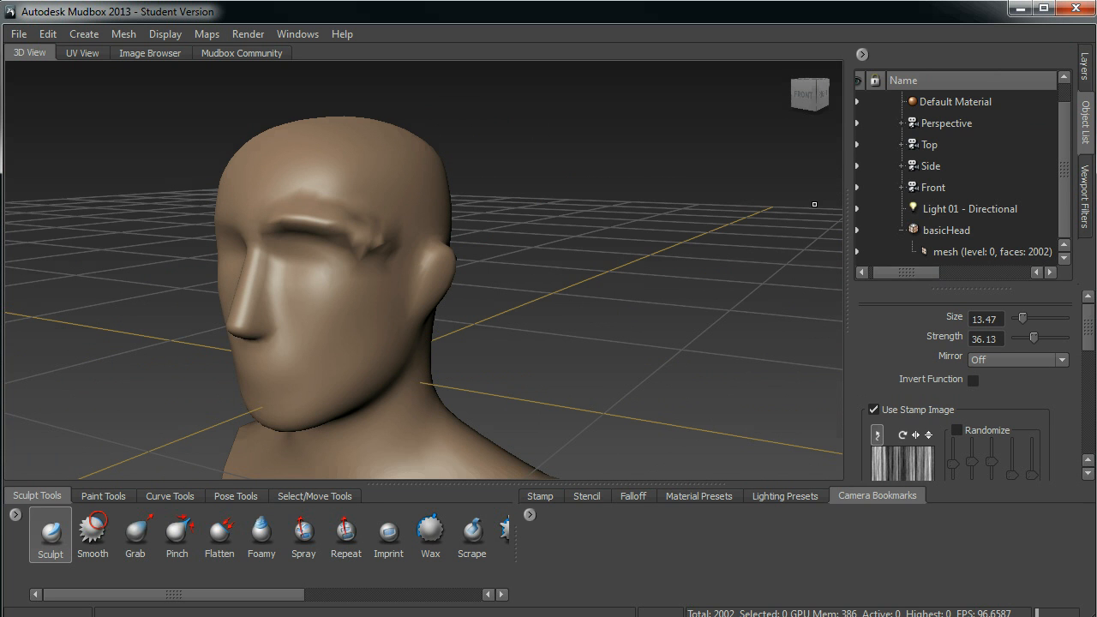
- Smooth out the sculpted brow and undo both the smoothing and the brow sculpting
{"action": "left_click_drag", "start_coordinate": [646, 297], "coordinate": [663, 301], "text": "alt"}
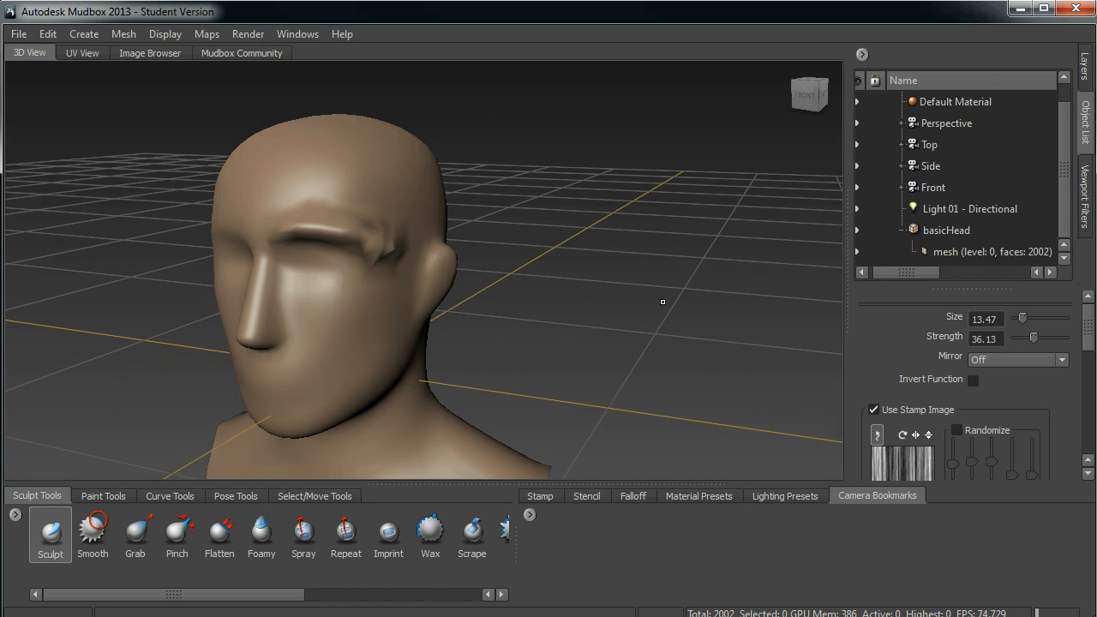
{"action": "mouse_move", "coordinate": [295, 228]}
{"action": "left_mouse_down", "text": "shift"}
{"action": "mouse_move", "coordinate": [355, 226]}
{"action": "mouse_move", "coordinate": [296, 230]}
{"action": "mouse_move", "coordinate": [345, 259]}
{"action": "left_mouse_up", "text": "shift"}
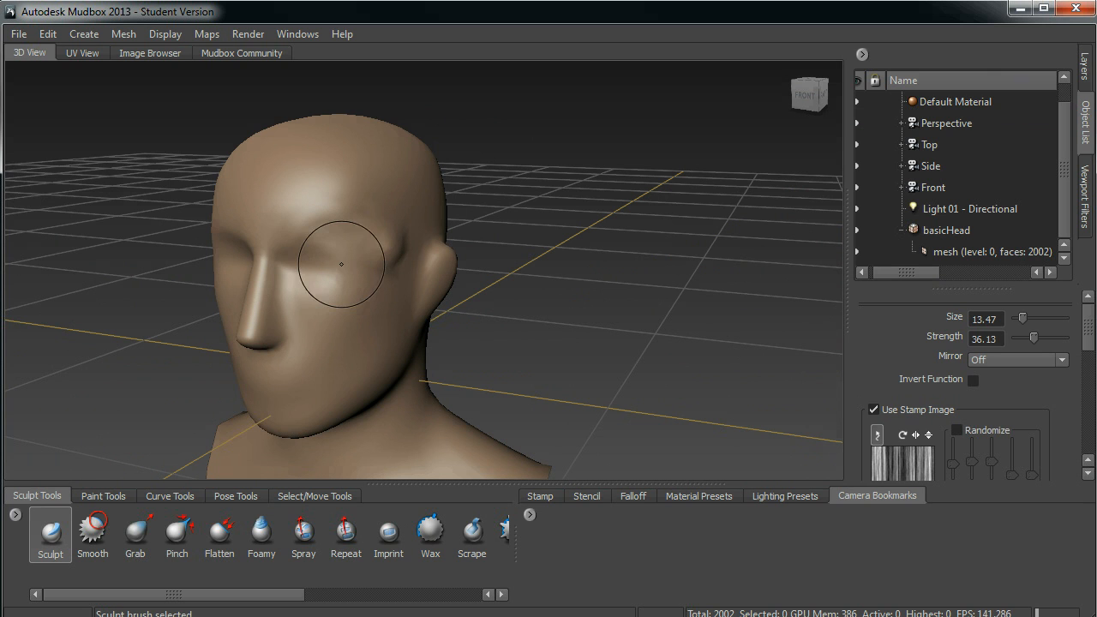
{"action": "key", "text": "ctrl+z"}
{"action": "key", "text": "ctrl+z"}
{"action": "key", "text": "ctrl+z"}
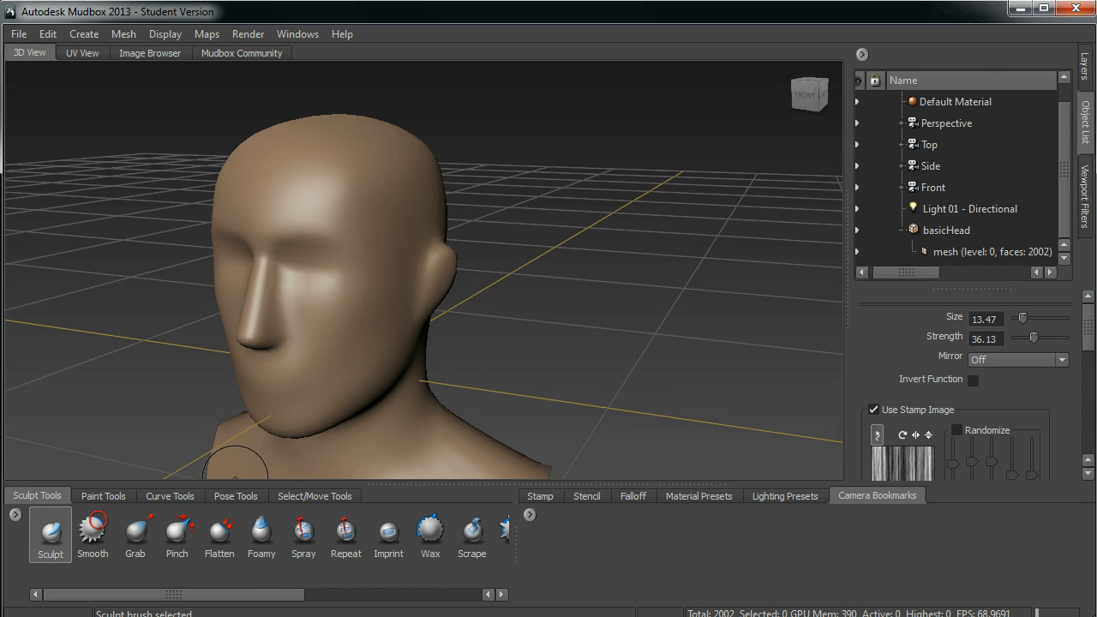
- Subdivide the head to level 1 with its wireframe displayed, and expand basicHead in the object list to reveal its mesh levels
{"action": "middle_click_drag", "start_coordinate": [350, 438], "coordinate": [393, 419], "text": "alt"}
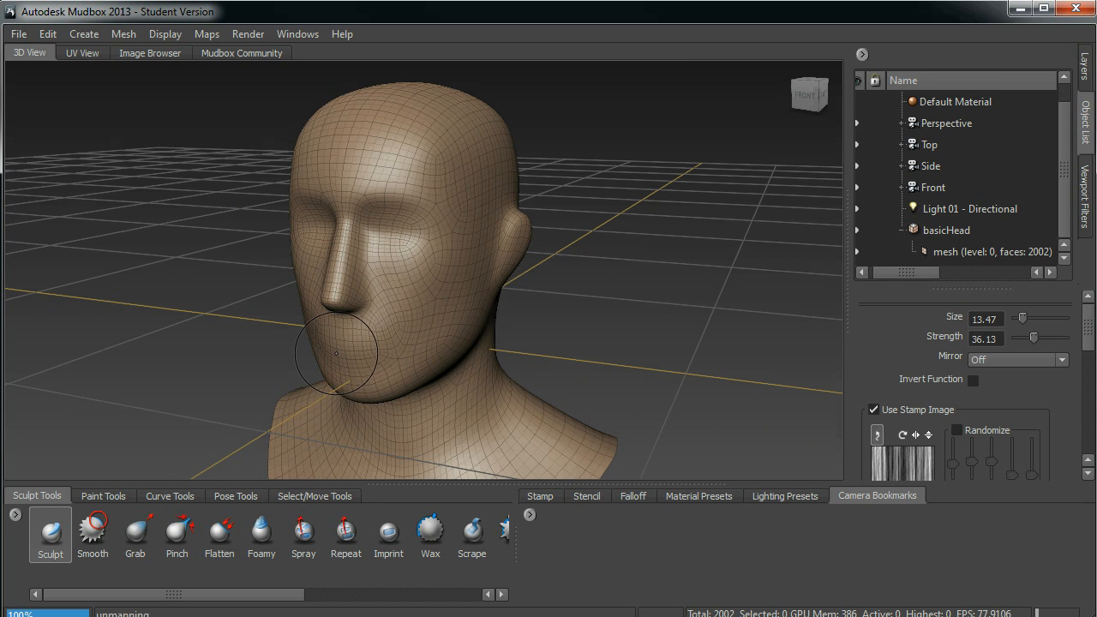
{"action": "key", "text": "shift+d"}
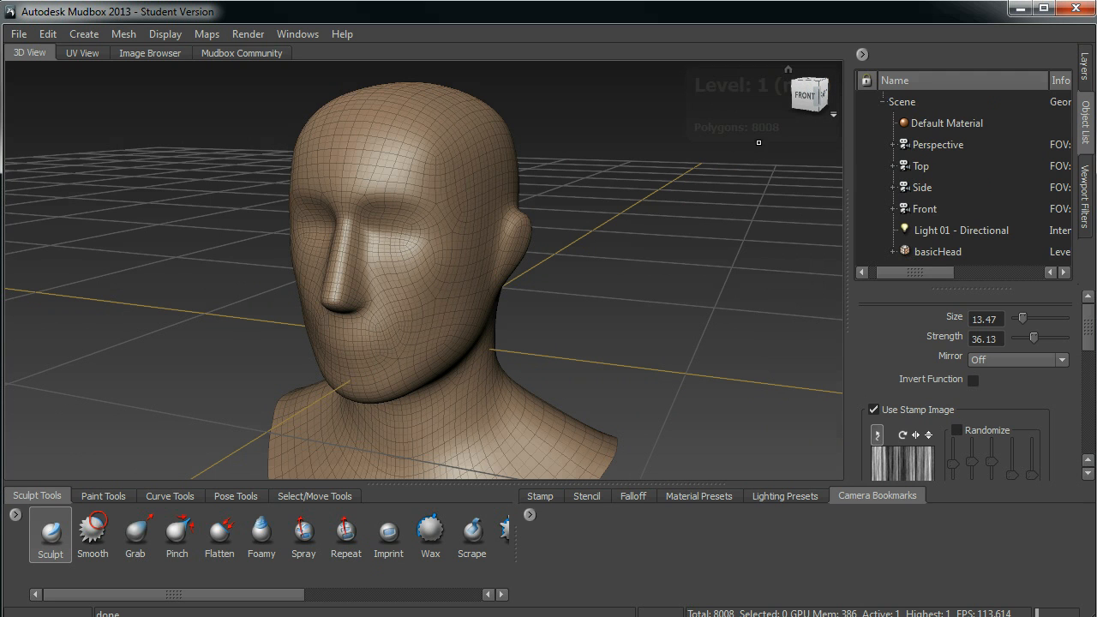
{"action": "left_click", "coordinate": [895, 252]}
{"action": "scroll", "coordinate": [1067, 225], "scroll_direction": "down", "scroll_amount": 2}
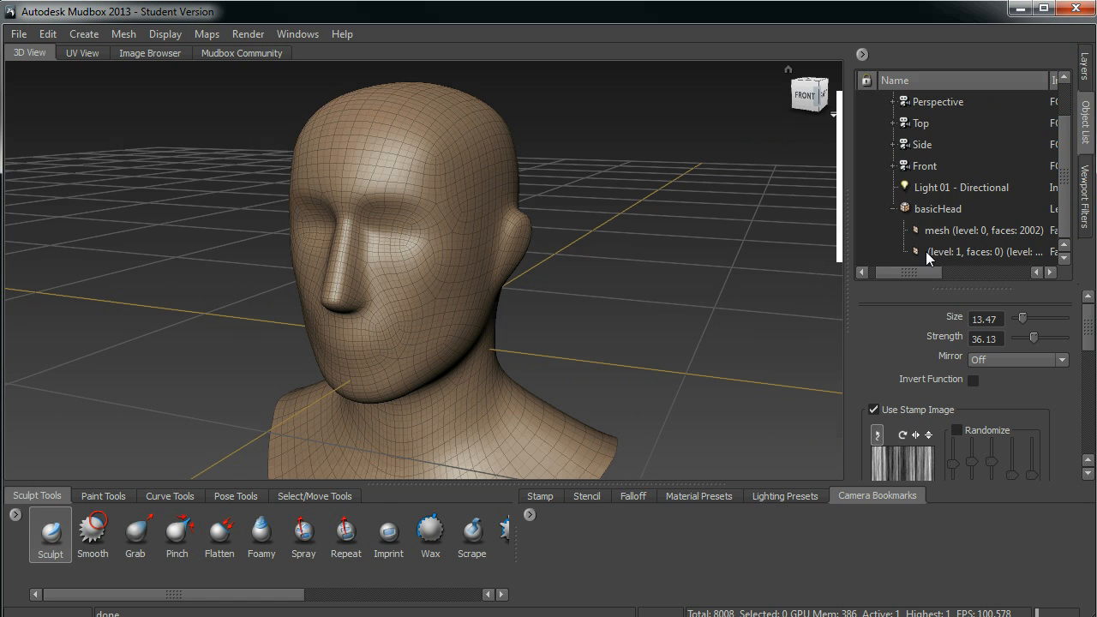
{"action": "key", "text": "w"}
{"action": "key", "text": "w"}
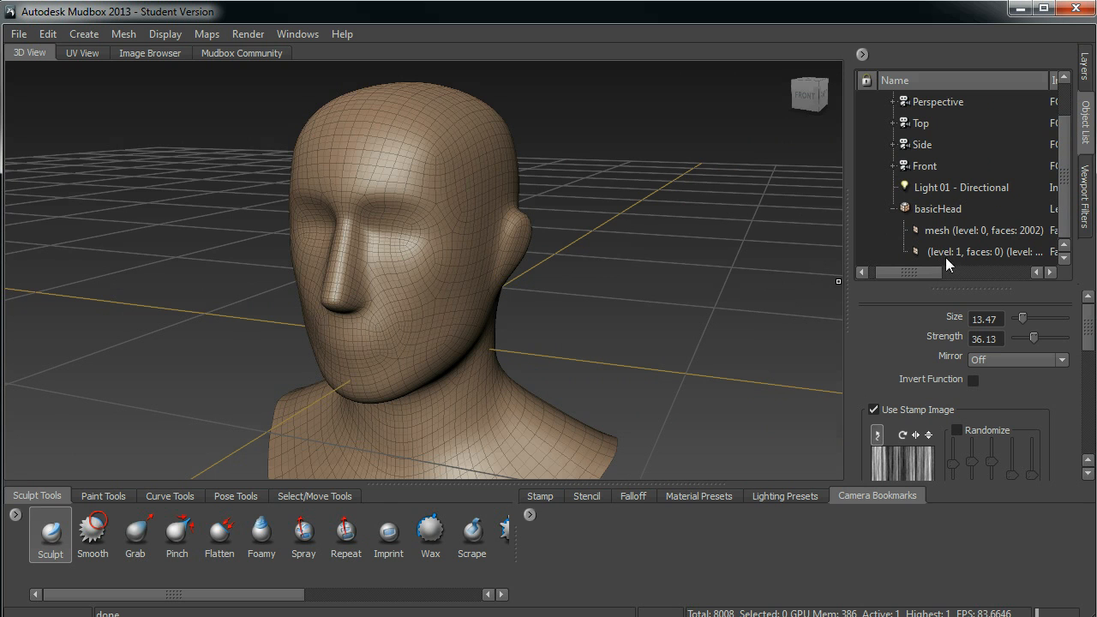
{"action": "key", "text": "w"}
{"action": "key", "text": "w"}
- Sculpt a test stroke across the cheek on the level 1 mesh and undo it
{"action": "left_click_drag", "start_coordinate": [374, 273], "coordinate": [437, 261]}
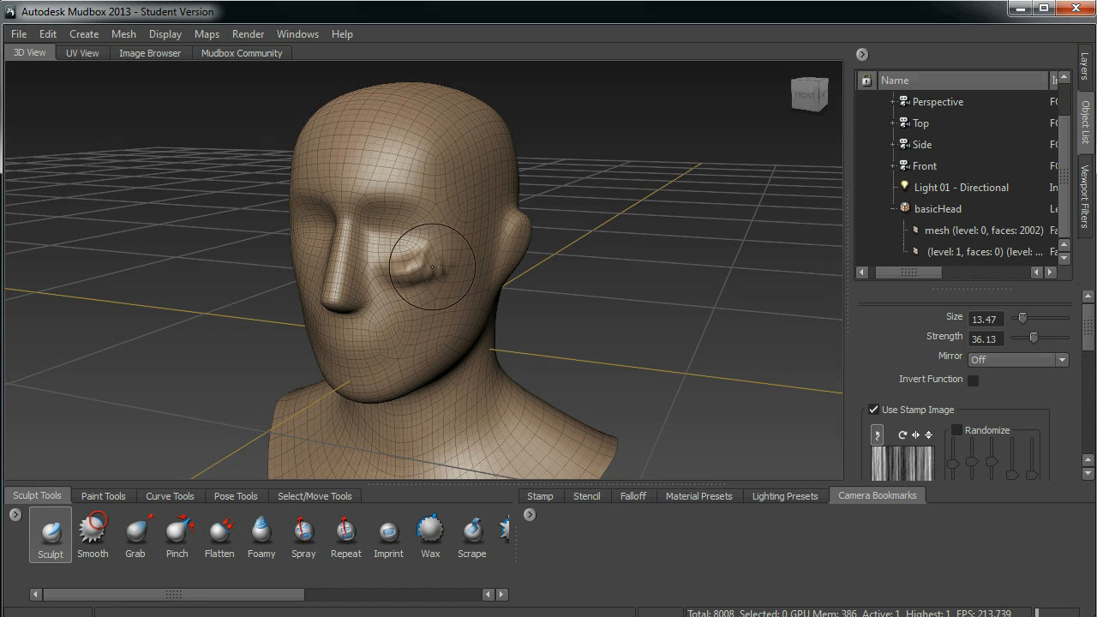
{"action": "key", "text": "ctrl+z"}
{"action": "key", "text": "ctrl+z"}
{"action": "key", "text": "ctrl+z"}
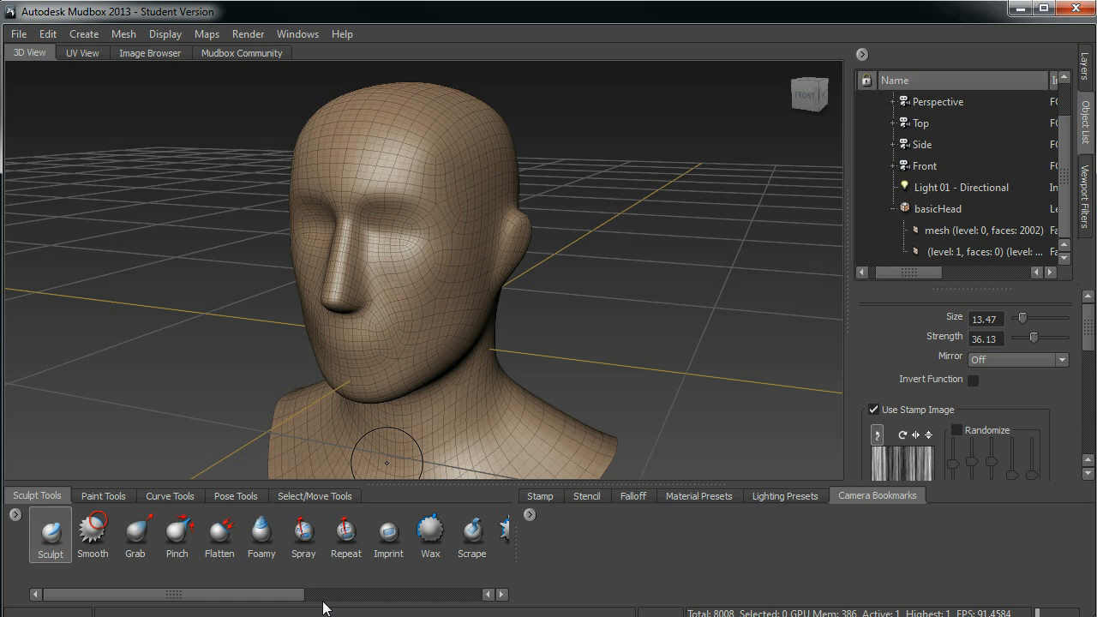
- Subdivide the head to level 2 and reveal all mesh levels under basicHead in the object list
{"action": "key", "text": "shift+d"}
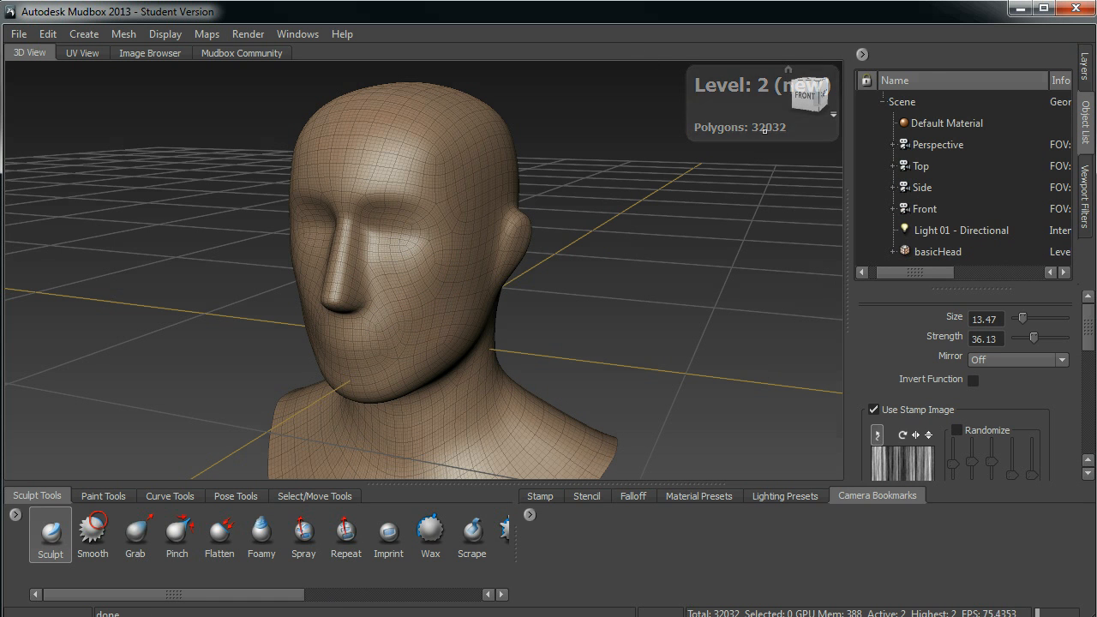
{"action": "left_click", "coordinate": [894, 252]}
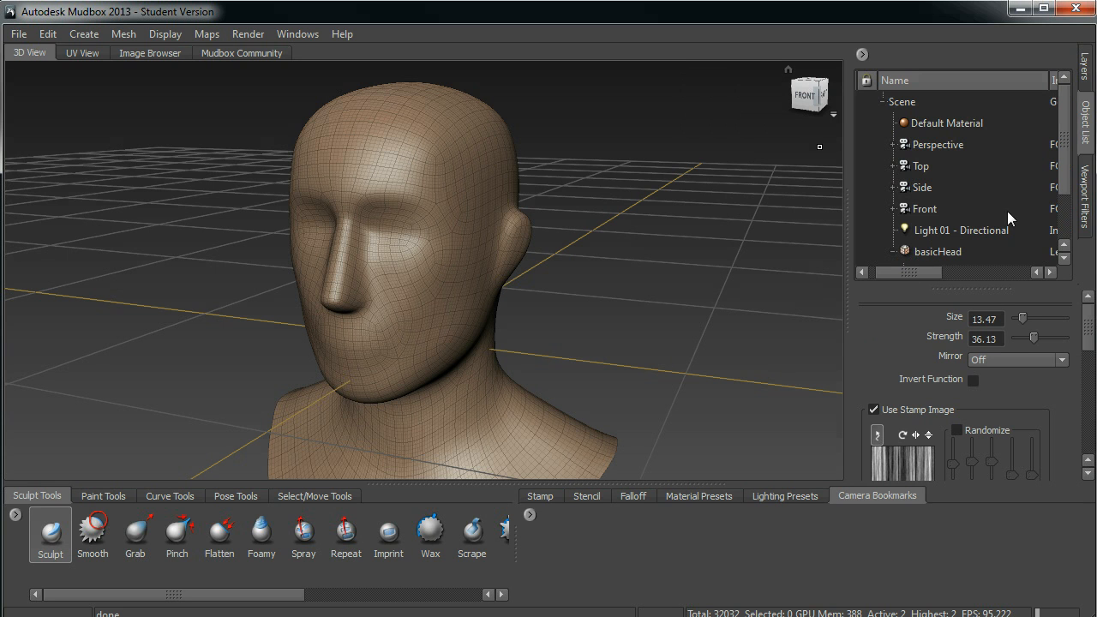
{"action": "left_click_drag", "start_coordinate": [1064, 170], "coordinate": [1056, 225]}
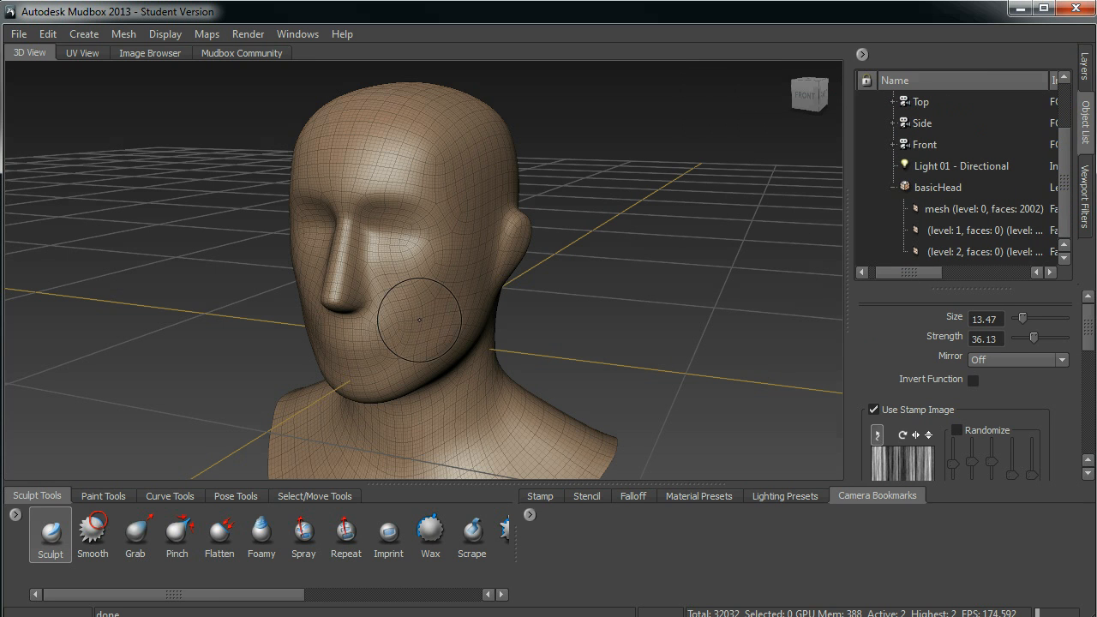
- Sculpt a stroke along the brow on the level 2 mesh and smooth it away again
{"action": "left_click_drag", "start_coordinate": [375, 199], "coordinate": [439, 206]}
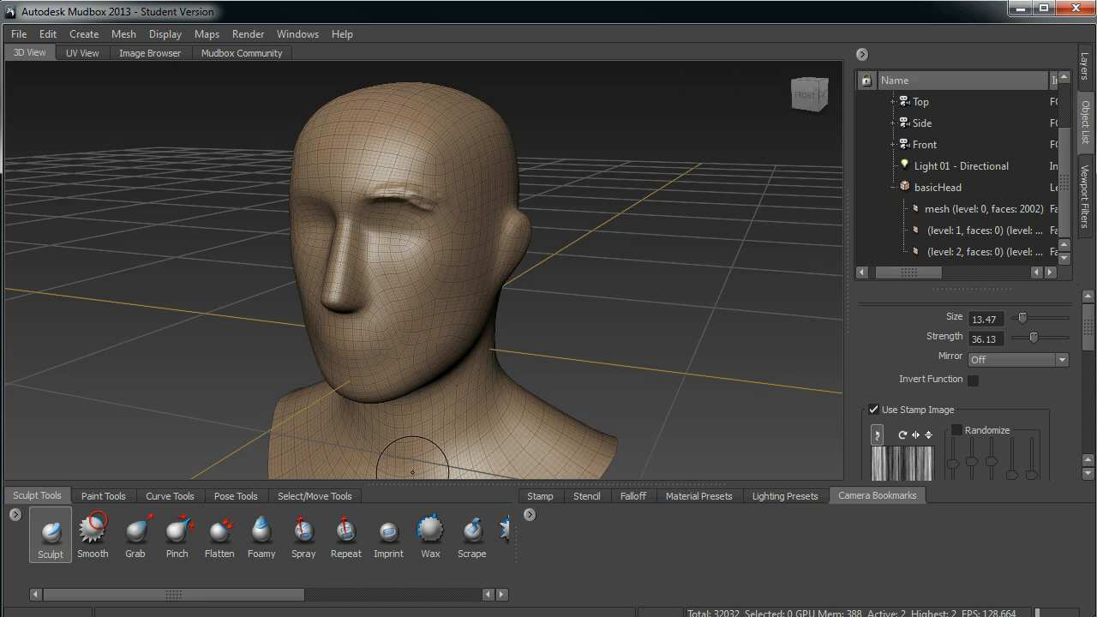
{"action": "key", "text": "shift"}
{"action": "mouse_move", "coordinate": [388, 184]}
{"action": "left_mouse_down", "text": "shift"}
{"action": "mouse_move", "coordinate": [407, 194]}
{"action": "mouse_move", "coordinate": [378, 198]}
{"action": "left_mouse_up", "text": "shift"}
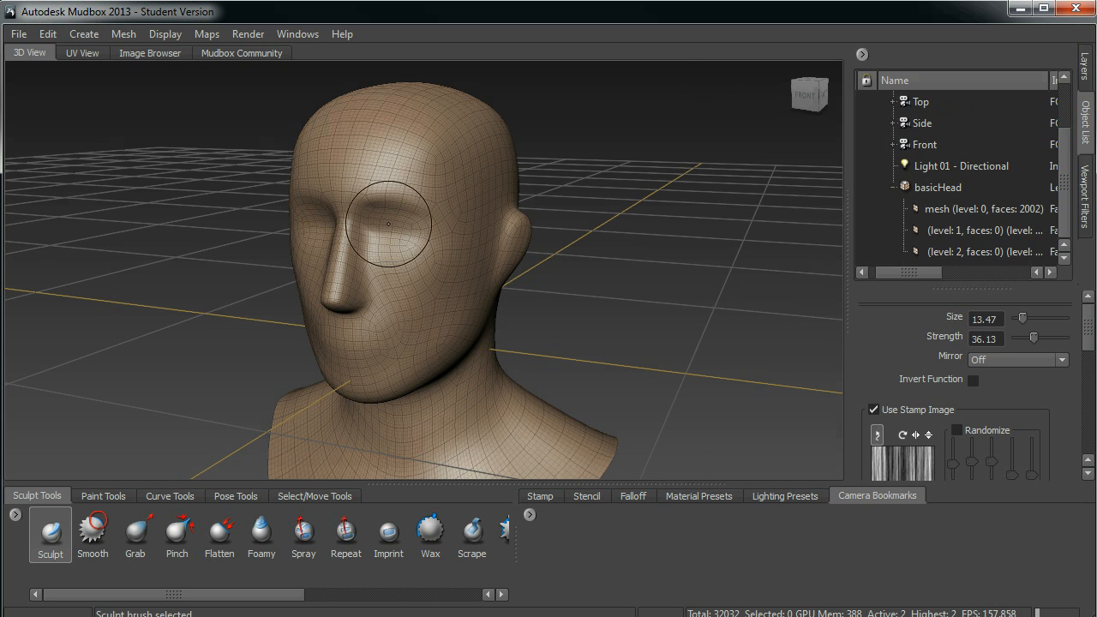
- Sculpt textured strokes across the cheek, from the temple down to the chin, and along the jaw below the ear
{"action": "left_click_drag", "start_coordinate": [463, 252], "coordinate": [380, 271]}
{"action": "mouse_move", "coordinate": [466, 152]}
{"action": "left_mouse_down"}
{"action": "mouse_move", "coordinate": [404, 392]}
{"action": "mouse_move", "coordinate": [340, 363]}
{"action": "left_mouse_up"}
{"action": "left_click_drag", "start_coordinate": [418, 257], "coordinate": [396, 370]}
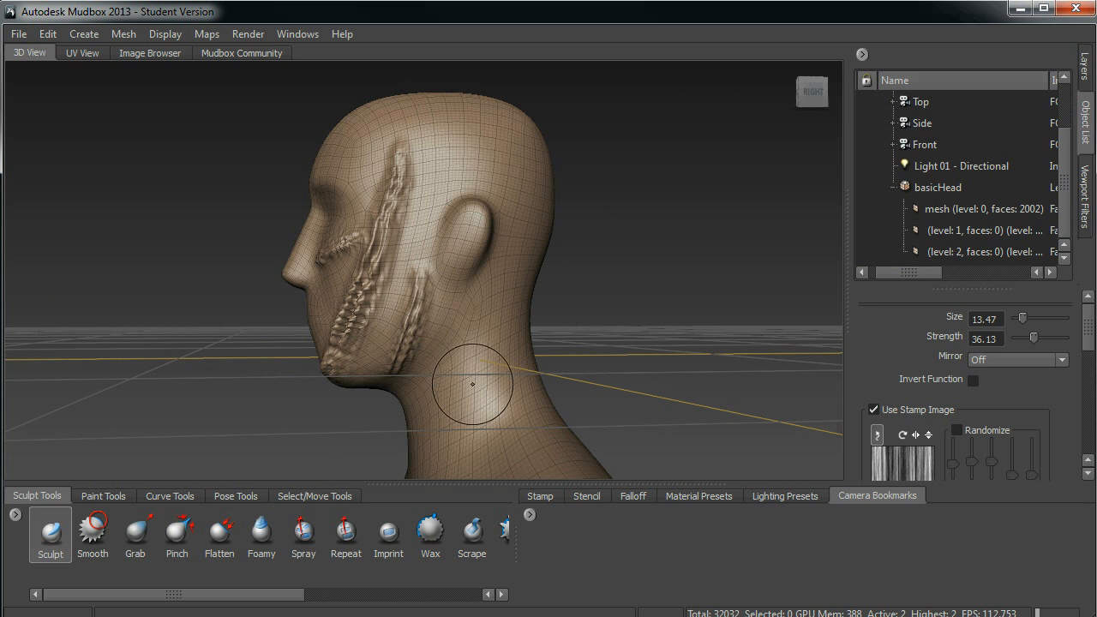
- Undo the temple-to-chin and jaw strokes and sculpt a shorter textured stroke from beside the eye down to the jaw
{"action": "mouse_move", "coordinate": [558, 320]}
{"action": "left_mouse_down", "text": "alt"}
{"action": "mouse_move", "coordinate": [622, 294]}
{"action": "mouse_move", "coordinate": [576, 311]}
{"action": "left_mouse_up", "text": "alt"}
{"action": "key", "text": "ctrl+z"}
{"action": "key", "text": "ctrl+z"}
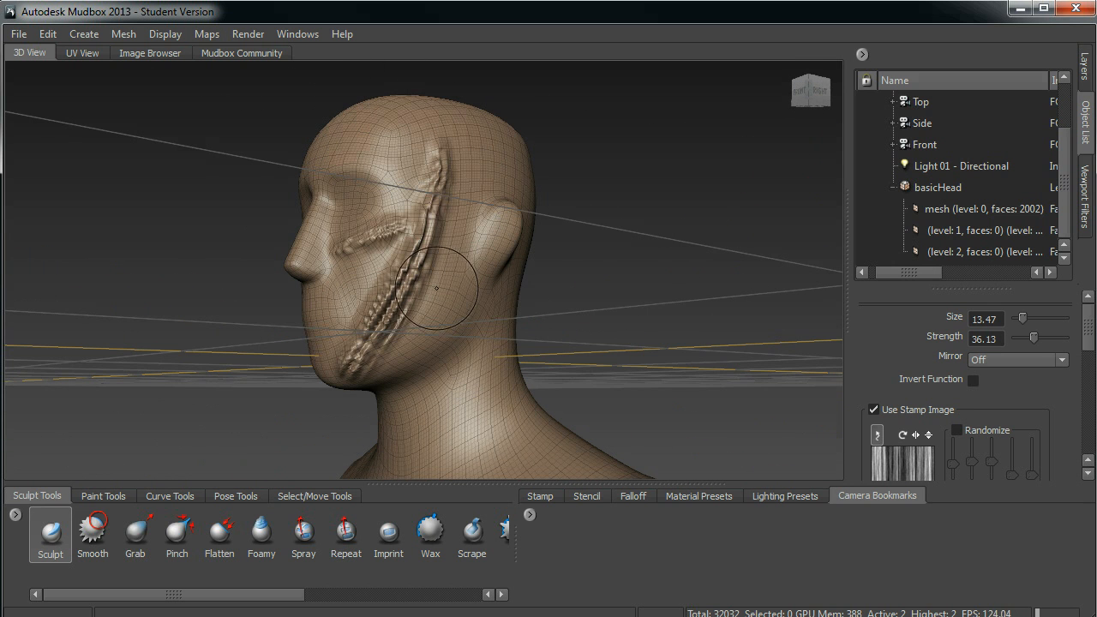
{"action": "left_click_drag", "start_coordinate": [436, 185], "coordinate": [374, 330]}
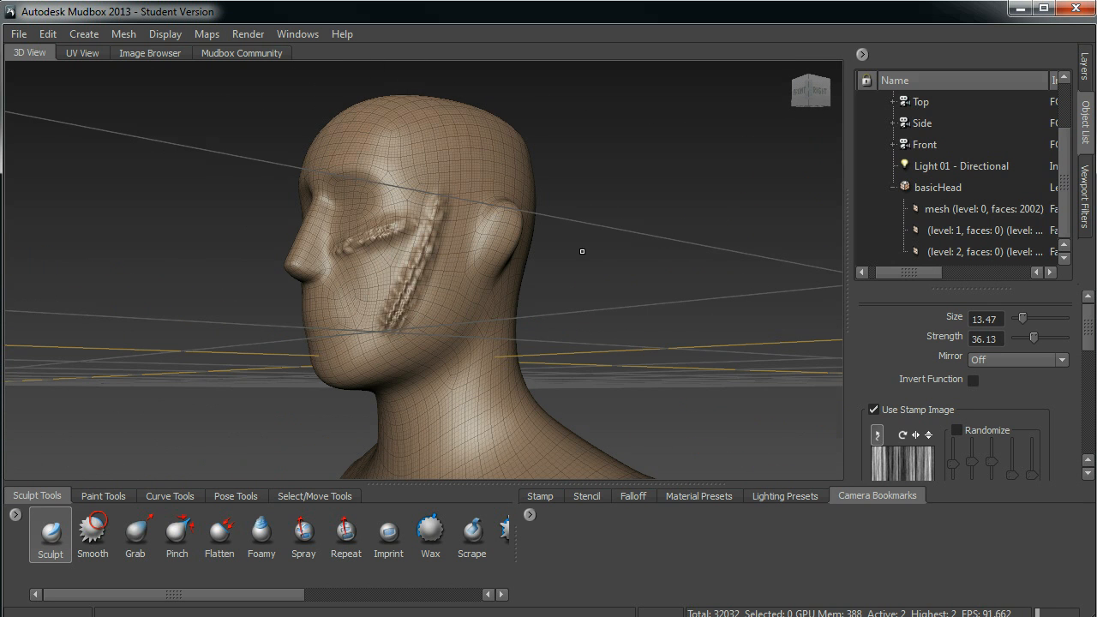
{"action": "left_click_drag", "start_coordinate": [576, 243], "coordinate": [519, 285], "text": "alt"}
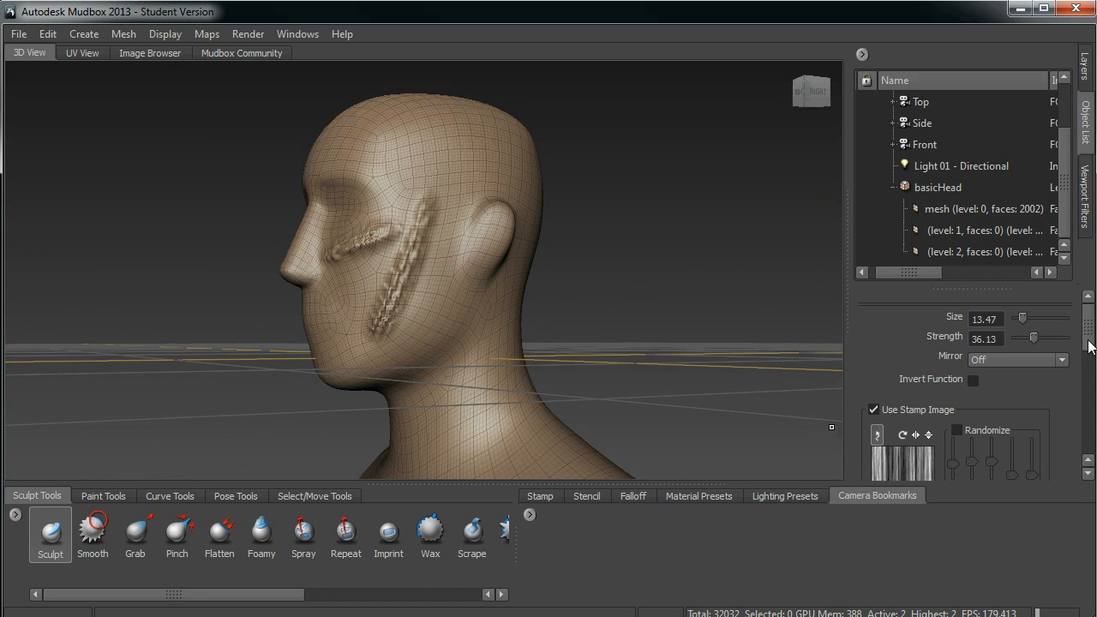
- Turn off the Sculpt brush's stamp image and sculpt plain strokes in front of the ear, along the jaw and down the neck
{"action": "left_click_drag", "start_coordinate": [1089, 350], "coordinate": [1089, 367]}
{"action": "left_click", "coordinate": [873, 332]}
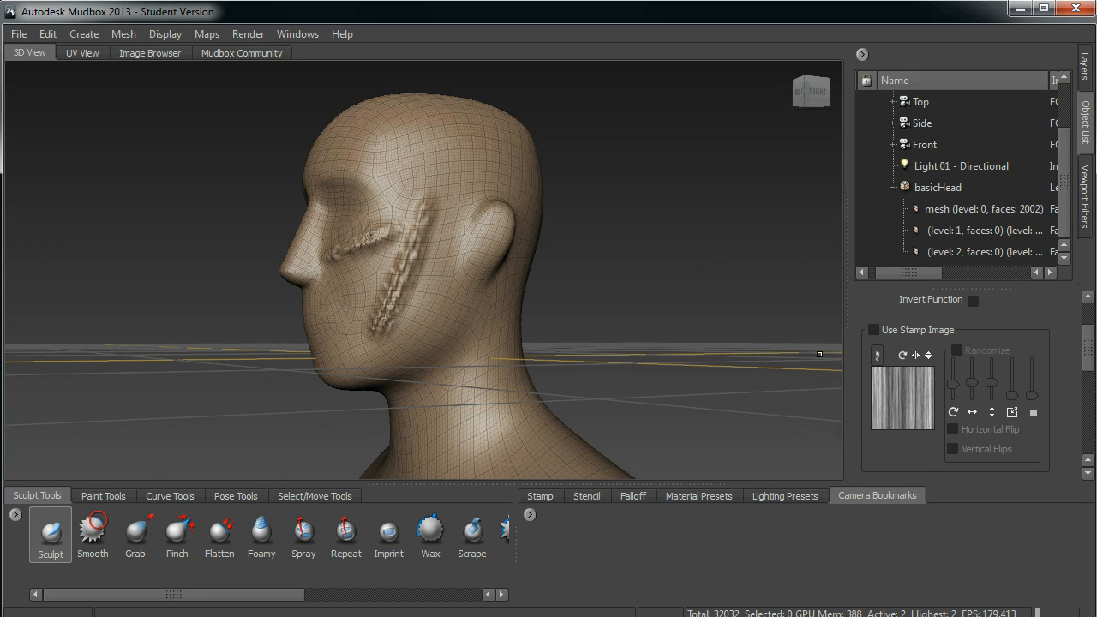
{"action": "left_click_drag", "start_coordinate": [450, 222], "coordinate": [412, 345]}
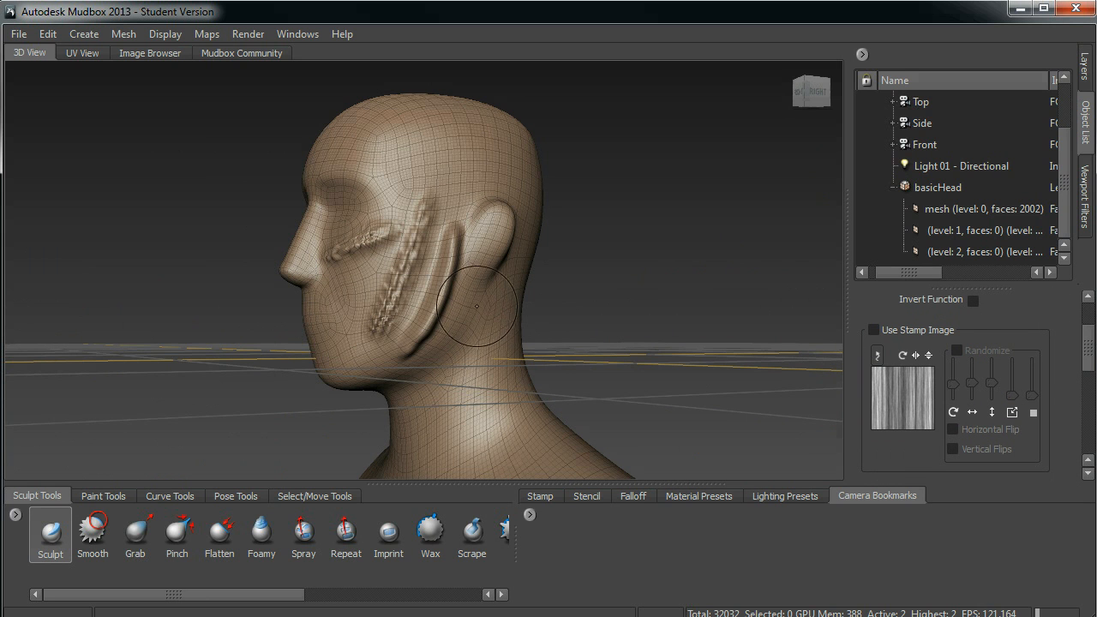
{"action": "left_click_drag", "start_coordinate": [475, 314], "coordinate": [412, 399]}
{"action": "left_click_drag", "start_coordinate": [480, 339], "coordinate": [406, 462]}
{"action": "left_click_drag", "start_coordinate": [486, 367], "coordinate": [427, 465]}
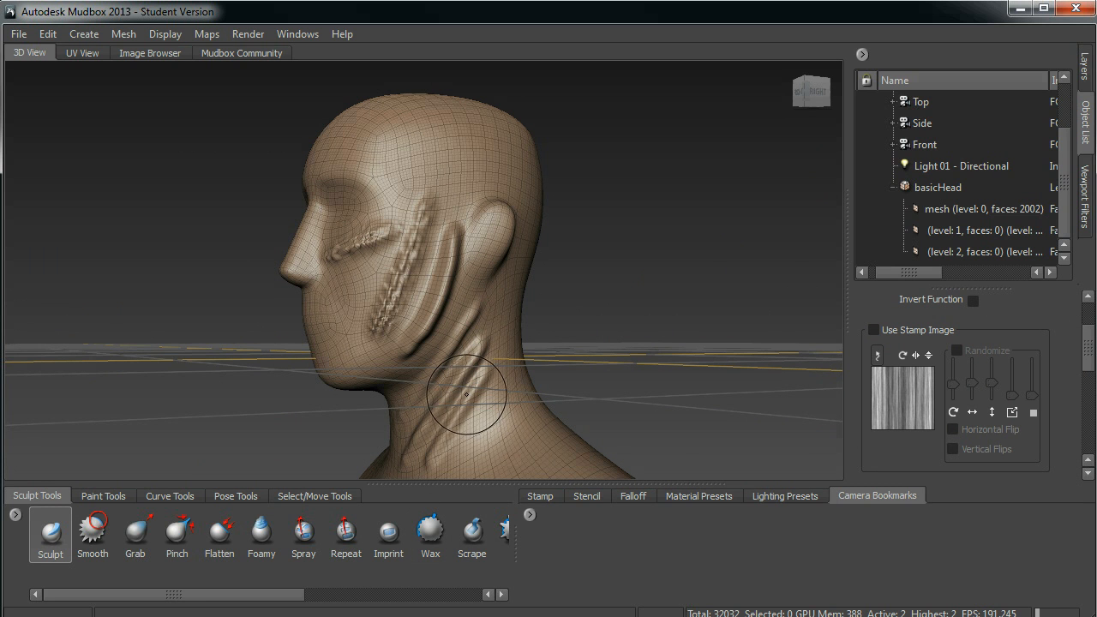
- Undo the plain and textured strokes on the face and neck, and sculpt two short plain strokes down the cheek below the eye
{"action": "key", "text": "ctrl+z"}
{"action": "key", "text": "ctrl+z"}
{"action": "key", "text": "ctrl+z"}
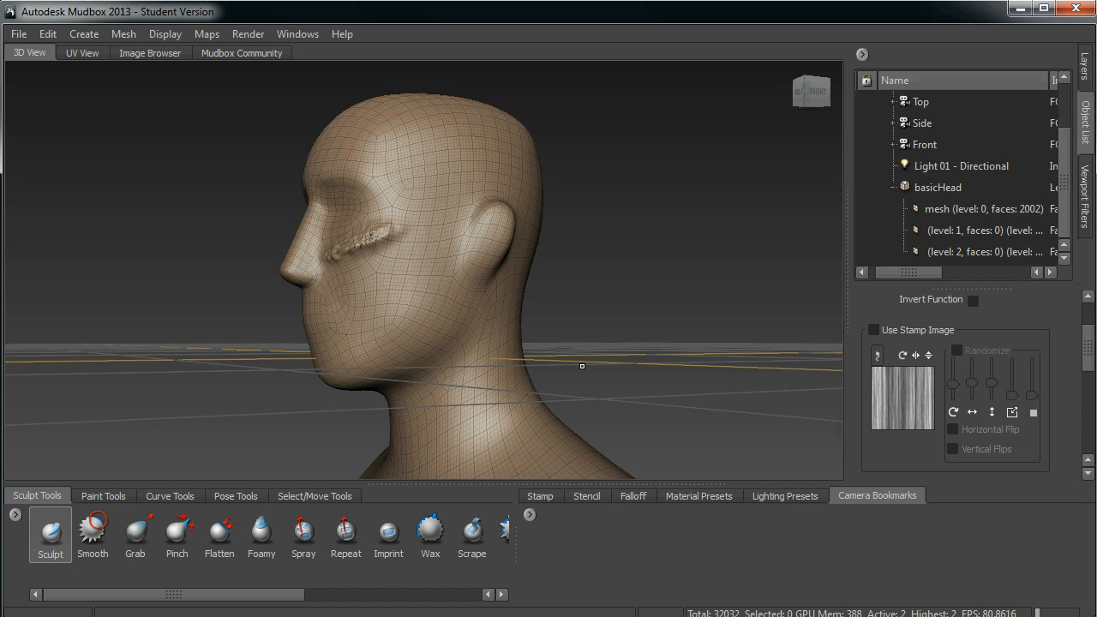
{"action": "key", "text": "ctrl+z"}
{"action": "left_click_drag", "start_coordinate": [396, 225], "coordinate": [347, 302]}
{"action": "mouse_move", "coordinate": [399, 240]}
{"action": "left_mouse_down"}
{"action": "mouse_move", "coordinate": [366, 301]}
{"action": "mouse_move", "coordinate": [381, 293]}
{"action": "left_mouse_up"}
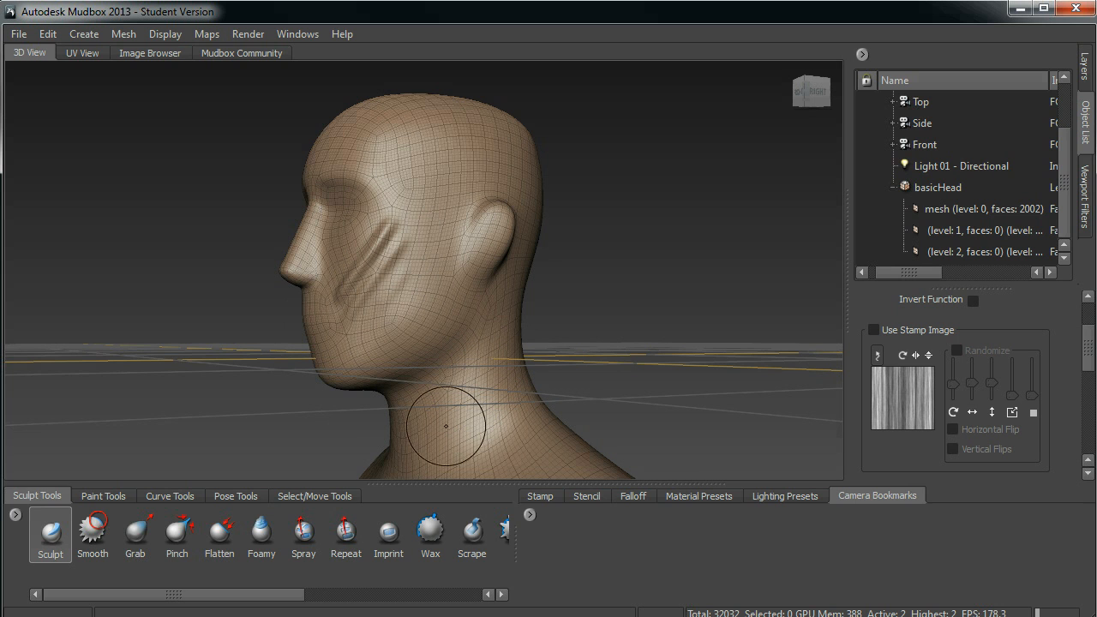
- Apply the white splatter stamp to the Sculpt brush and sculpt two strokes across the jaw and a short one on the neck
{"action": "left_click", "coordinate": [538, 498]}
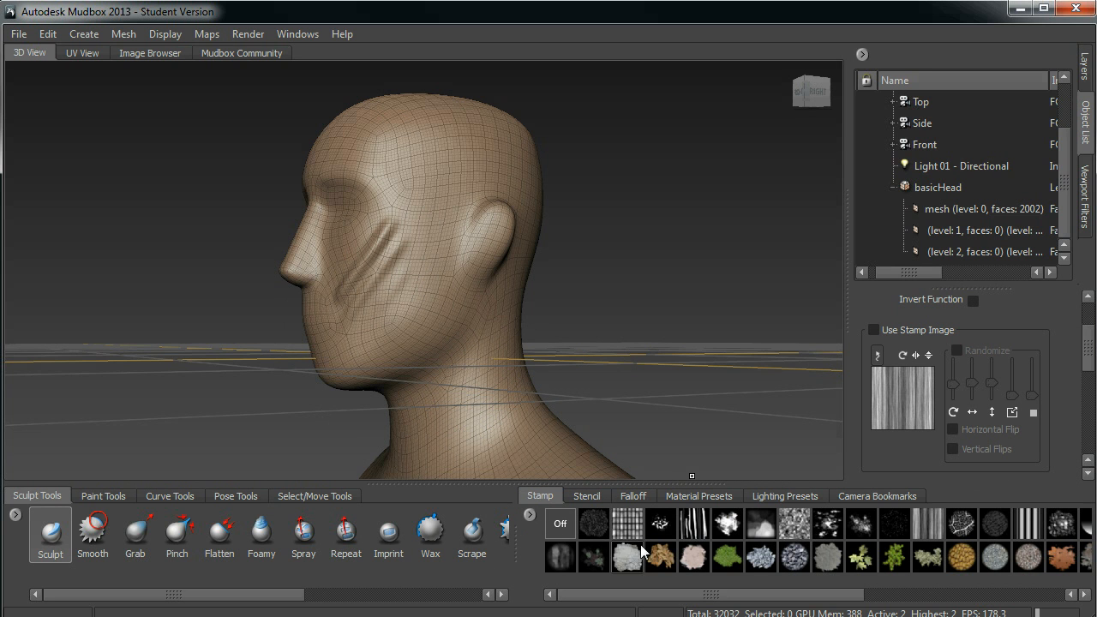
{"action": "left_click", "coordinate": [728, 525]}
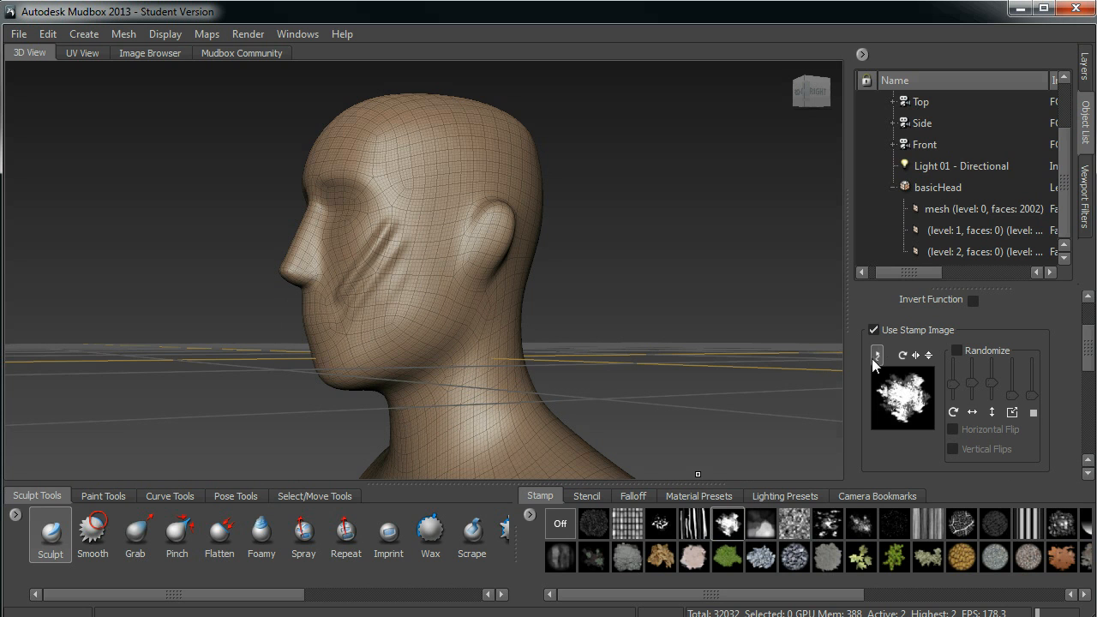
{"action": "left_click_drag", "start_coordinate": [435, 263], "coordinate": [353, 381]}
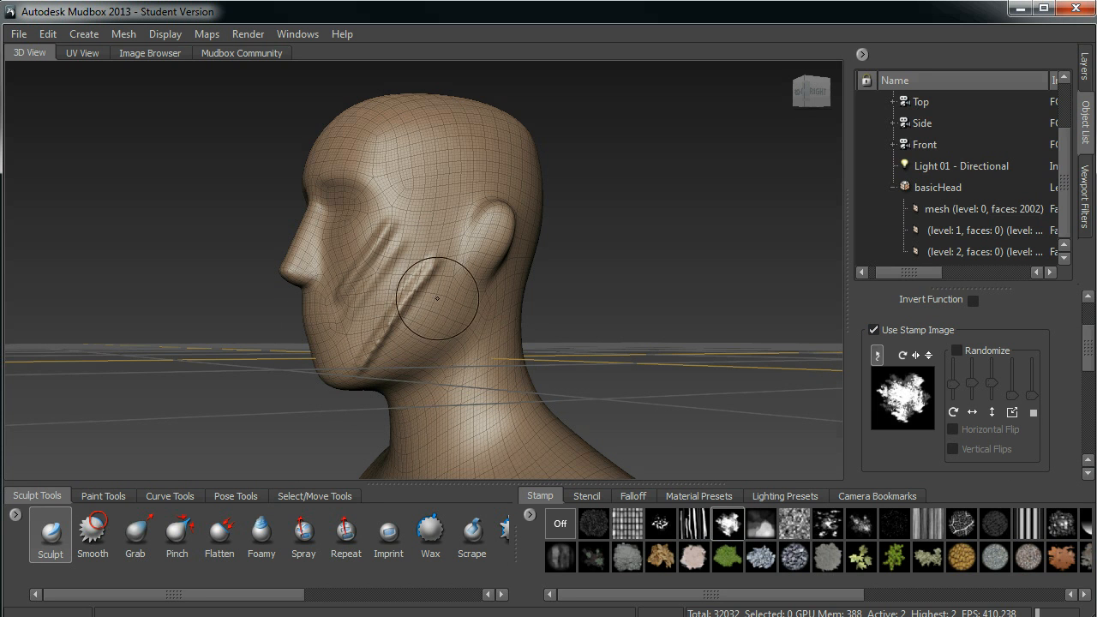
{"action": "left_click_drag", "start_coordinate": [436, 301], "coordinate": [388, 382]}
{"action": "left_click_drag", "start_coordinate": [476, 381], "coordinate": [467, 420]}
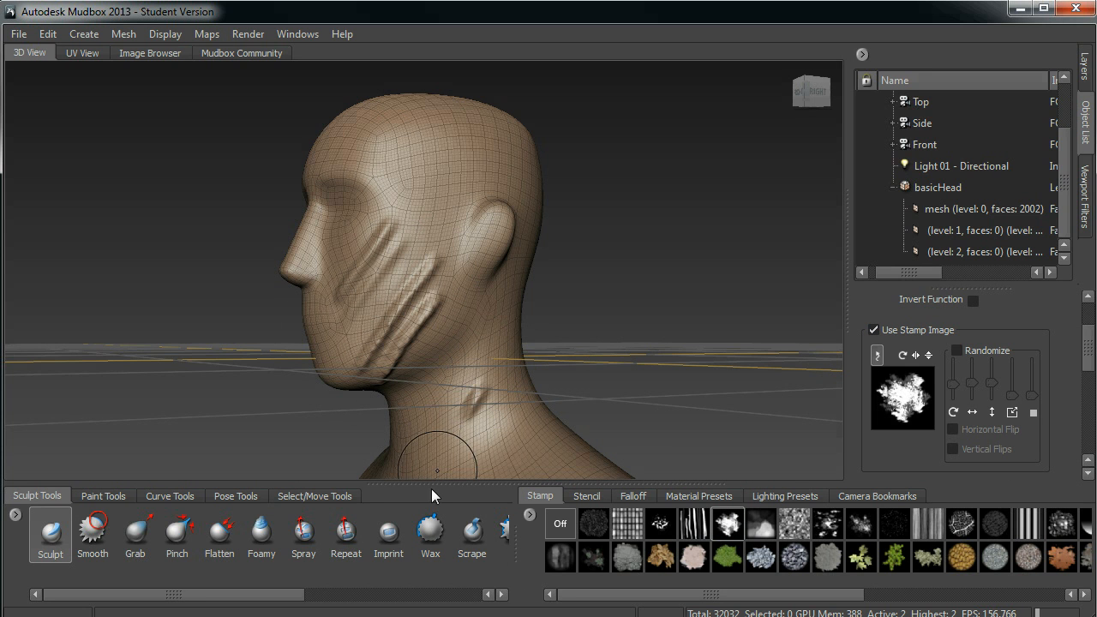
- Switch to the vertical stripe stamp and sculpt a stroke from below the ear down the neck
{"action": "left_click", "coordinate": [1029, 523]}
{"action": "left_click_drag", "start_coordinate": [472, 287], "coordinate": [410, 445]}
{"action": "left_click_drag", "start_coordinate": [509, 376], "coordinate": [676, 346], "text": "alt"}
- Undo all the stamped and plain strokes on the head and turn off the brush's stamp image
{"action": "key", "text": "ctrl+z"}
{"action": "key", "text": "ctrl+z"}
{"action": "key", "text": "ctrl+z"}
{"action": "key", "text": "ctrl+z"}
{"action": "key", "text": "ctrl+z"}
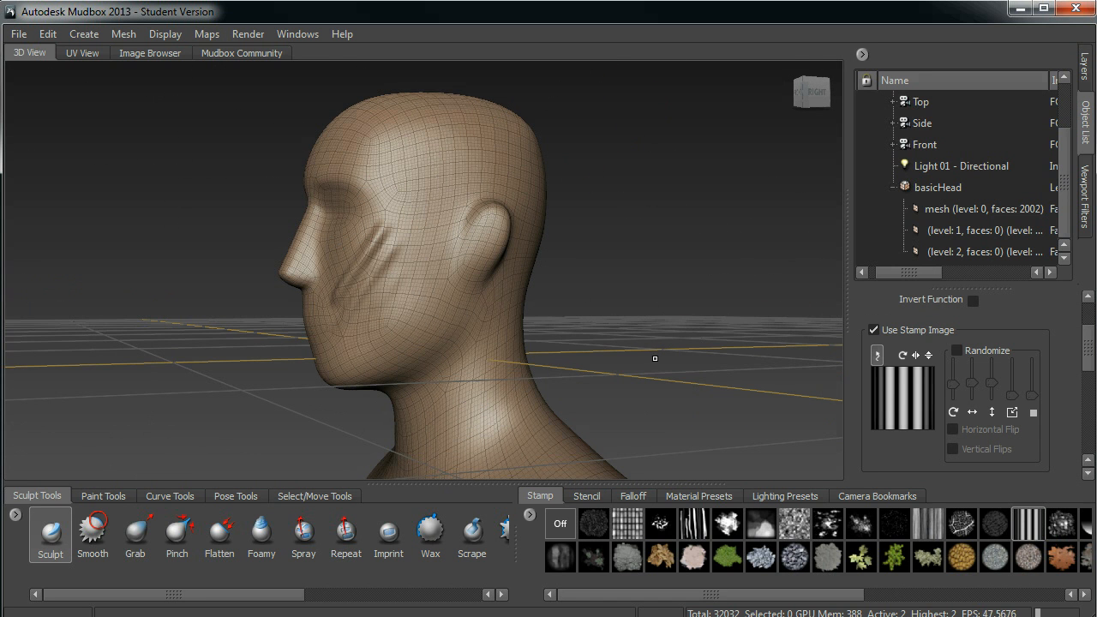
{"action": "key", "text": "ctrl+z"}
{"action": "key", "text": "ctrl+z"}
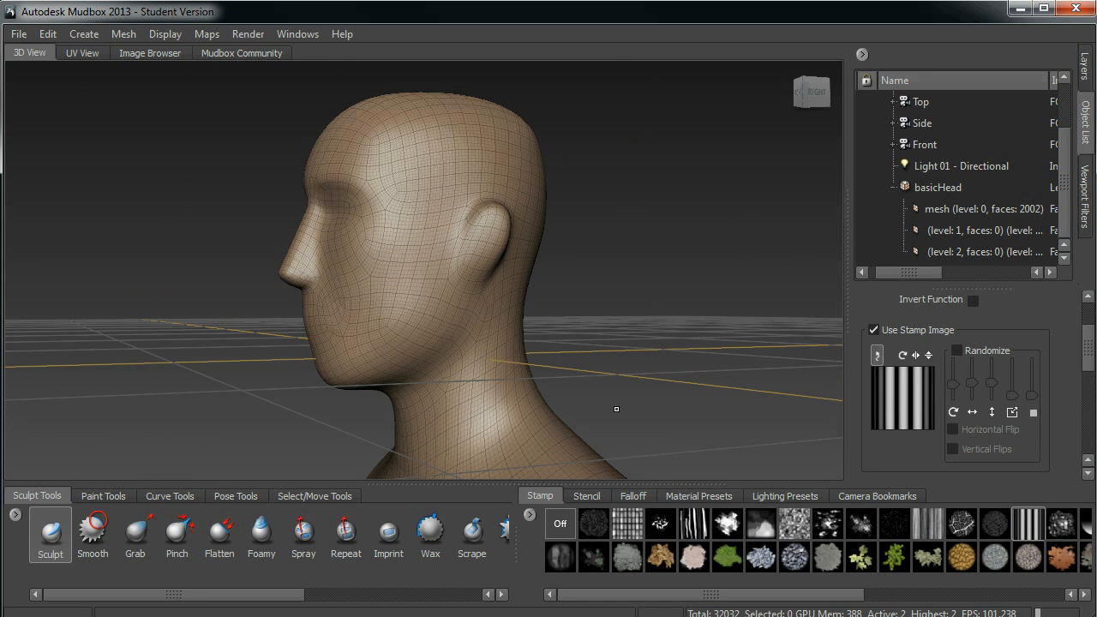
{"action": "left_click", "coordinate": [874, 330]}
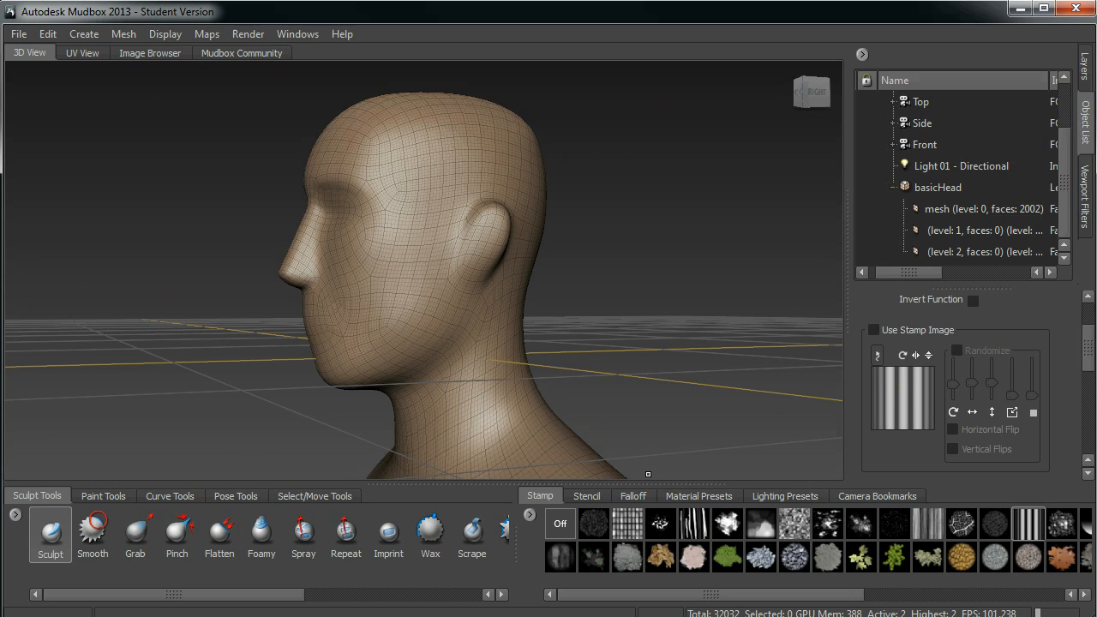
- Set the Sculpt brush's size to 9.42 and its strength to 27.32
{"action": "mouse_move", "coordinate": [218, 362]}
{"action": "left_mouse_down", "text": "alt"}
{"action": "mouse_move", "coordinate": [443, 376]}
{"action": "mouse_move", "coordinate": [412, 398]}
{"action": "mouse_move", "coordinate": [380, 374]}
{"action": "left_mouse_up", "text": "alt"}
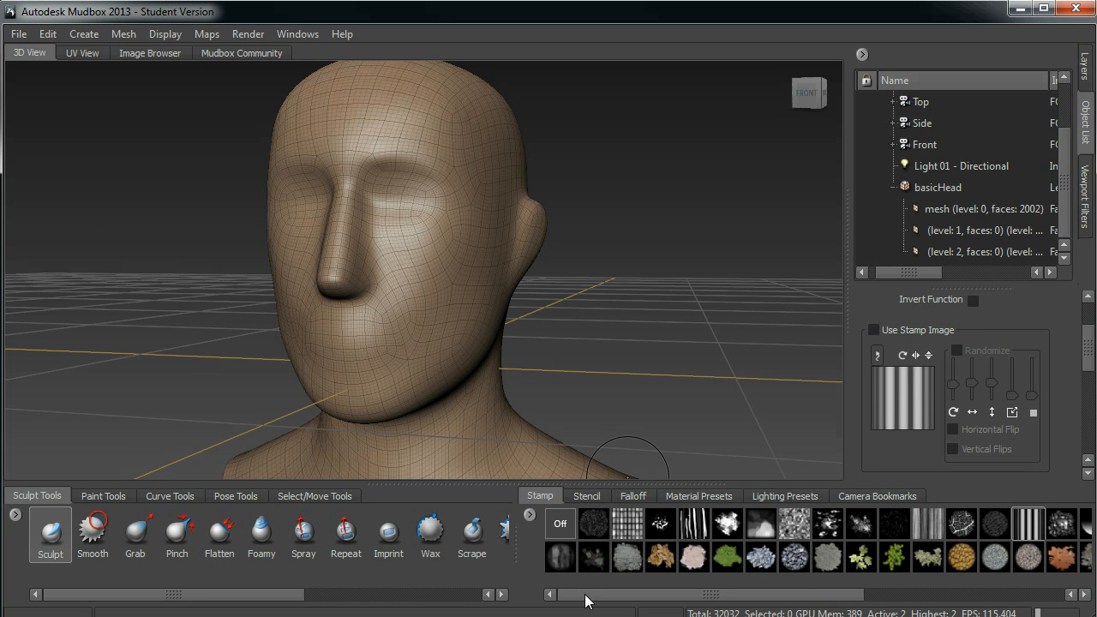
{"action": "left_click_drag", "start_coordinate": [544, 363], "coordinate": [559, 349], "text": "alt"}
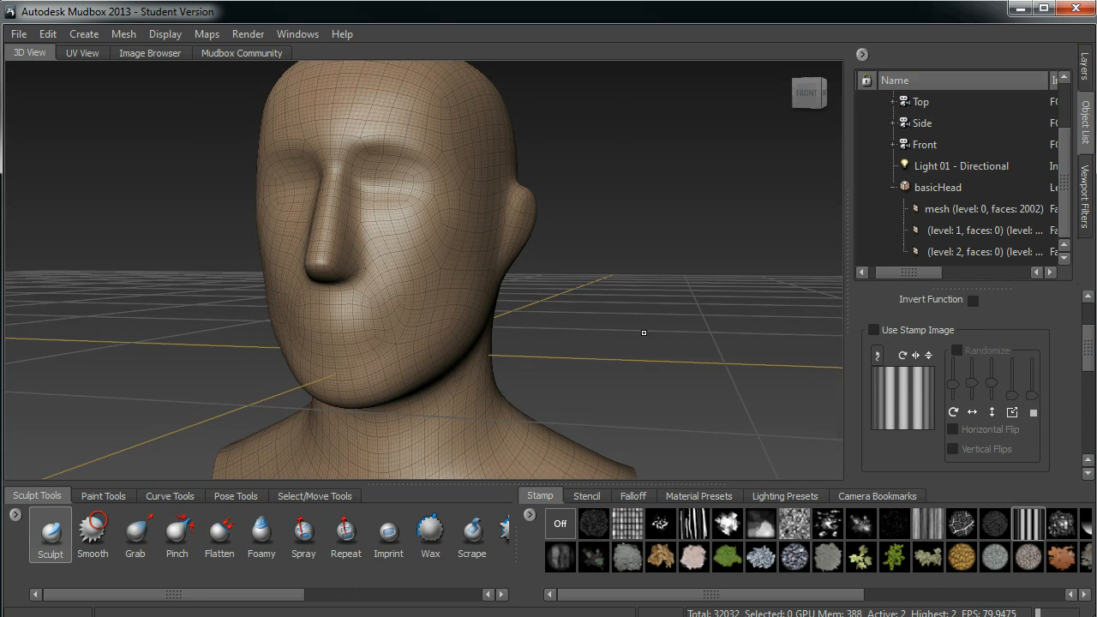
{"action": "left_click_drag", "start_coordinate": [1087, 360], "coordinate": [1087, 324]}
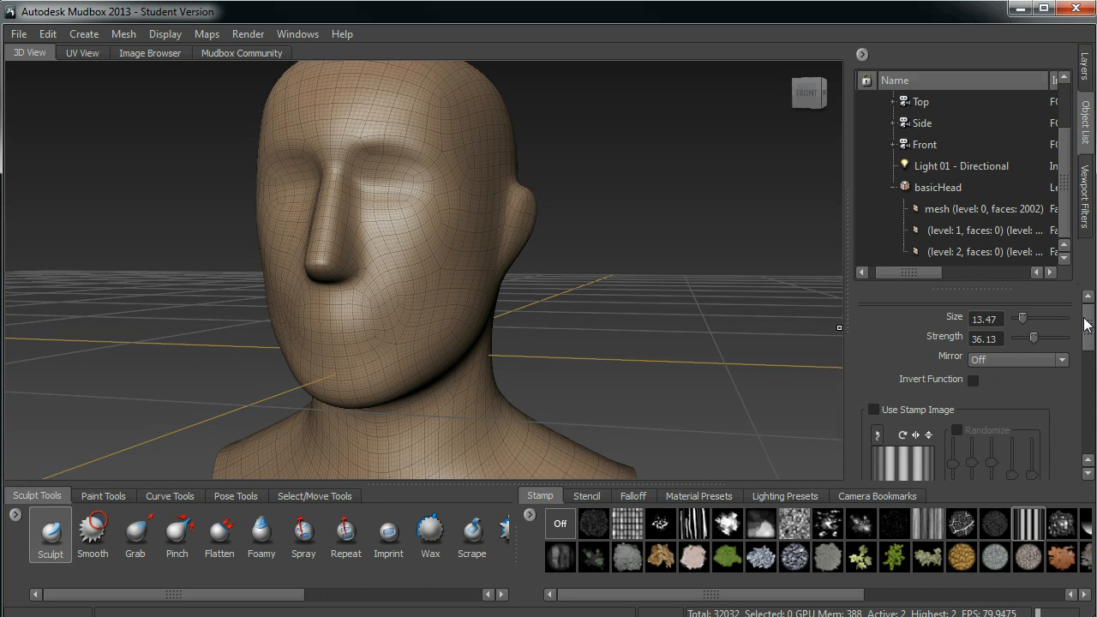
{"action": "mouse_move", "coordinate": [1020, 318]}
{"action": "left_mouse_down"}
{"action": "mouse_move", "coordinate": [1085, 317]}
{"action": "mouse_move", "coordinate": [1030, 320]}
{"action": "left_mouse_up"}
{"action": "left_click", "coordinate": [1032, 336]}
{"action": "left_click_drag", "start_coordinate": [1051, 340], "coordinate": [1034, 337]}
{"action": "middle_click_drag", "start_coordinate": [707, 255], "coordinate": [671, 331], "text": "alt"}
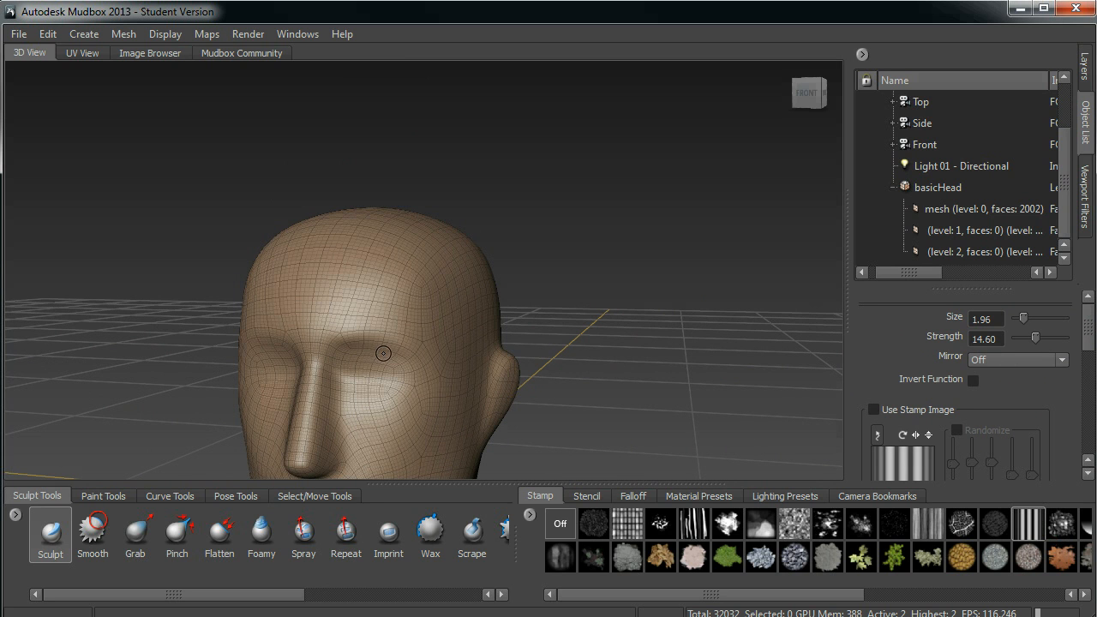
{"action": "key", "text": "b"}
{"action": "mouse_move", "coordinate": [383, 356]}
{"action": "left_mouse_down"}
{"action": "mouse_move", "coordinate": [429, 354]}
{"action": "mouse_move", "coordinate": [385, 350]}
{"action": "mouse_move", "coordinate": [390, 117]}
{"action": "mouse_move", "coordinate": [390, 347]}
{"action": "mouse_move", "coordinate": [389, 129]}
{"action": "mouse_move", "coordinate": [389, 338]}
{"action": "mouse_move", "coordinate": [389, 159]}
{"action": "mouse_move", "coordinate": [389, 270]}
{"action": "mouse_move", "coordinate": [390, 243]}
{"action": "left_mouse_up"}
{"action": "key", "text": "m"}
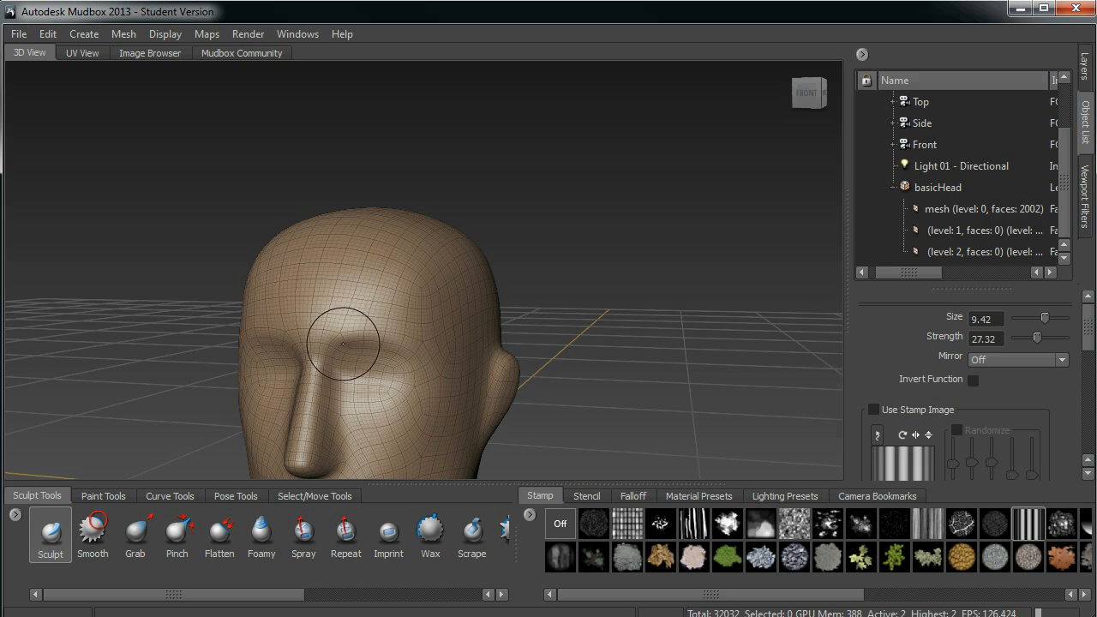
- Sculpt a raised stroke along the brow above one eye and smooth it into the forehead
{"action": "left_click_drag", "start_coordinate": [328, 334], "coordinate": [425, 339]}
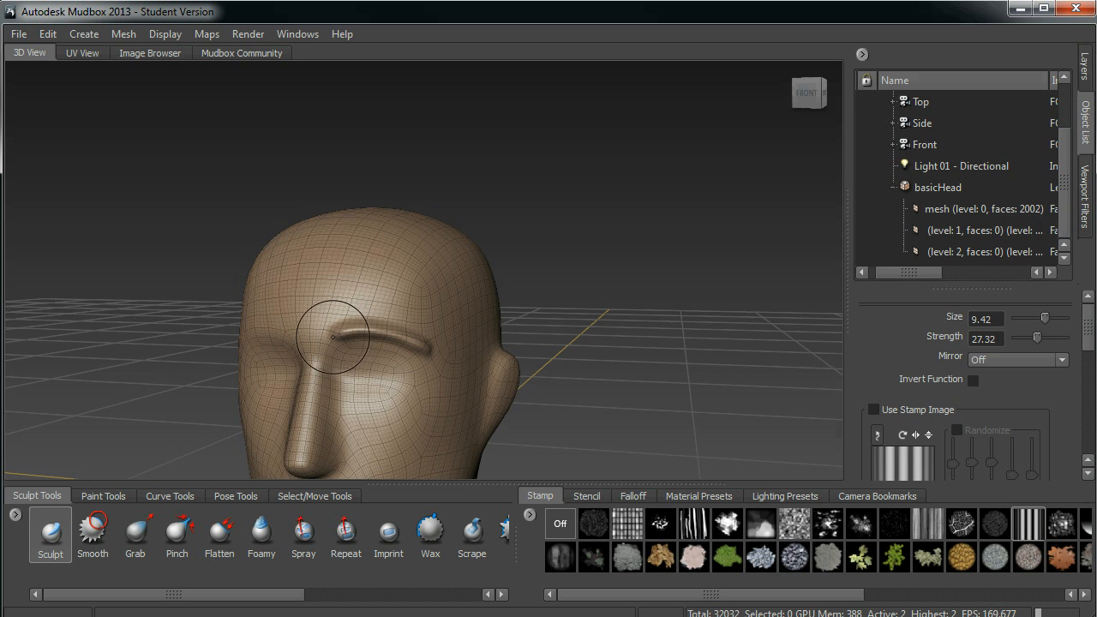
{"action": "key", "text": "shift"}
{"action": "mouse_move", "coordinate": [363, 323]}
{"action": "left_mouse_down", "text": "shift"}
{"action": "mouse_move", "coordinate": [412, 336]}
{"action": "mouse_move", "coordinate": [360, 330]}
{"action": "mouse_move", "coordinate": [576, 307]}
{"action": "mouse_move", "coordinate": [507, 318]}
{"action": "mouse_move", "coordinate": [568, 314]}
{"action": "mouse_move", "coordinate": [540, 329]}
{"action": "left_mouse_up", "text": "shift"}
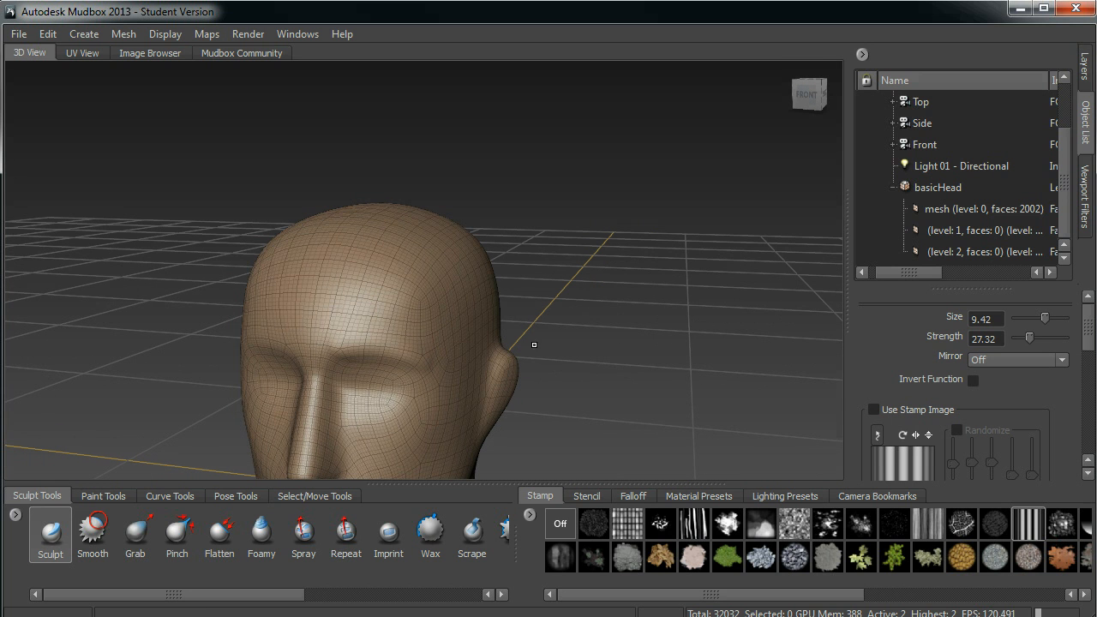
- Hide the wireframe and smooth out the remaining brow unevenness from the front view
{"action": "key", "text": "w"}
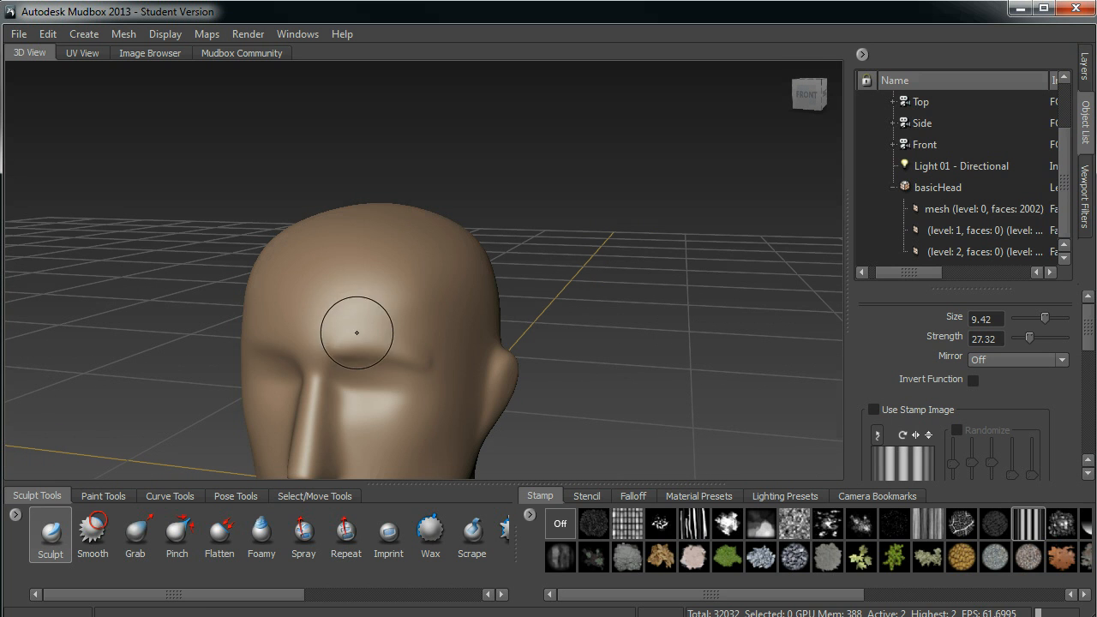
{"action": "middle_click_drag", "start_coordinate": [360, 331], "coordinate": [408, 192], "text": "alt"}
{"action": "left_click_drag", "start_coordinate": [318, 291], "coordinate": [340, 275], "text": "alt"}
{"action": "middle_click_drag", "start_coordinate": [340, 274], "coordinate": [333, 321], "text": "alt"}
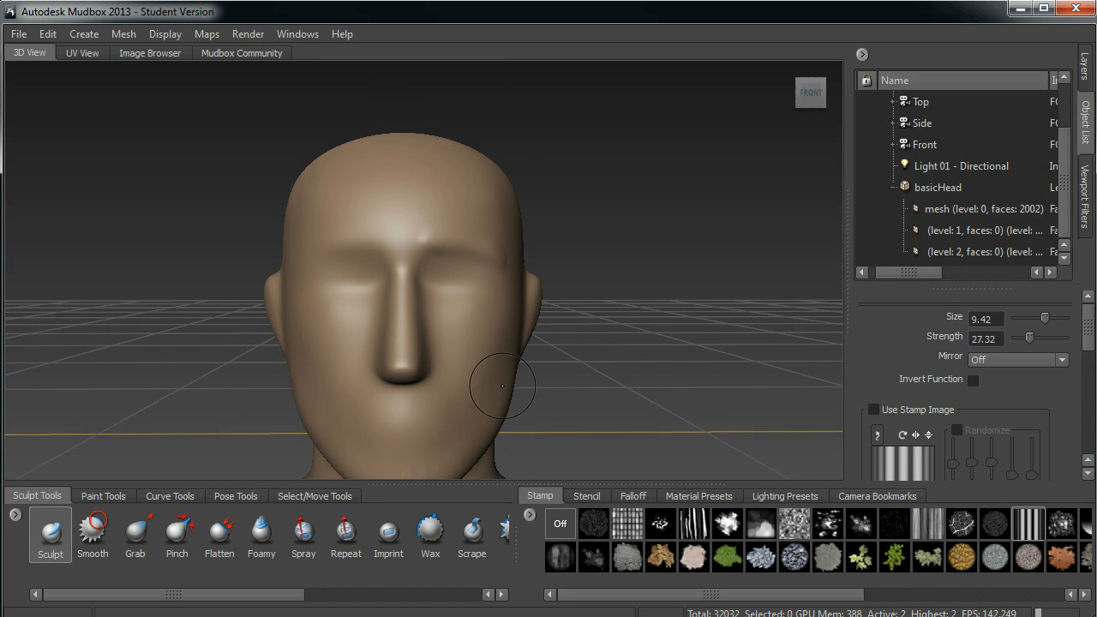
{"action": "mouse_move", "coordinate": [431, 248]}
{"action": "left_mouse_down"}
{"action": "mouse_move", "coordinate": [478, 263]}
{"action": "mouse_move", "coordinate": [457, 243]}
{"action": "mouse_move", "coordinate": [446, 249]}
{"action": "mouse_move", "coordinate": [463, 251]}
{"action": "left_mouse_up"}
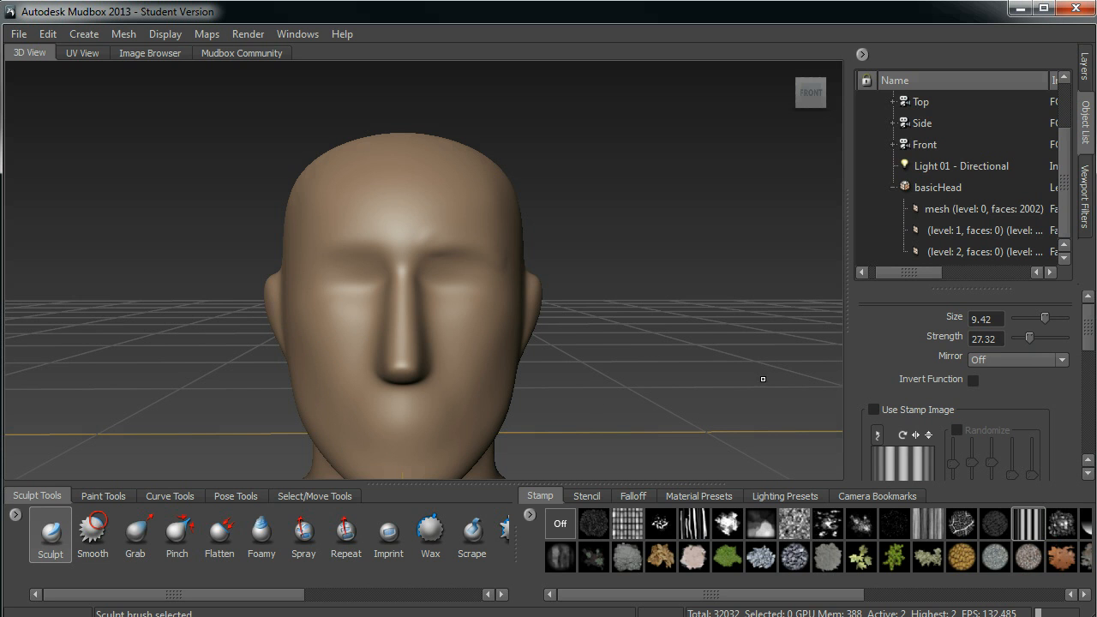
- Set the Sculpt brush's mirroring to the X axis
{"action": "mouse_move", "coordinate": [1087, 338]}
{"action": "left_mouse_down"}
{"action": "mouse_move", "coordinate": [1086, 356]}
{"action": "mouse_move", "coordinate": [1089, 322]}
{"action": "left_mouse_up"}
{"action": "left_click", "coordinate": [1063, 360]}
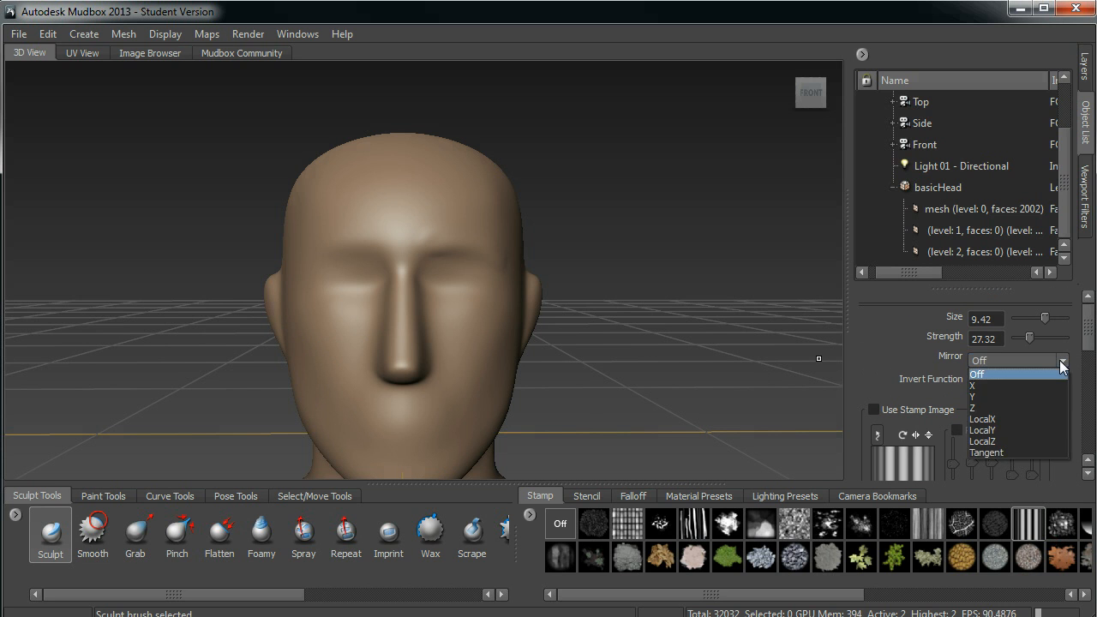
{"action": "left_click", "coordinate": [990, 386]}
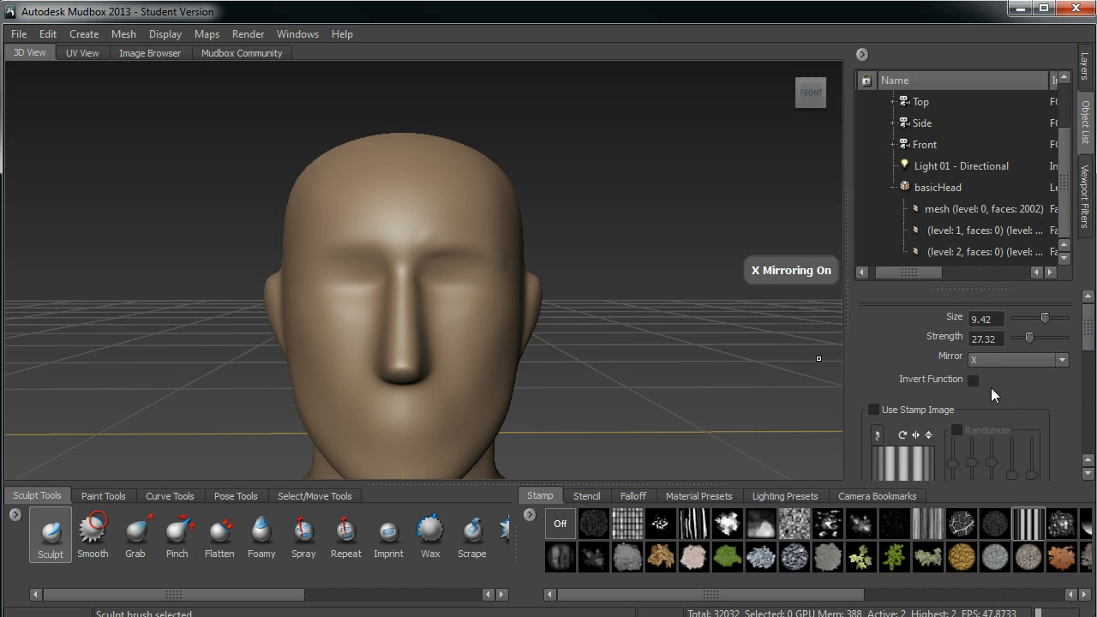
{"action": "left_click", "coordinate": [1047, 352]}
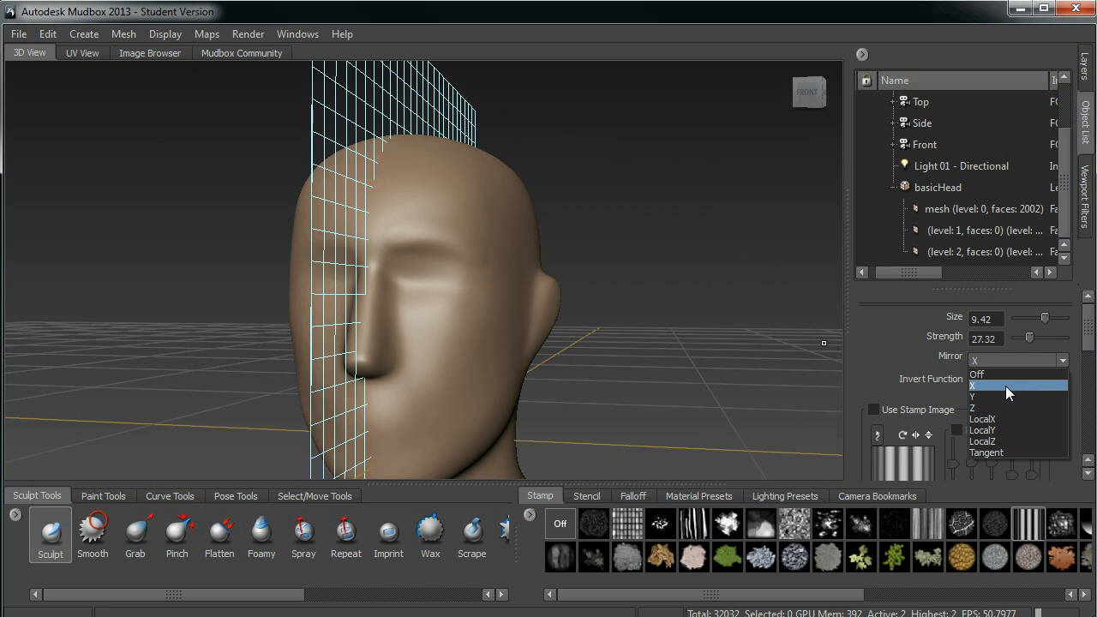
{"action": "left_click", "coordinate": [992, 384]}
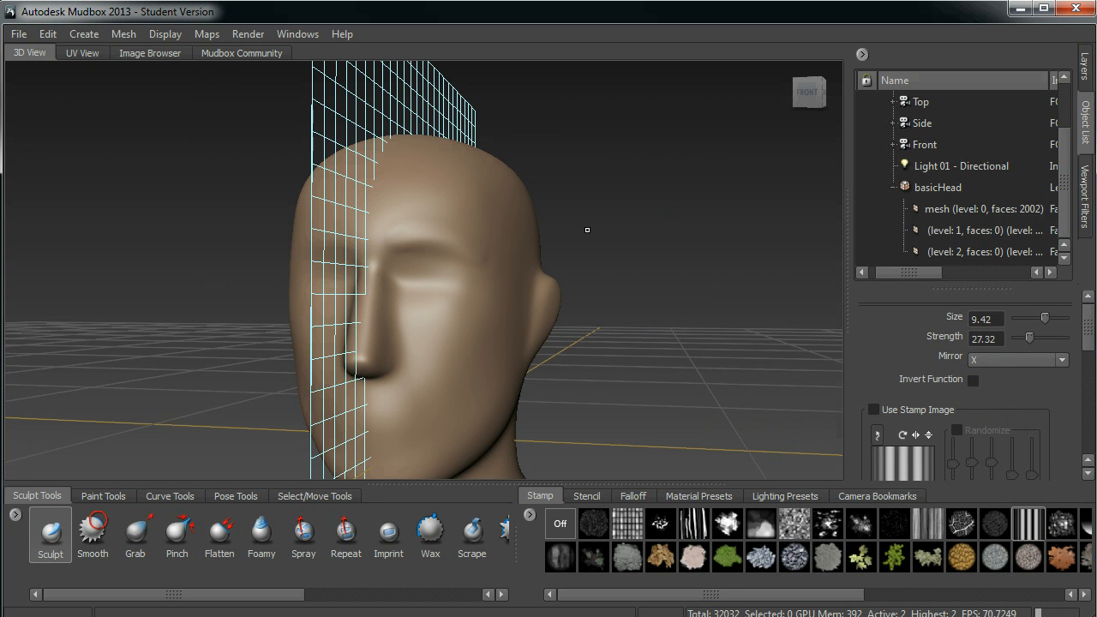
- Sculpt mirrored brow ridges above both eyes and smooth them into the forehead
{"action": "mouse_move", "coordinate": [602, 296]}
{"action": "left_mouse_down", "text": "alt"}
{"action": "mouse_move", "coordinate": [660, 316]}
{"action": "mouse_move", "coordinate": [628, 281]}
{"action": "left_mouse_up", "text": "alt"}
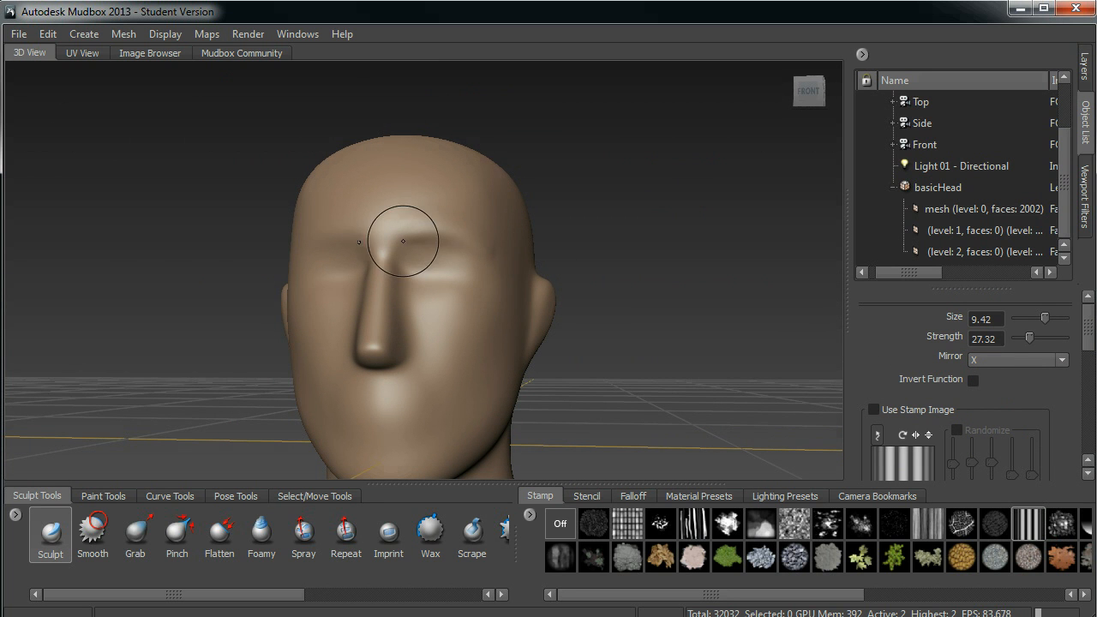
{"action": "left_click_drag", "start_coordinate": [398, 237], "coordinate": [482, 243]}
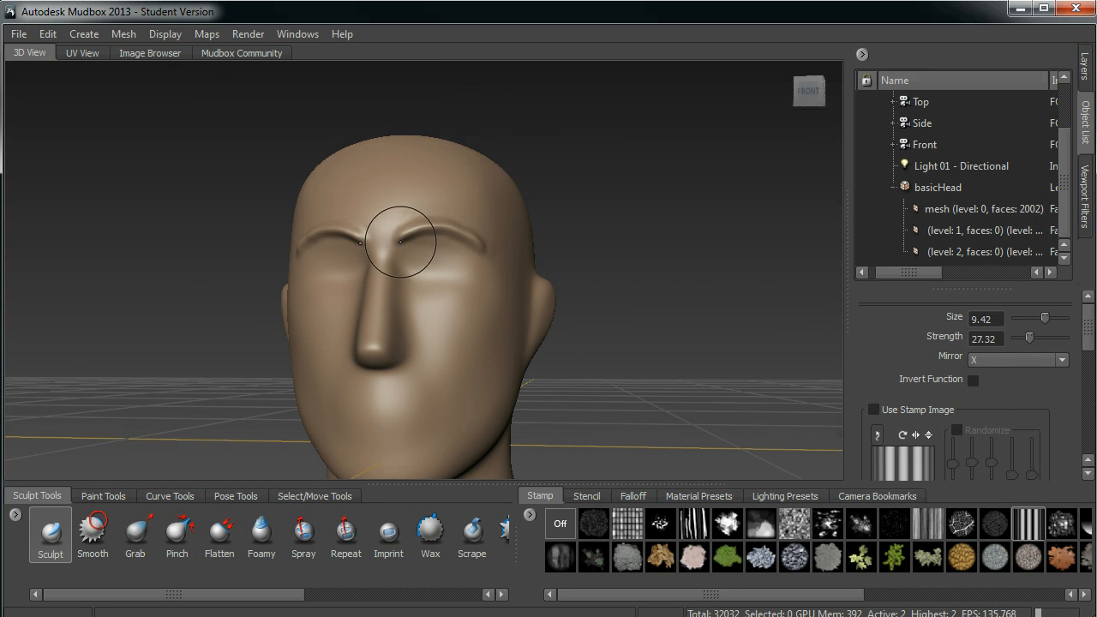
{"action": "key", "text": "shift"}
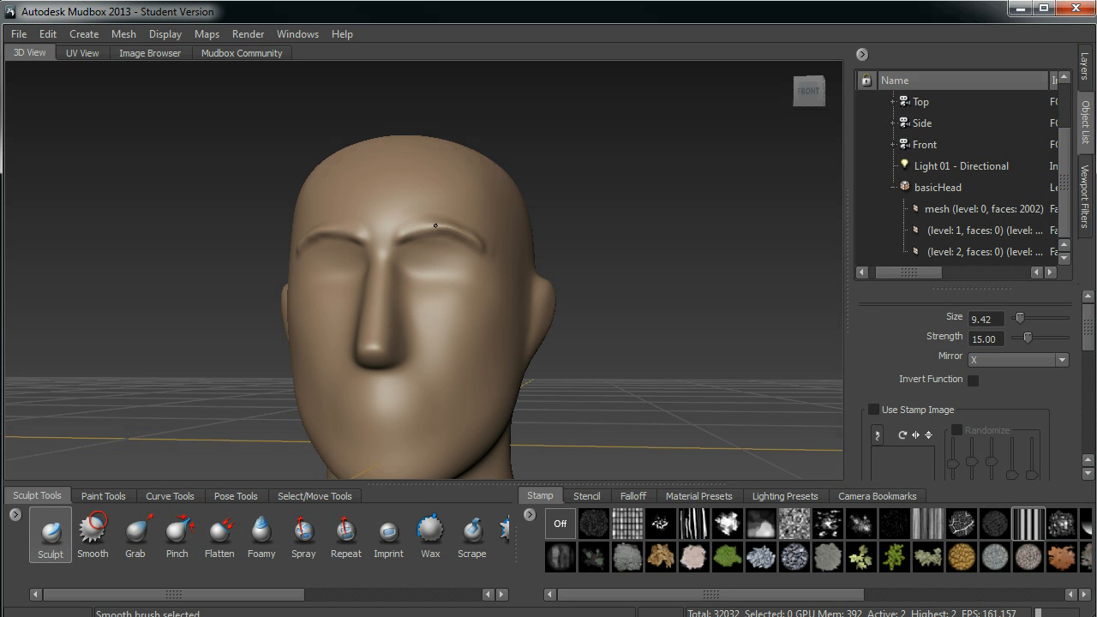
{"action": "left_click_drag", "start_coordinate": [479, 233], "coordinate": [428, 227], "text": "shift"}
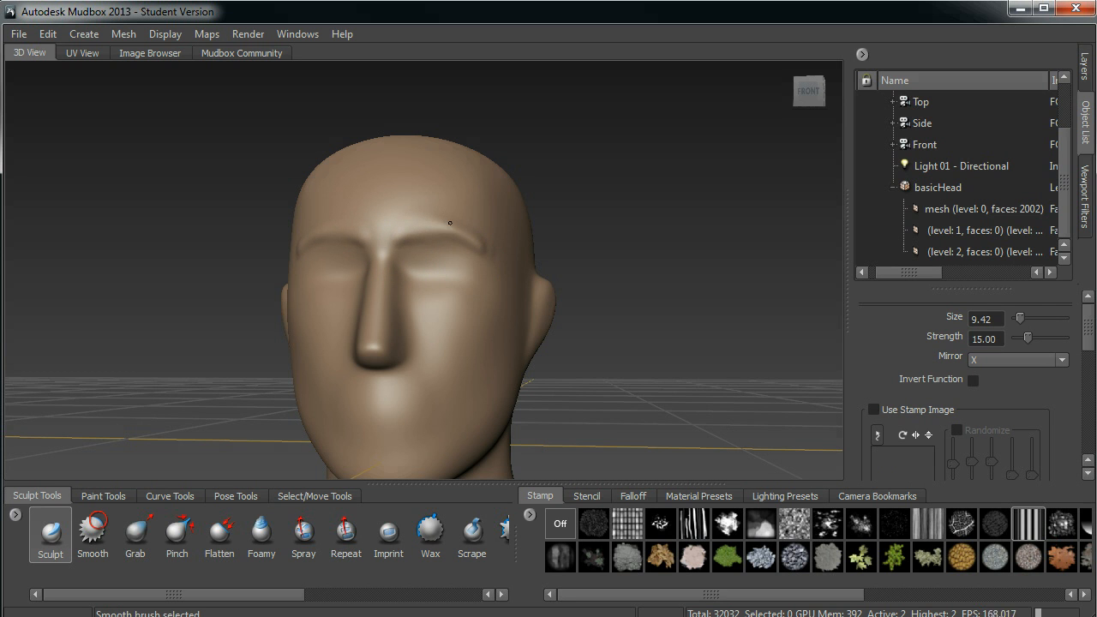
{"action": "left_click_drag", "start_coordinate": [589, 249], "coordinate": [542, 263], "text": "alt"}
{"action": "key", "text": "shift"}
{"action": "left_click_drag", "start_coordinate": [419, 250], "coordinate": [412, 237], "text": "shift"}
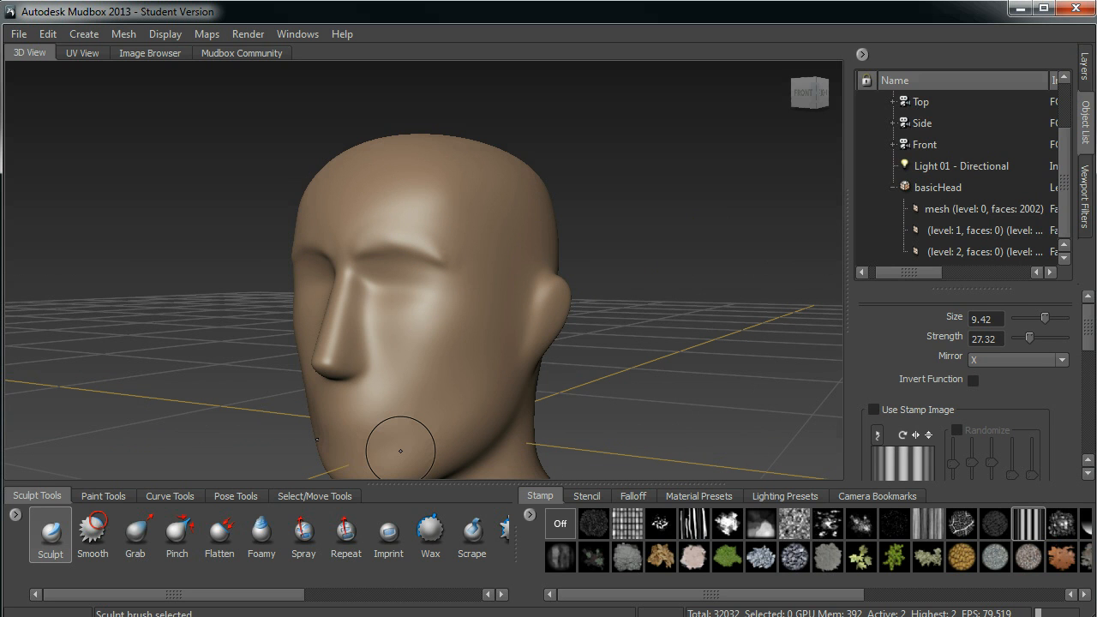
- Show the head's sculpt layers and add a new sculpt layer above basicHead
{"action": "middle_click_drag", "start_coordinate": [276, 472], "coordinate": [234, 416], "text": "alt"}
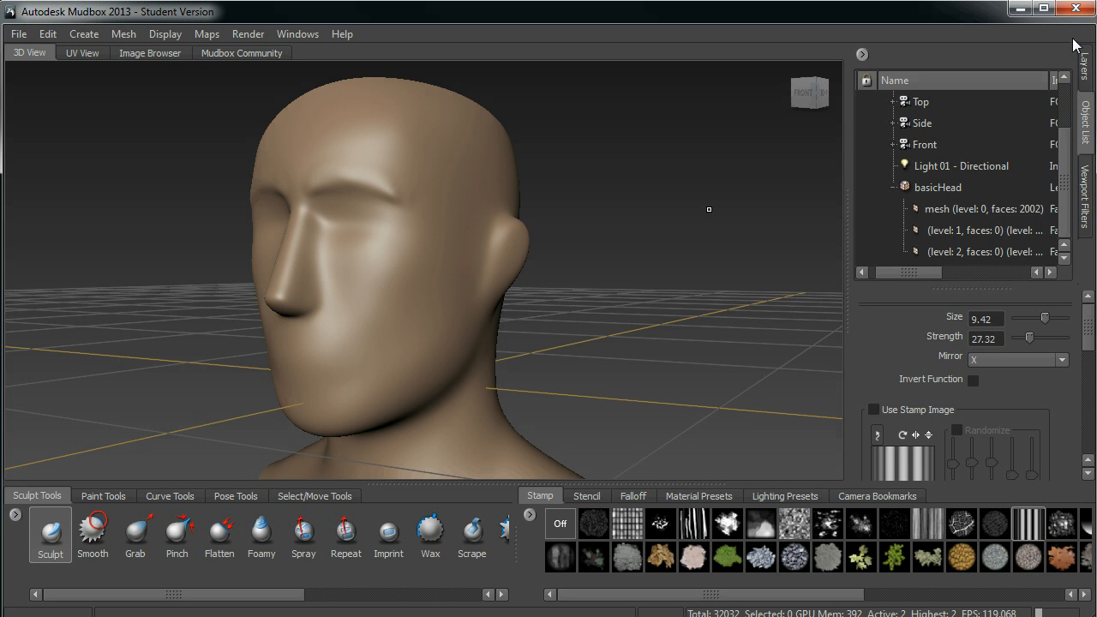
{"action": "left_click", "coordinate": [1086, 67]}
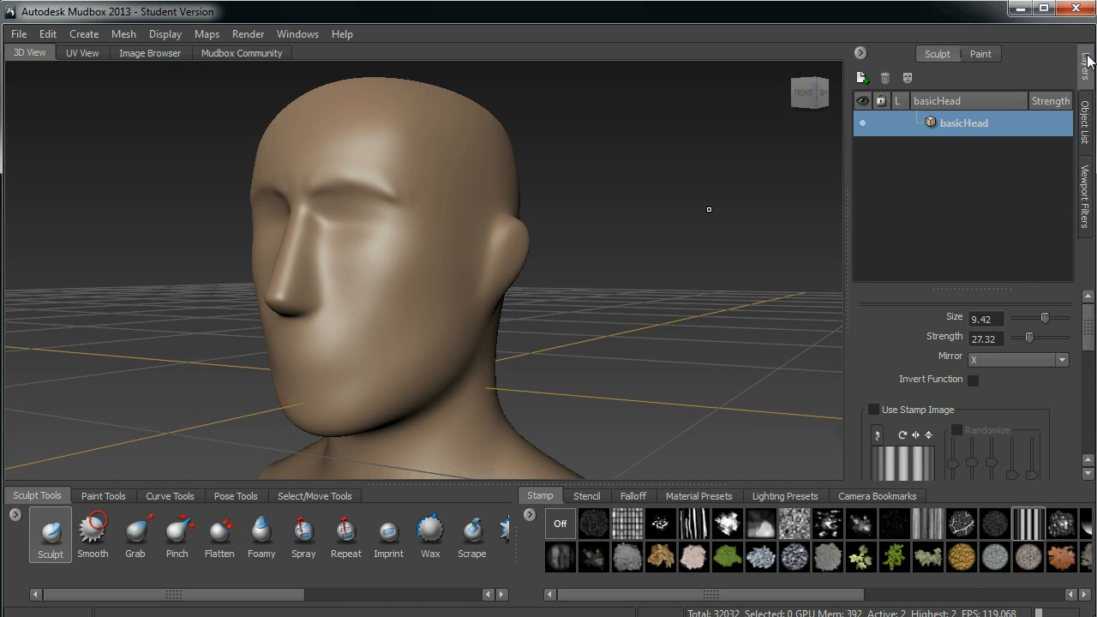
{"action": "left_click", "coordinate": [863, 80]}
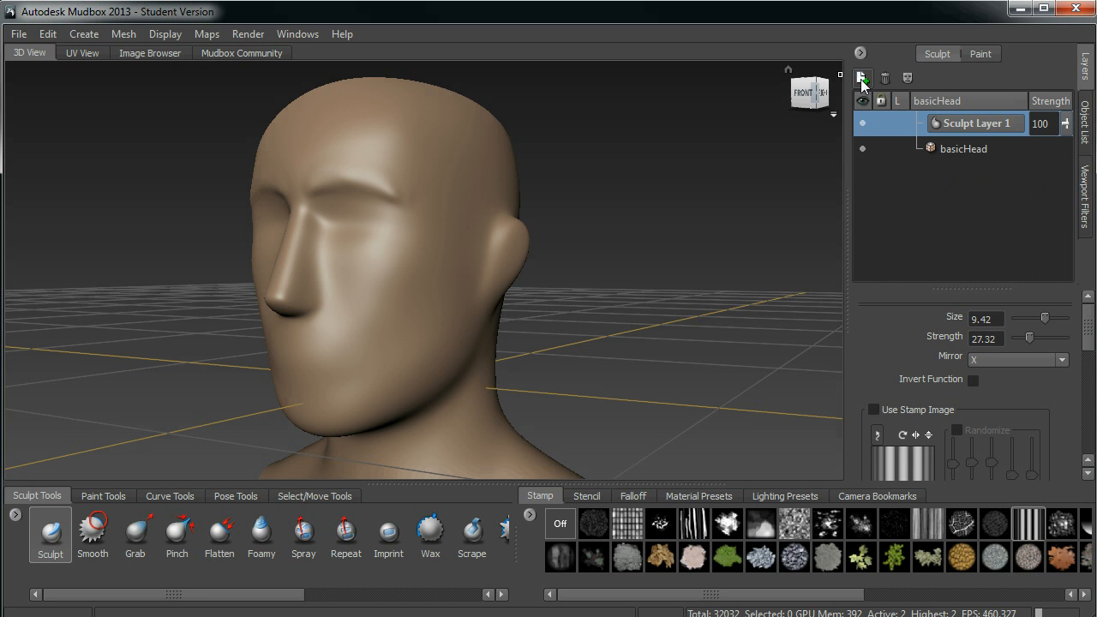
{"action": "mouse_move", "coordinate": [257, 594]}
{"action": "left_mouse_down"}
{"action": "mouse_move", "coordinate": [392, 597]}
{"action": "mouse_move", "coordinate": [167, 592]}
{"action": "left_mouse_up"}
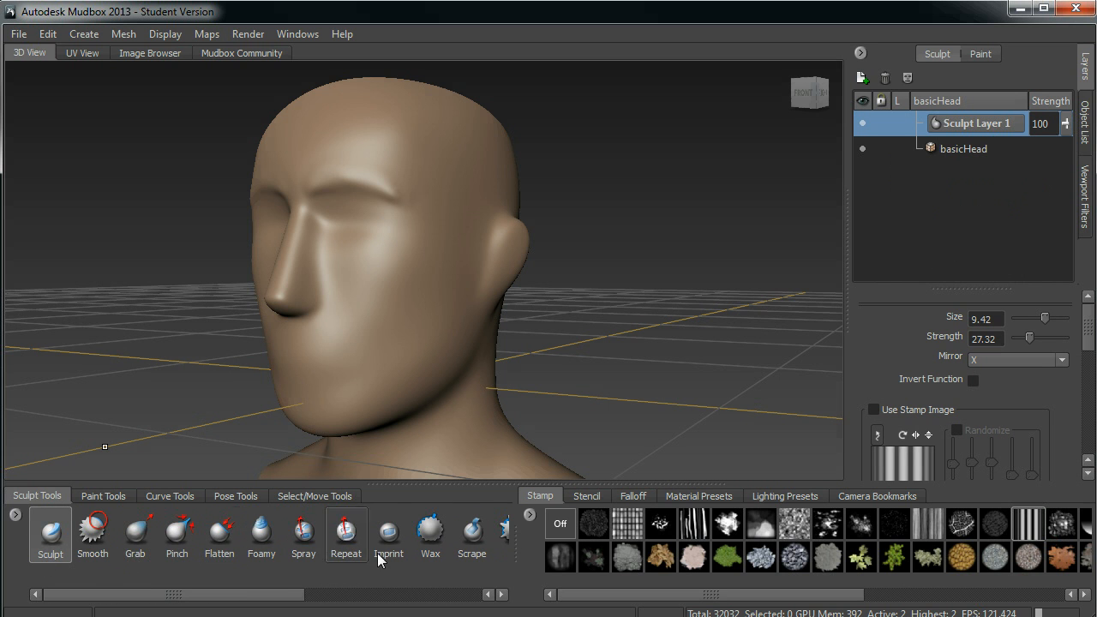
- Build up clay on the cheek beside the nose with the Wax brush
{"action": "left_click_drag", "start_coordinate": [248, 595], "coordinate": [275, 594]}
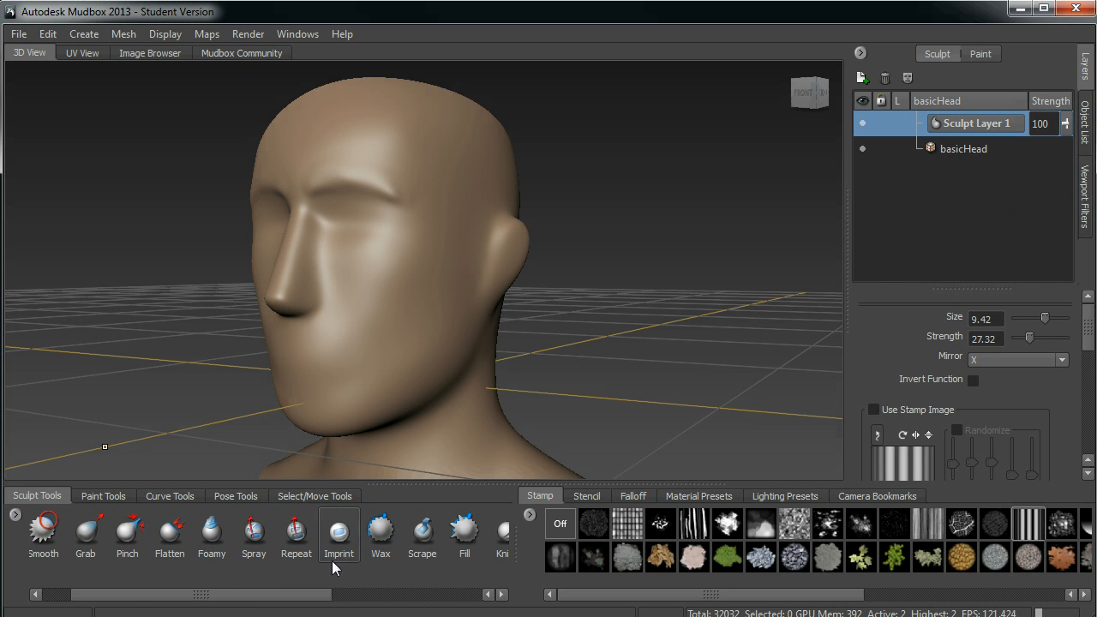
{"action": "left_click", "coordinate": [381, 532]}
{"action": "mouse_move", "coordinate": [347, 325]}
{"action": "left_mouse_down"}
{"action": "mouse_move", "coordinate": [368, 291]}
{"action": "mouse_move", "coordinate": [360, 261]}
{"action": "mouse_move", "coordinate": [355, 300]}
{"action": "left_mouse_up"}
- Carve a mirrored line across the lower cheeks with the Knife brush and its stamp image
{"action": "left_click_drag", "start_coordinate": [292, 598], "coordinate": [348, 600]}
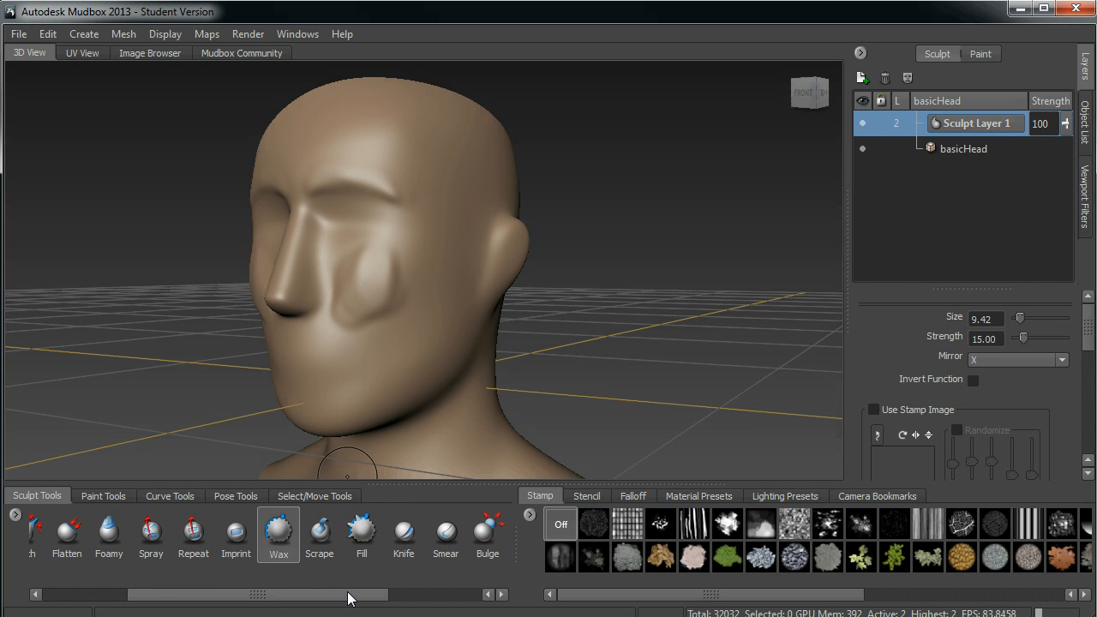
{"action": "left_click", "coordinate": [406, 532]}
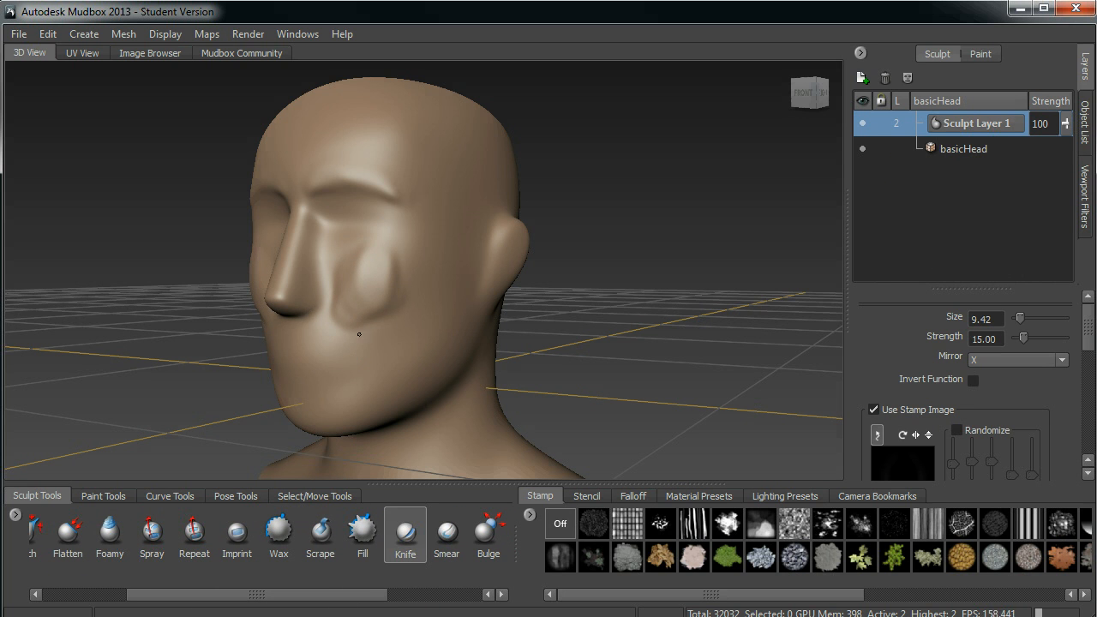
{"action": "left_click_drag", "start_coordinate": [314, 338], "coordinate": [424, 289]}
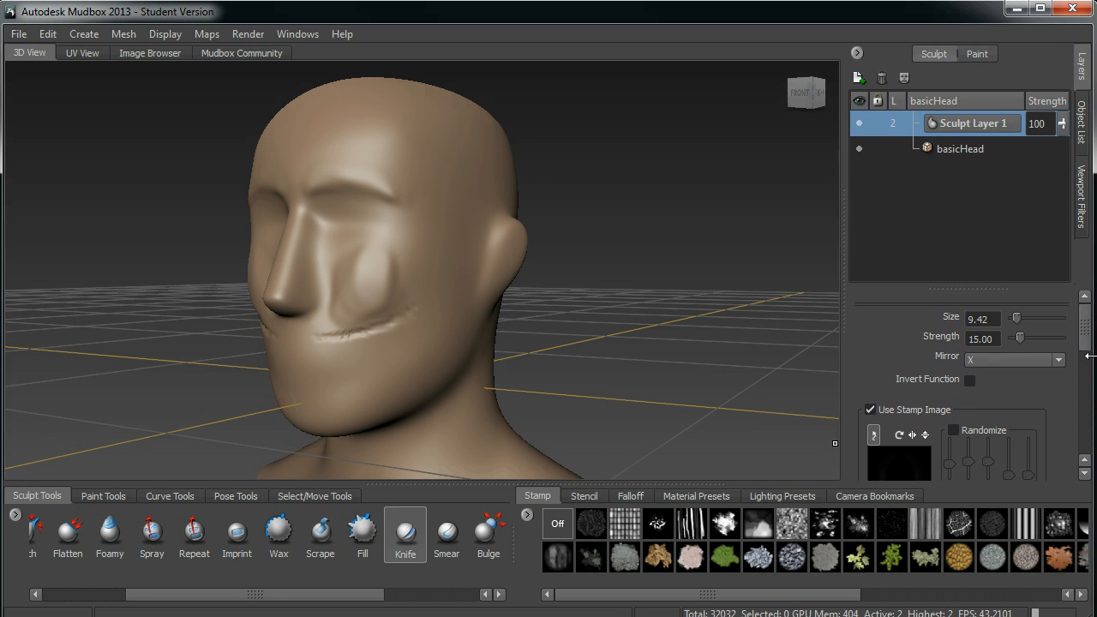
- Turn off the Knife brush's stamp image and carve softer grooves below the first cut
{"action": "scroll", "coordinate": [1089, 355], "scroll_direction": "down", "scroll_amount": 2}
{"action": "left_click", "coordinate": [869, 340]}
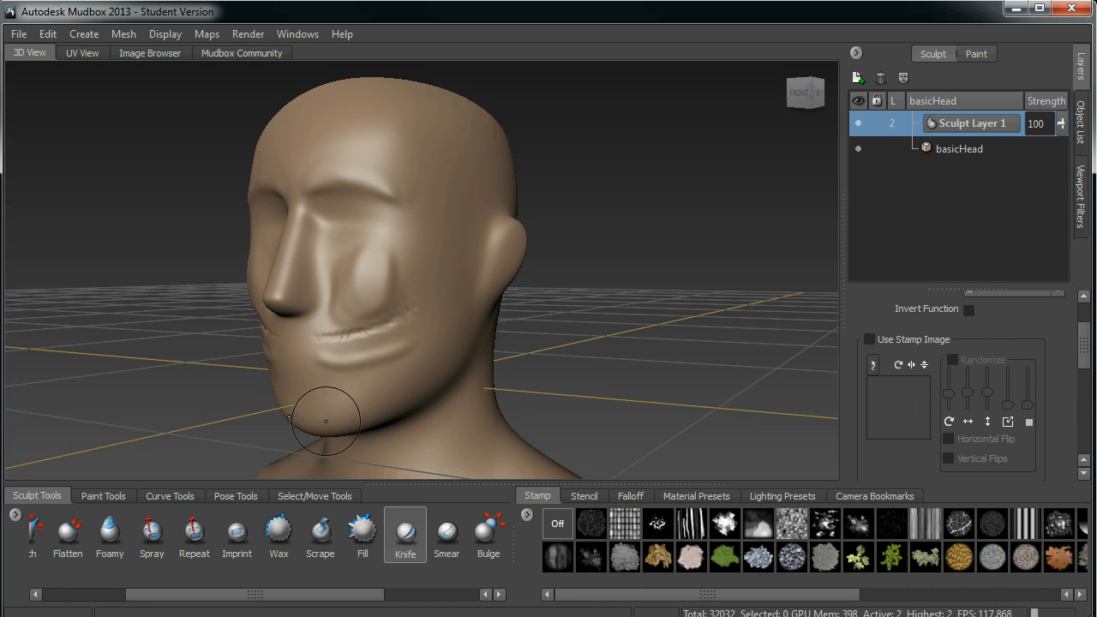
{"action": "left_click_drag", "start_coordinate": [326, 380], "coordinate": [403, 345]}
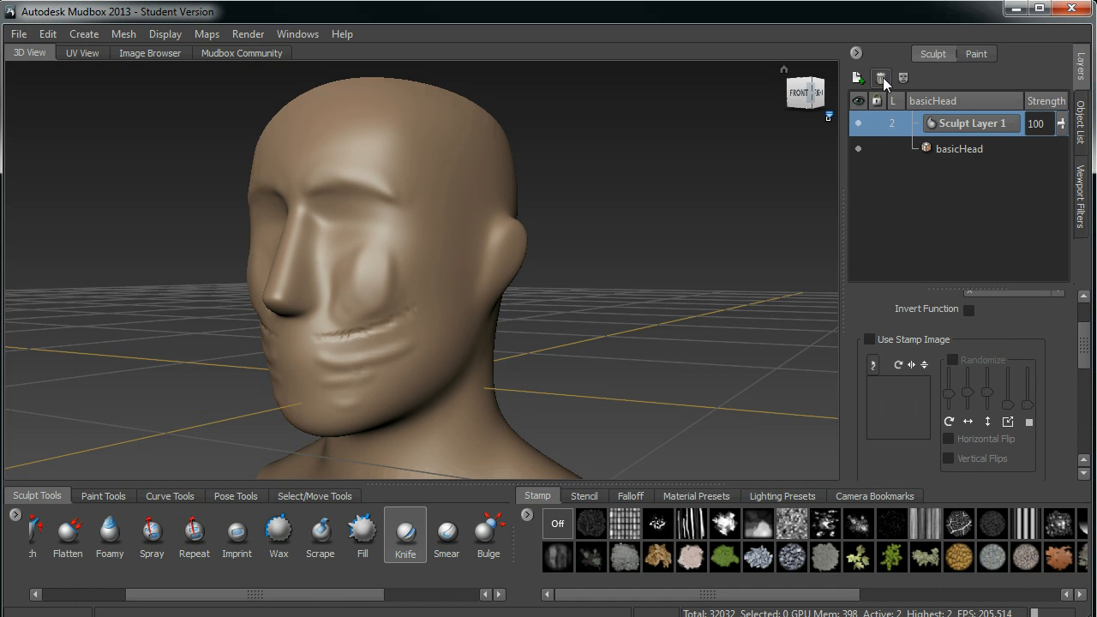
- Delete Sculpt Layer 1 with its test strokes and add two new sculpt layers above basicHead
{"action": "right_click", "coordinate": [898, 121]}
{"action": "left_click", "coordinate": [920, 152]}
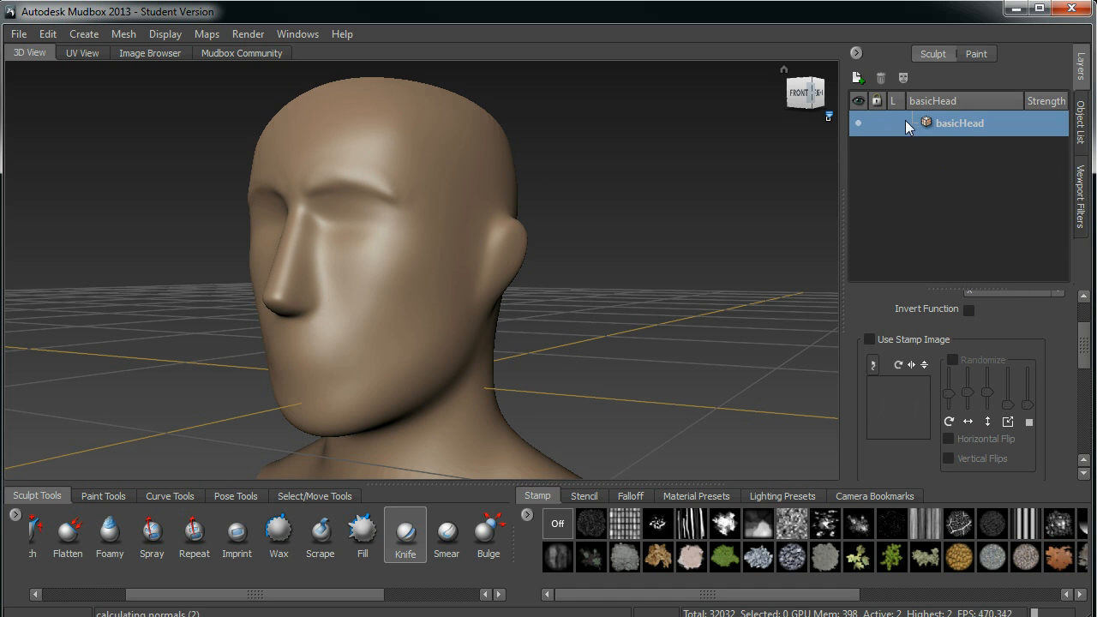
{"action": "left_click", "coordinate": [857, 78]}
{"action": "left_click", "coordinate": [858, 78]}
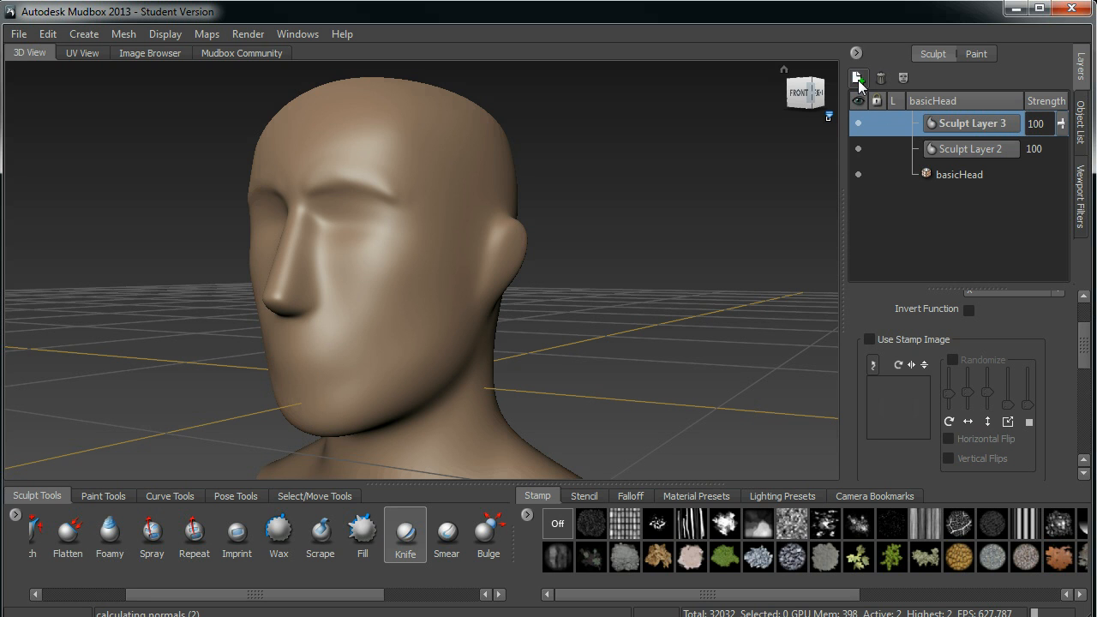
- Carve mirrored creases along the brows and out to the temples with the Knife brush on the top sculpt layer
{"action": "left_click", "coordinate": [799, 93]}
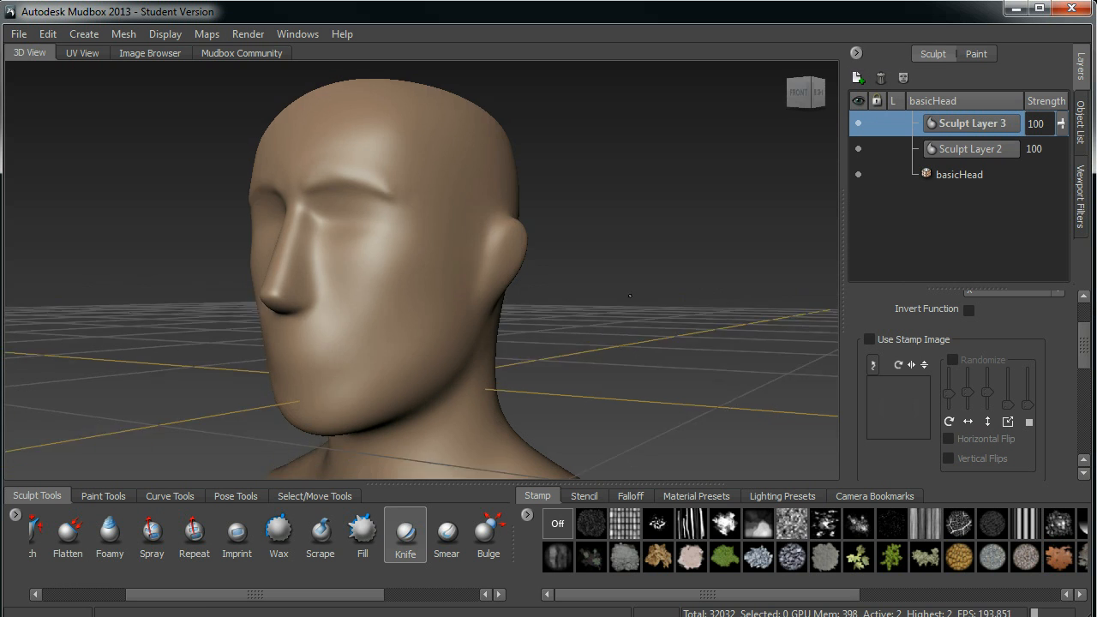
{"action": "mouse_move", "coordinate": [337, 199]}
{"action": "left_mouse_down"}
{"action": "mouse_move", "coordinate": [410, 203]}
{"action": "mouse_move", "coordinate": [421, 193]}
{"action": "mouse_move", "coordinate": [439, 208]}
{"action": "left_mouse_up"}
{"action": "mouse_move", "coordinate": [346, 192]}
{"action": "left_mouse_down"}
{"action": "mouse_move", "coordinate": [444, 206]}
{"action": "mouse_move", "coordinate": [367, 183]}
{"action": "mouse_move", "coordinate": [385, 175]}
{"action": "left_mouse_up"}
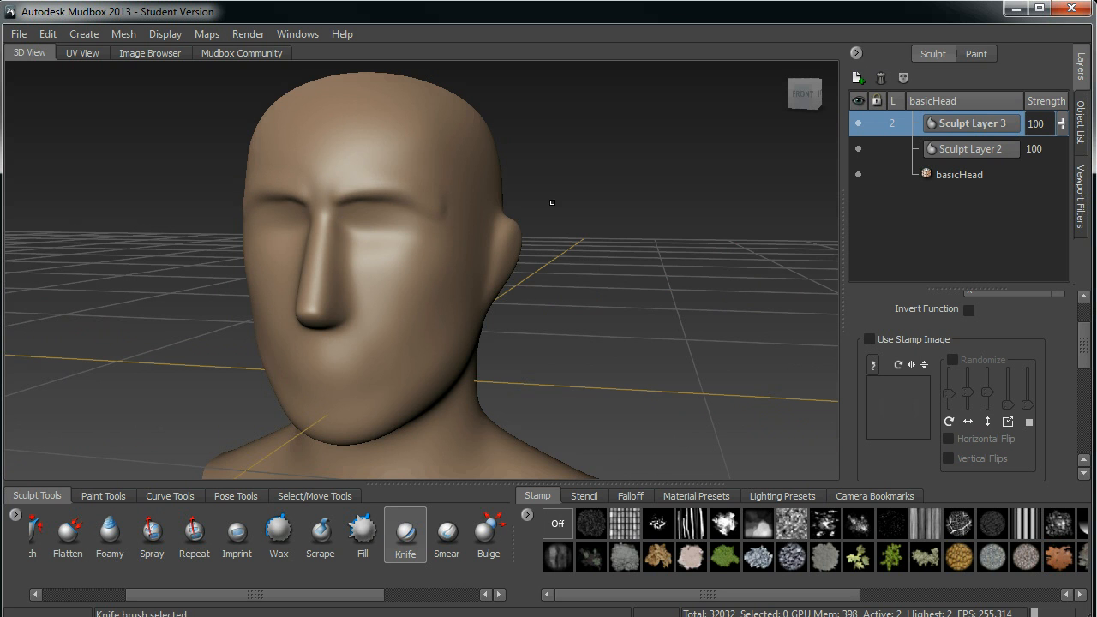
{"action": "left_click_drag", "start_coordinate": [580, 247], "coordinate": [591, 188], "text": "alt"}
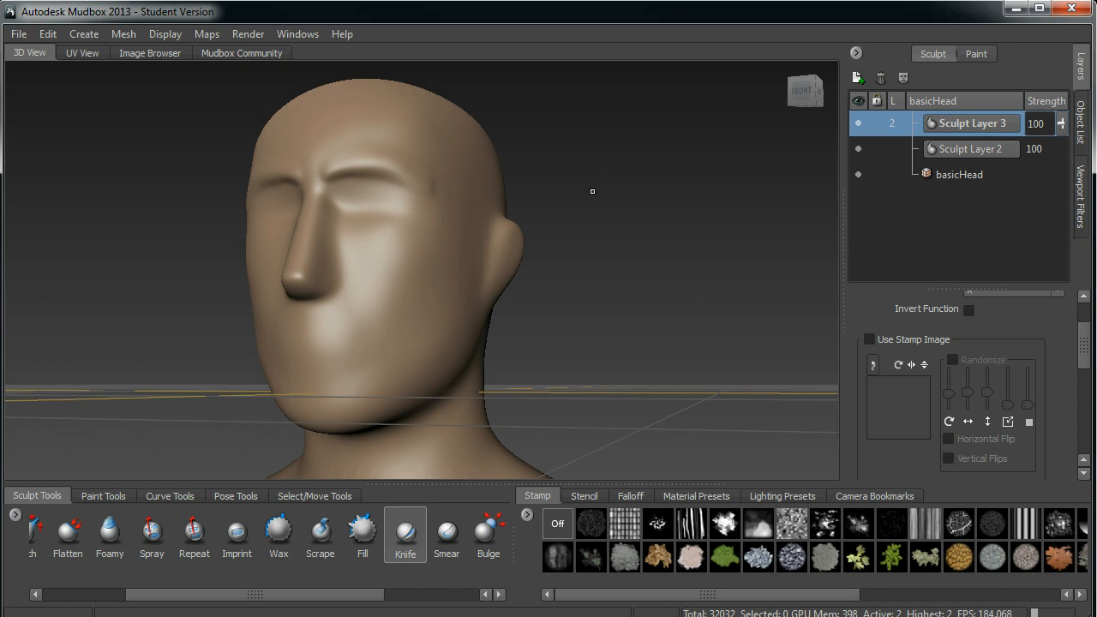
- Sculpt mirrored rounded eye forms inside both sockets and add a light stroke near the mouth with the Sculpt brush
{"action": "left_click", "coordinate": [78, 595]}
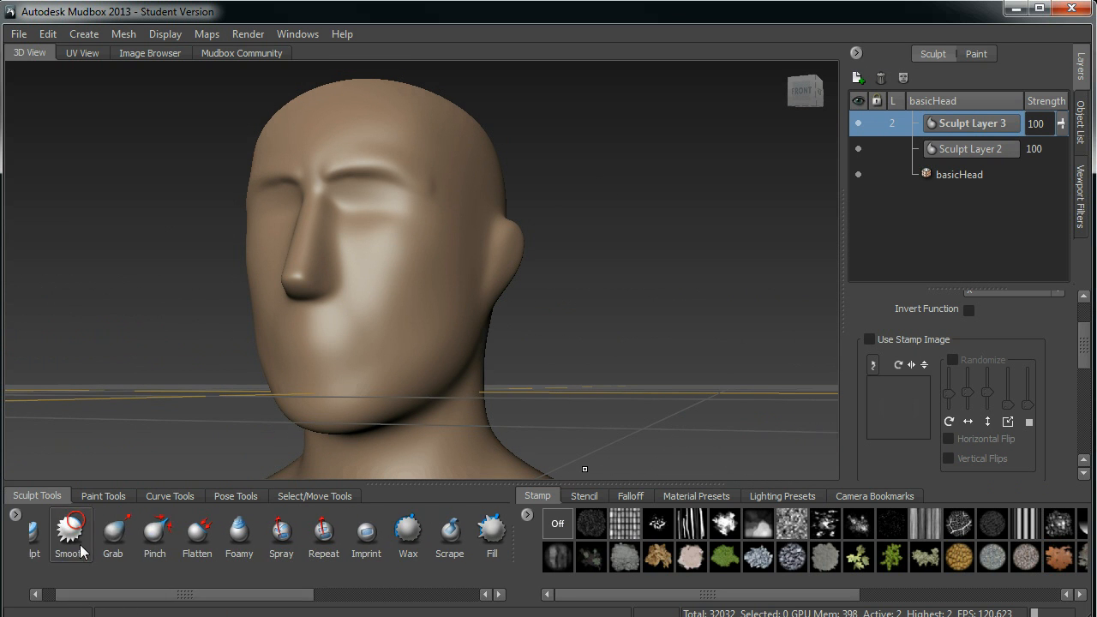
{"action": "left_click", "coordinate": [50, 532]}
{"action": "mouse_move", "coordinate": [352, 211]}
{"action": "left_mouse_down"}
{"action": "mouse_move", "coordinate": [369, 209]}
{"action": "mouse_move", "coordinate": [350, 206]}
{"action": "left_mouse_up"}
{"action": "left_click_drag", "start_coordinate": [350, 206], "coordinate": [355, 204]}
{"action": "mouse_move", "coordinate": [355, 206]}
{"action": "left_mouse_down"}
{"action": "mouse_move", "coordinate": [337, 197]}
{"action": "mouse_move", "coordinate": [352, 200]}
{"action": "left_mouse_up"}
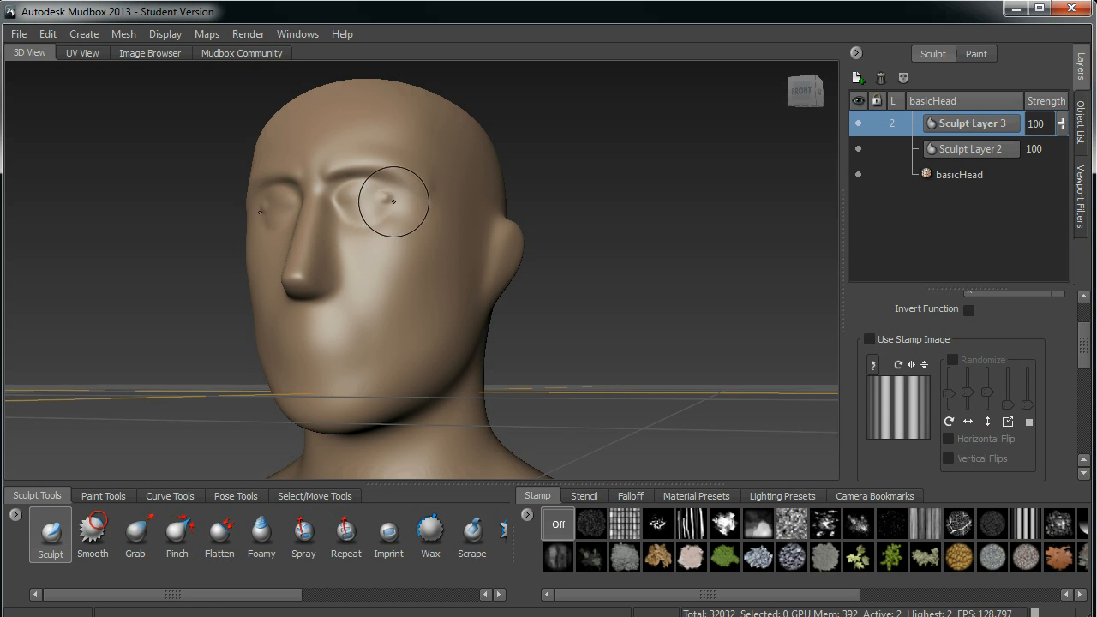
{"action": "mouse_move", "coordinate": [287, 360]}
{"action": "left_mouse_down"}
{"action": "mouse_move", "coordinate": [360, 345]}
{"action": "mouse_move", "coordinate": [309, 357]}
{"action": "left_mouse_up"}
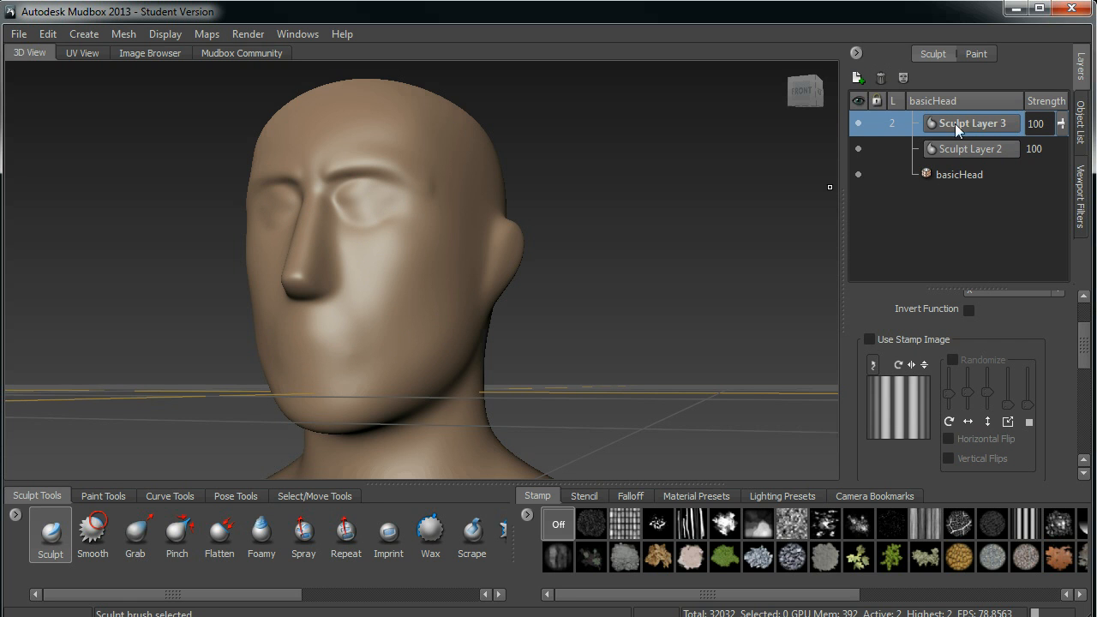
- Vary Sculpt Layer 3's strength and toggle its visibility to compare the head with and without its strokes
{"action": "mouse_move", "coordinate": [1062, 127]}
{"action": "left_mouse_down"}
{"action": "mouse_move", "coordinate": [1061, 270]}
{"action": "mouse_move", "coordinate": [1044, 108]}
{"action": "mouse_move", "coordinate": [1037, 167]}
{"action": "mouse_move", "coordinate": [1033, 150]}
{"action": "mouse_move", "coordinate": [1040, 120]}
{"action": "mouse_move", "coordinate": [1046, 178]}
{"action": "mouse_move", "coordinate": [1061, 133]}
{"action": "mouse_move", "coordinate": [1056, 206]}
{"action": "mouse_move", "coordinate": [1048, 105]}
{"action": "mouse_move", "coordinate": [1052, 180]}
{"action": "mouse_move", "coordinate": [1046, 127]}
{"action": "mouse_move", "coordinate": [1041, 162]}
{"action": "mouse_move", "coordinate": [1054, 186]}
{"action": "mouse_move", "coordinate": [1059, 107]}
{"action": "left_mouse_up"}
{"action": "left_click", "coordinate": [859, 124]}
{"action": "left_click", "coordinate": [859, 123]}
{"action": "left_click", "coordinate": [860, 124]}
{"action": "left_click", "coordinate": [859, 124]}
{"action": "left_click", "coordinate": [860, 124]}
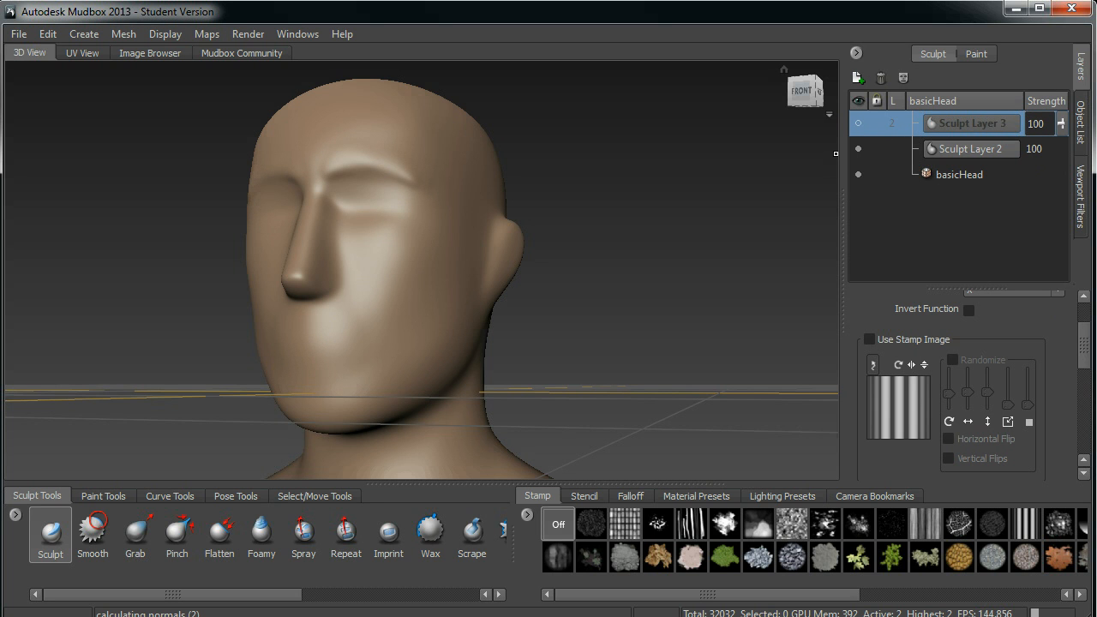
{"action": "left_click", "coordinate": [858, 123]}
{"action": "left_click", "coordinate": [858, 124]}
{"action": "left_click", "coordinate": [858, 125]}
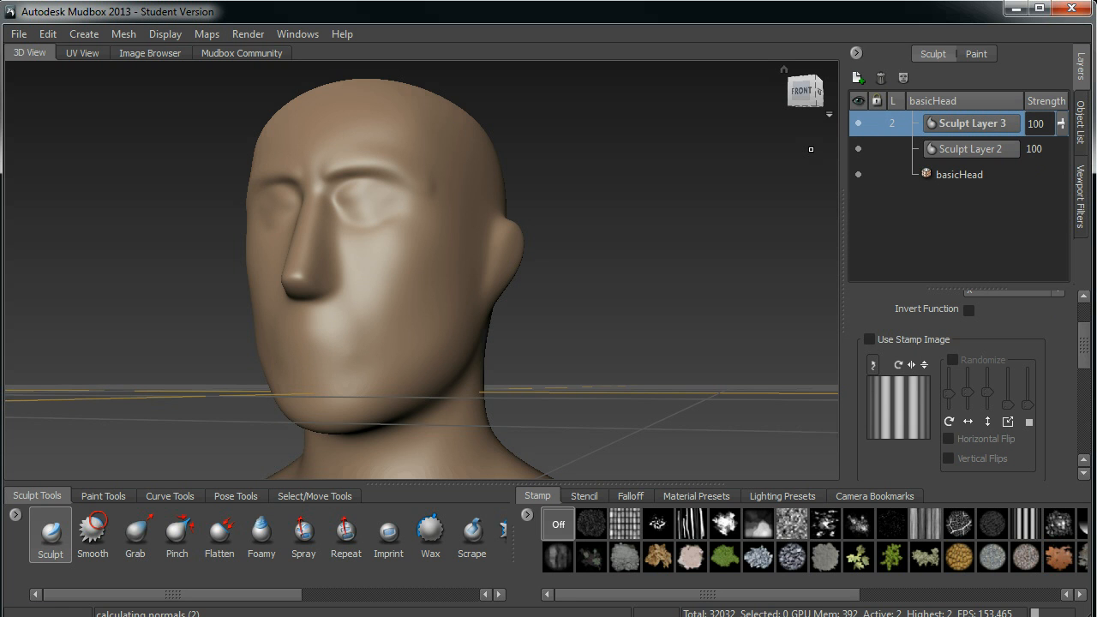
- Assign the grid-pattern stamp image to the Sculpt brush and leave it enabled
{"action": "left_click", "coordinate": [591, 498]}
{"action": "left_click_drag", "start_coordinate": [504, 466], "coordinate": [558, 441], "text": "alt"}
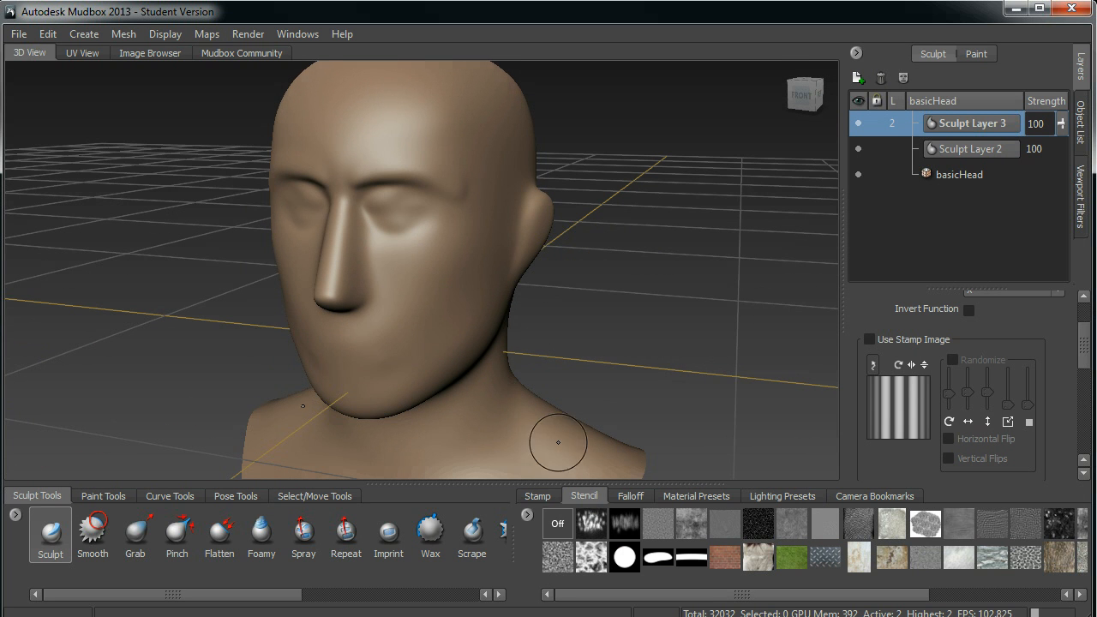
{"action": "left_click", "coordinate": [538, 497]}
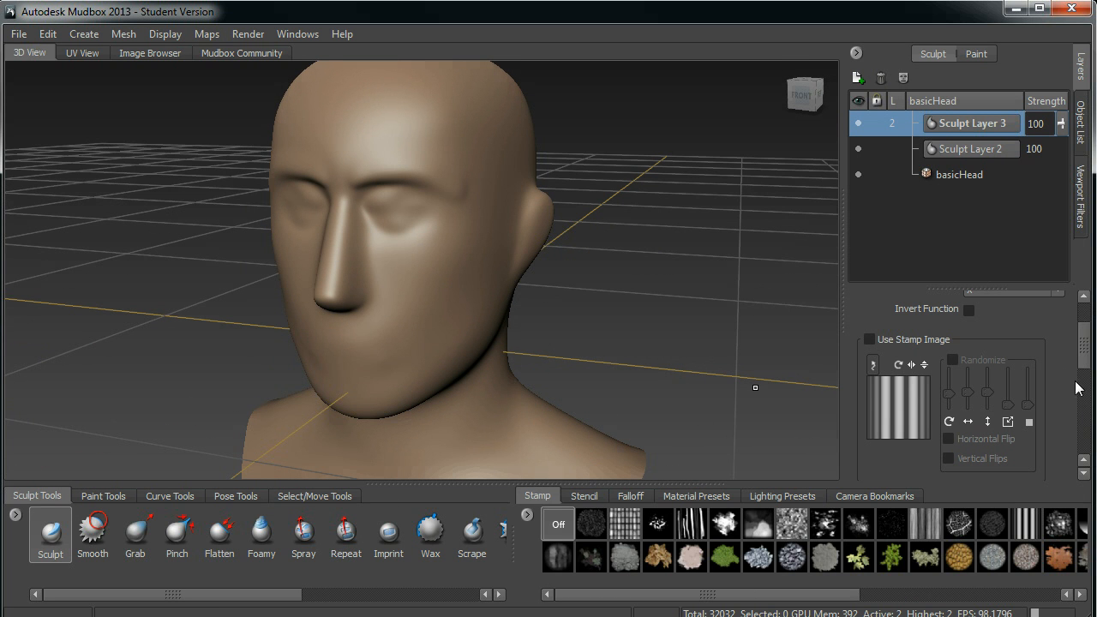
{"action": "left_click_drag", "start_coordinate": [1085, 360], "coordinate": [1091, 333]}
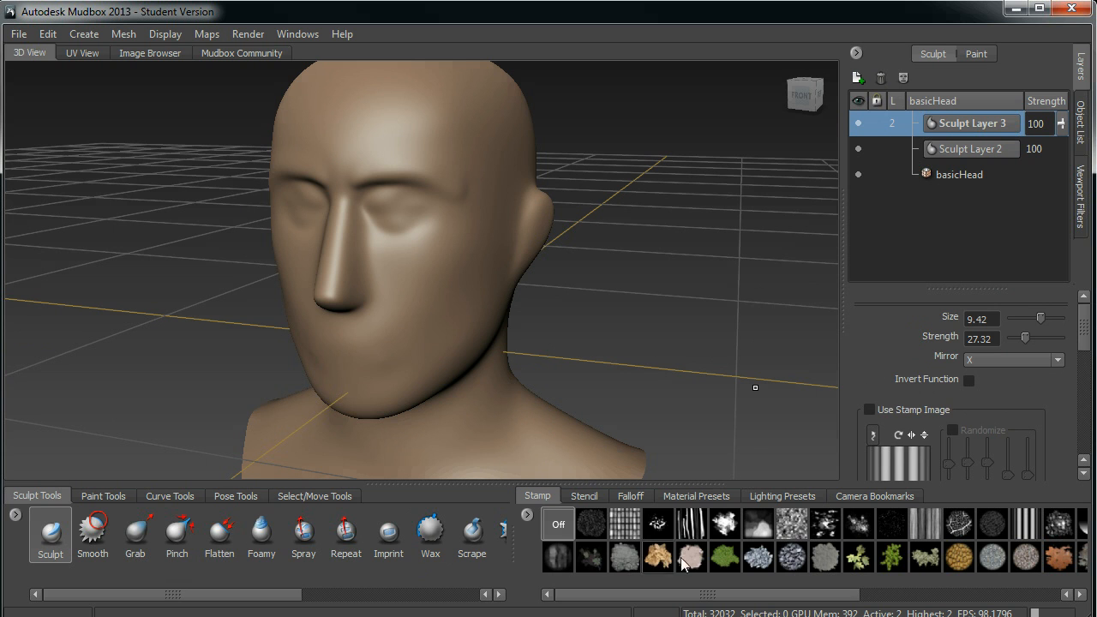
{"action": "left_click", "coordinate": [625, 523]}
{"action": "left_click", "coordinate": [874, 411]}
{"action": "left_click", "coordinate": [870, 411]}
{"action": "left_click_drag", "start_coordinate": [1085, 342], "coordinate": [1085, 365]}
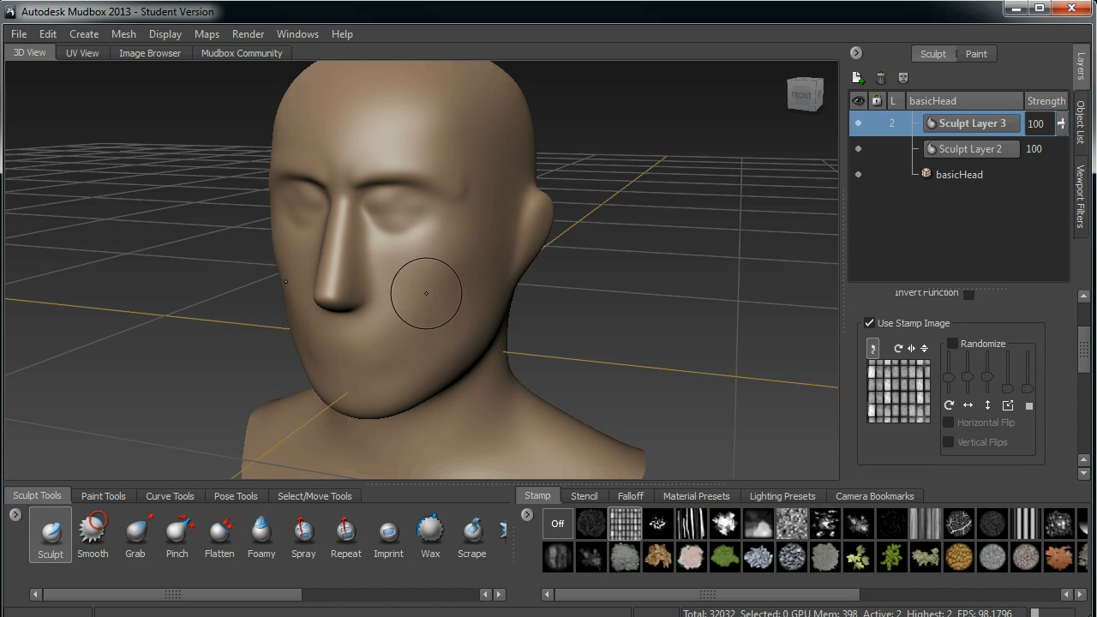
- Try a grid-stamped stroke down the cheek, undo it, and sculpt another closer to the ear
{"action": "left_click_drag", "start_coordinate": [426, 240], "coordinate": [390, 359]}
{"action": "key", "text": "ctrl+z"}
{"action": "left_click_drag", "start_coordinate": [457, 276], "coordinate": [437, 333]}
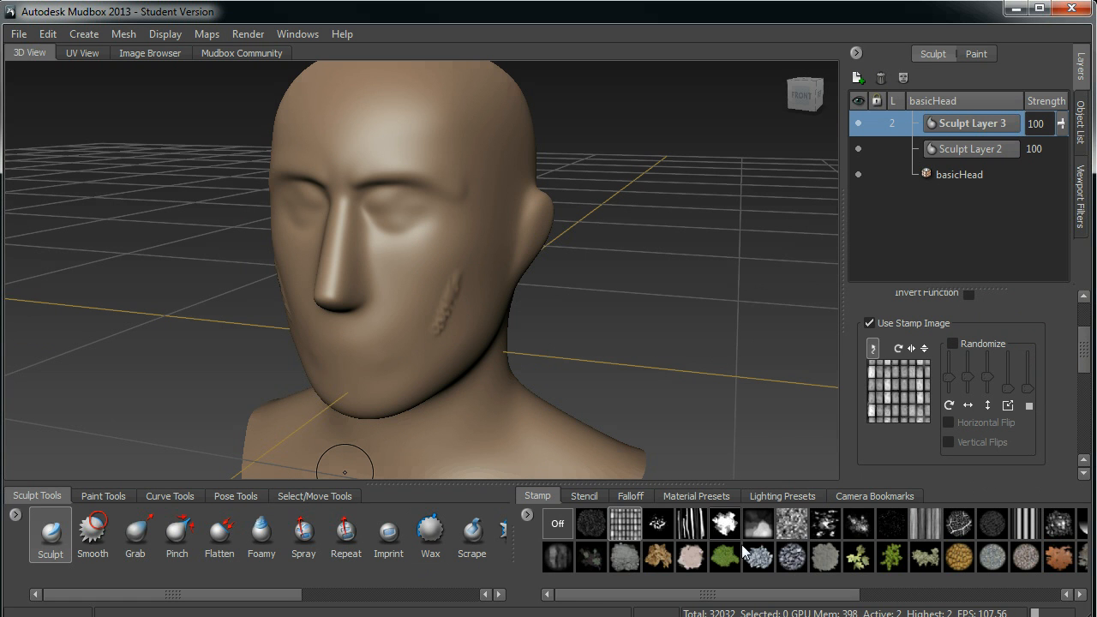
- Switch to the fine vertical-streak stamp and sculpt a mirrored stroke down the cheek beside the nose
{"action": "left_click", "coordinate": [725, 523]}
{"action": "left_click", "coordinate": [925, 523]}
{"action": "left_click_drag", "start_coordinate": [415, 237], "coordinate": [391, 314]}
{"action": "mouse_move", "coordinate": [472, 310]}
{"action": "left_mouse_down", "text": "alt"}
{"action": "mouse_move", "coordinate": [390, 236]}
{"action": "mouse_move", "coordinate": [399, 295]}
{"action": "mouse_move", "coordinate": [374, 276]}
{"action": "mouse_move", "coordinate": [421, 326]}
{"action": "left_mouse_up", "text": "alt"}
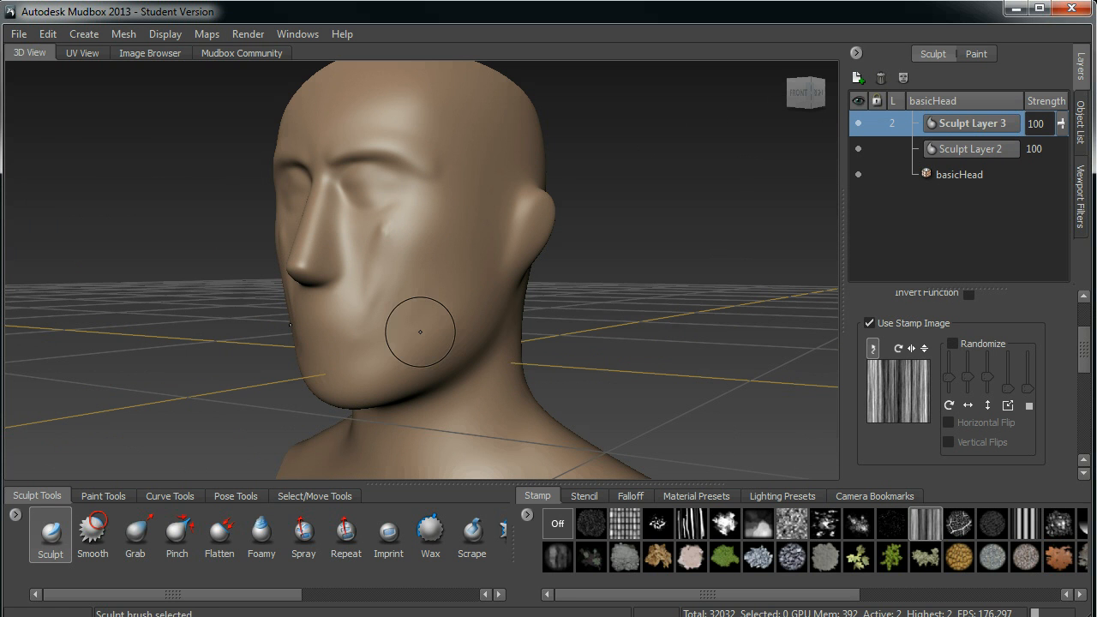
- Load the bw_cellNoise stencil and sculpt through it on the lower cheek and around the mouth
{"action": "left_click", "coordinate": [578, 499]}
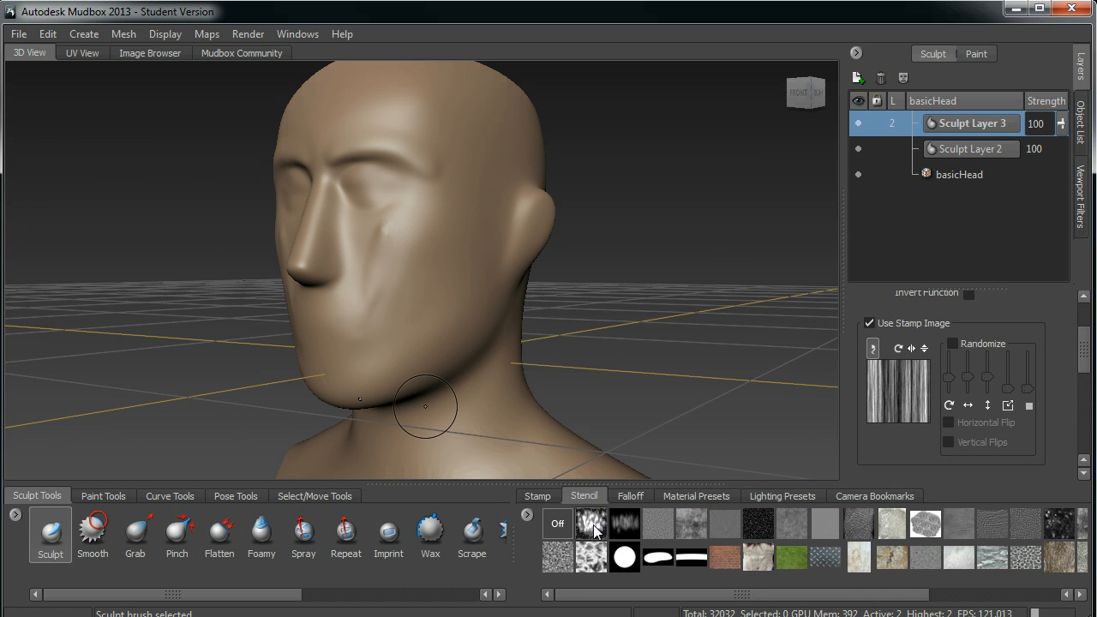
{"action": "left_click", "coordinate": [592, 523]}
{"action": "left_click_drag", "start_coordinate": [395, 317], "coordinate": [401, 348]}
{"action": "mouse_move", "coordinate": [360, 405]}
{"action": "left_mouse_down"}
{"action": "mouse_move", "coordinate": [353, 393]}
{"action": "mouse_move", "coordinate": [387, 355]}
{"action": "left_mouse_up"}
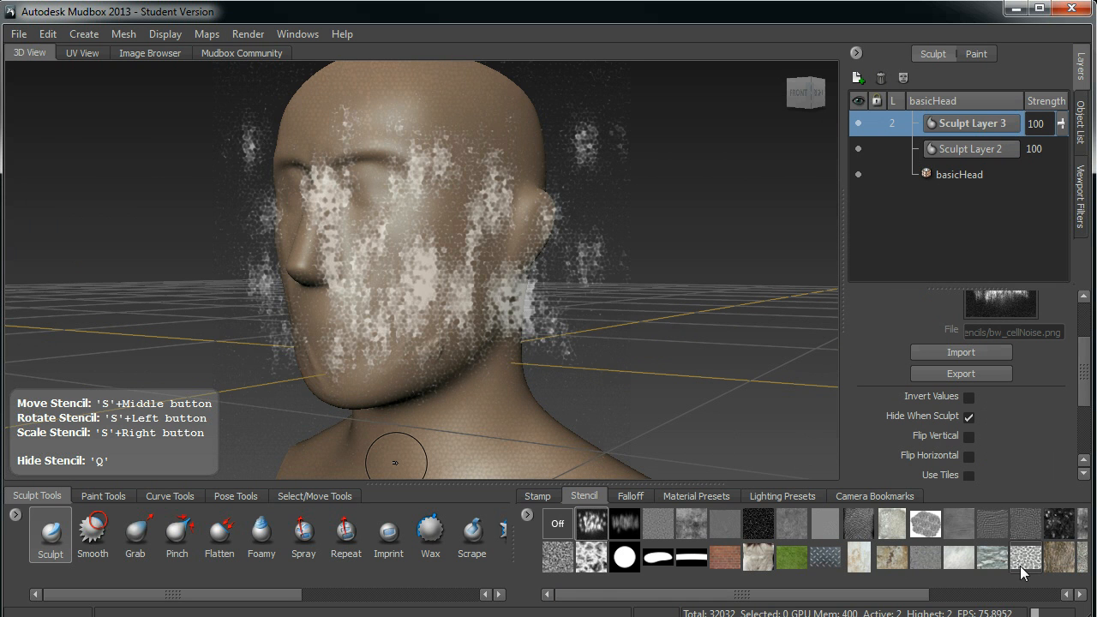
- Replace the stencil with rgb_tiledBark and sculpt its texture onto the lower cheek and jaw
{"action": "left_click", "coordinate": [1058, 562]}
{"action": "mouse_move", "coordinate": [404, 318]}
{"action": "left_mouse_down"}
{"action": "mouse_move", "coordinate": [382, 336]}
{"action": "mouse_move", "coordinate": [349, 309]}
{"action": "mouse_move", "coordinate": [394, 322]}
{"action": "mouse_move", "coordinate": [441, 363]}
{"action": "left_mouse_up"}
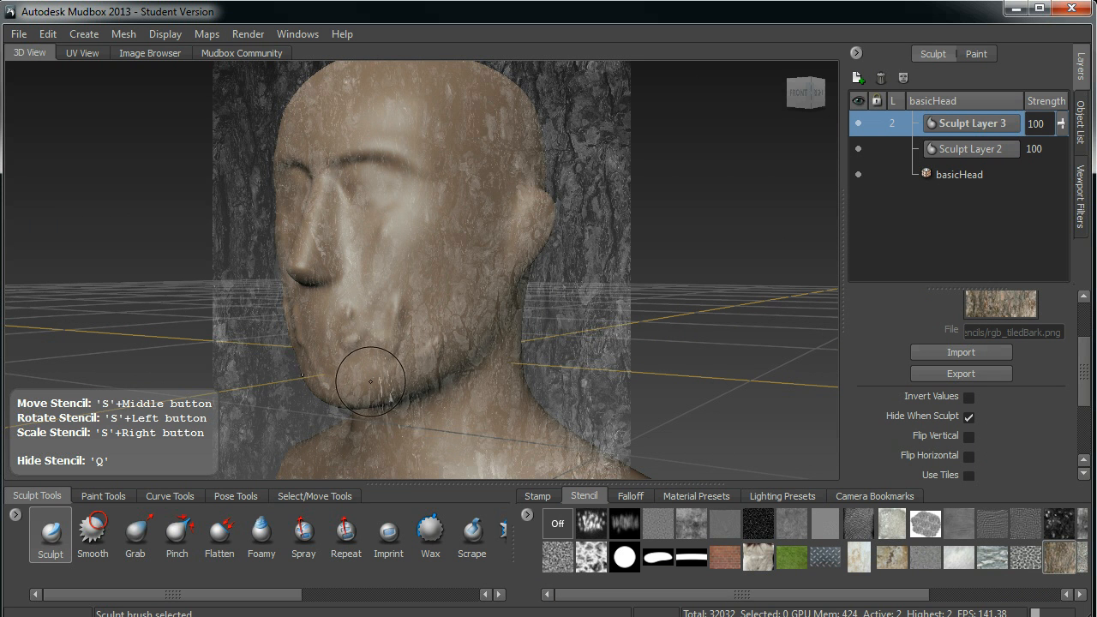
- Move, scale and rotate the bark stencil over the face, and hide it
{"action": "middle_click_drag", "start_coordinate": [374, 368], "coordinate": [361, 370]}
{"action": "middle_click_drag", "start_coordinate": [477, 180], "coordinate": [584, 181]}
{"action": "right_click_drag", "start_coordinate": [531, 220], "coordinate": [507, 213]}
{"action": "middle_click_drag", "start_coordinate": [415, 233], "coordinate": [288, 187]}
{"action": "mouse_move", "coordinate": [426, 210]}
{"action": "right_mouse_down"}
{"action": "mouse_move", "coordinate": [456, 226]}
{"action": "mouse_move", "coordinate": [421, 207]}
{"action": "right_mouse_up"}
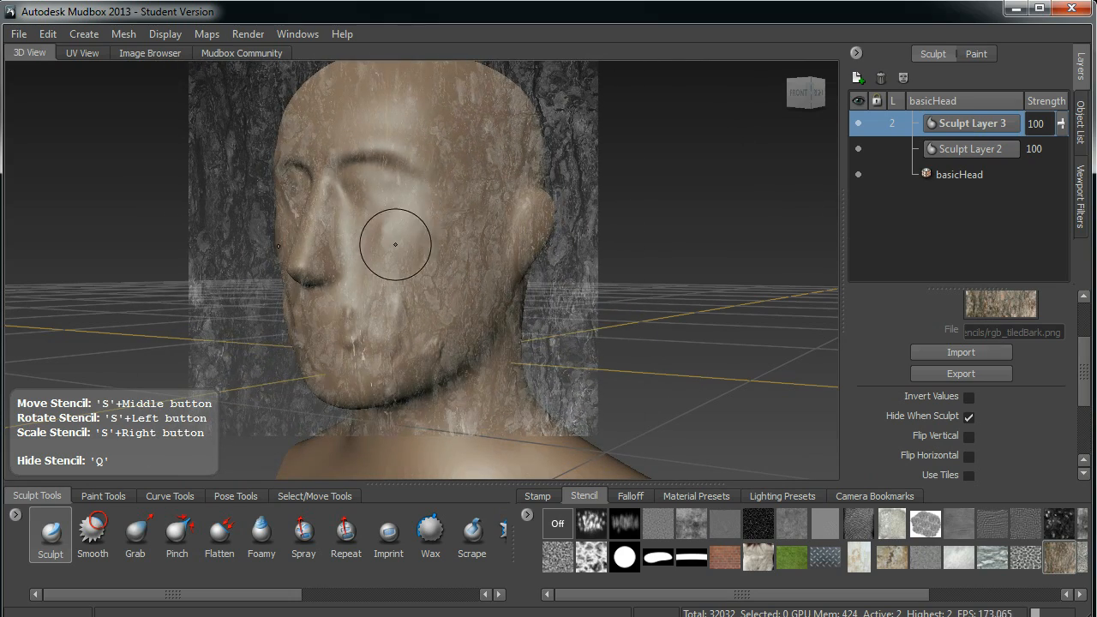
{"action": "mouse_move", "coordinate": [347, 245]}
{"action": "left_mouse_down"}
{"action": "mouse_move", "coordinate": [342, 198]}
{"action": "mouse_move", "coordinate": [369, 324]}
{"action": "mouse_move", "coordinate": [372, 230]}
{"action": "mouse_move", "coordinate": [343, 235]}
{"action": "left_mouse_up"}
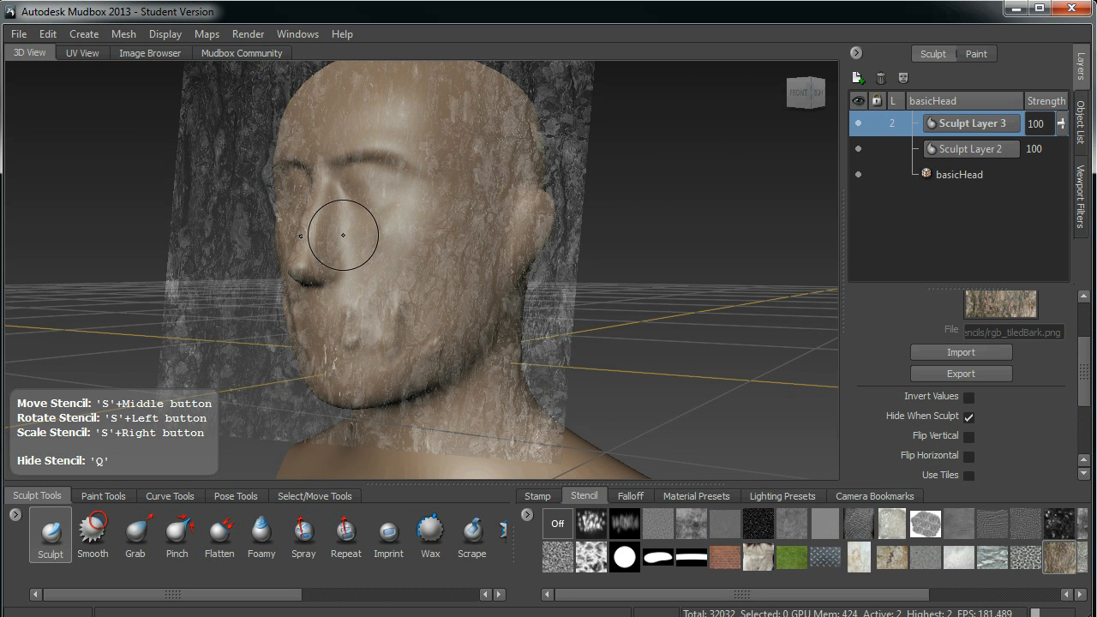
{"action": "key", "text": "q"}
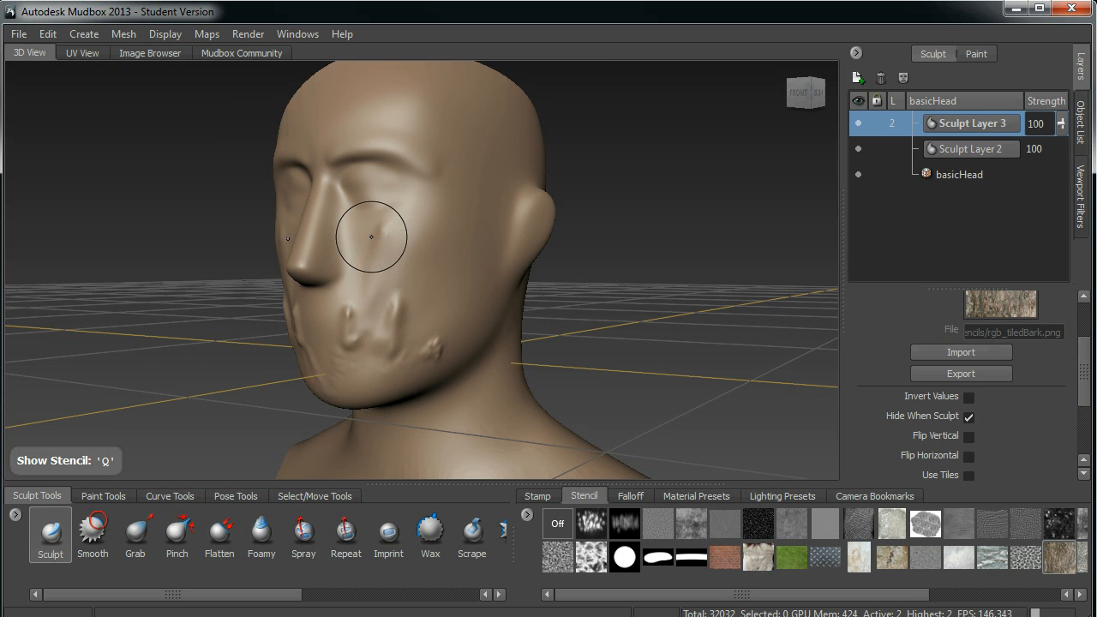
- Delete Sculpt Layer 3 with its knife, stamp and stencil strokes
{"action": "left_click_drag", "start_coordinate": [371, 237], "coordinate": [417, 276], "text": "alt"}
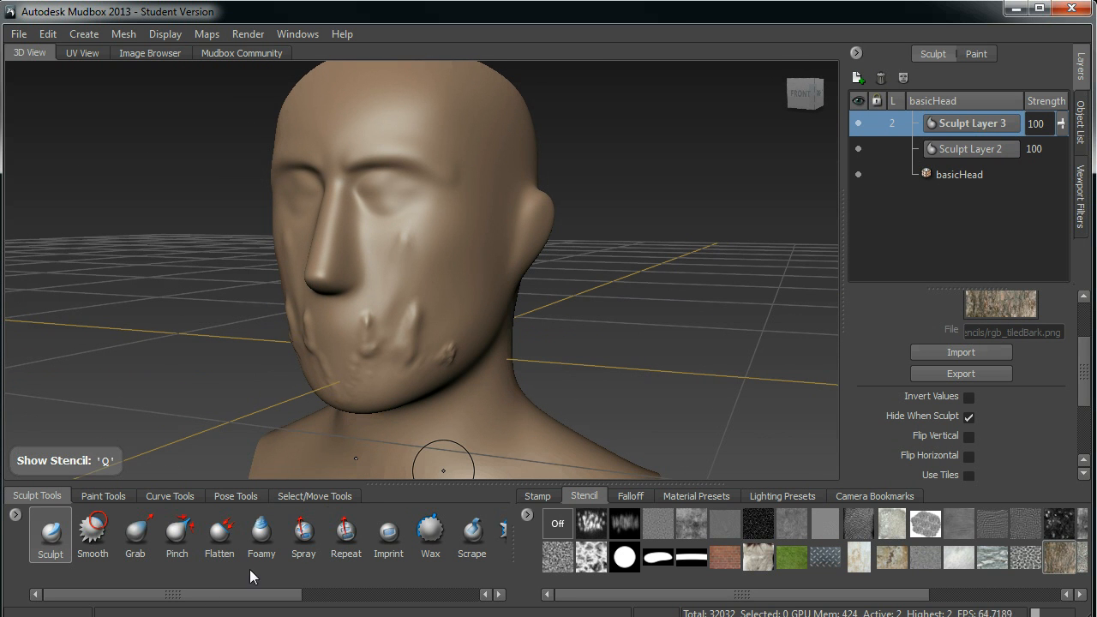
{"action": "mouse_move", "coordinate": [270, 597]}
{"action": "left_mouse_down"}
{"action": "mouse_move", "coordinate": [305, 596]}
{"action": "mouse_move", "coordinate": [291, 598]}
{"action": "left_mouse_up"}
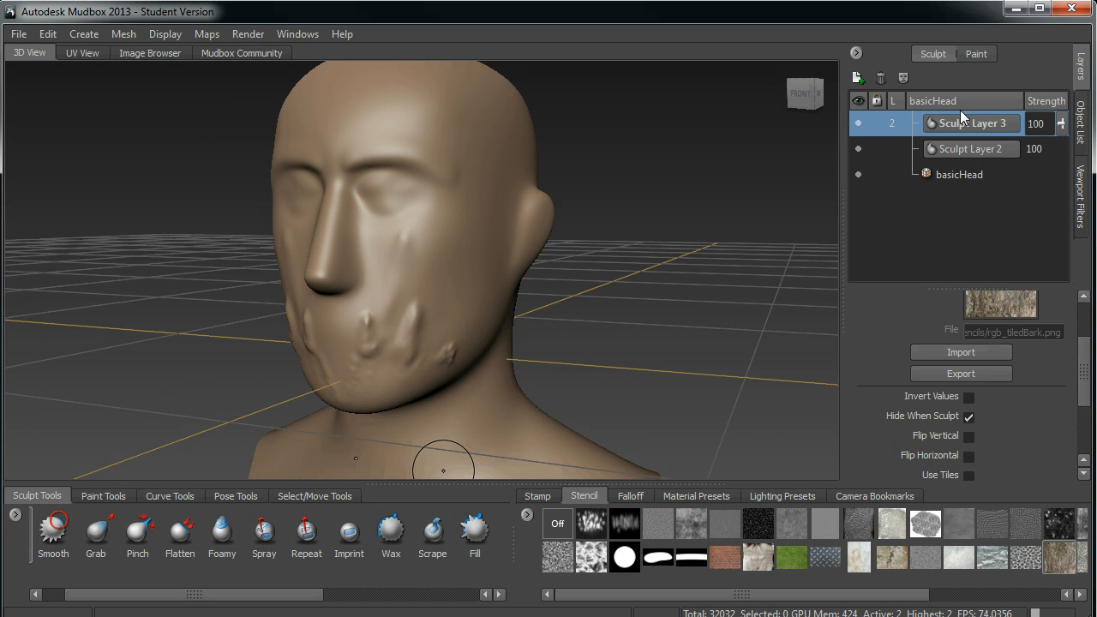
{"action": "left_click", "coordinate": [880, 77]}
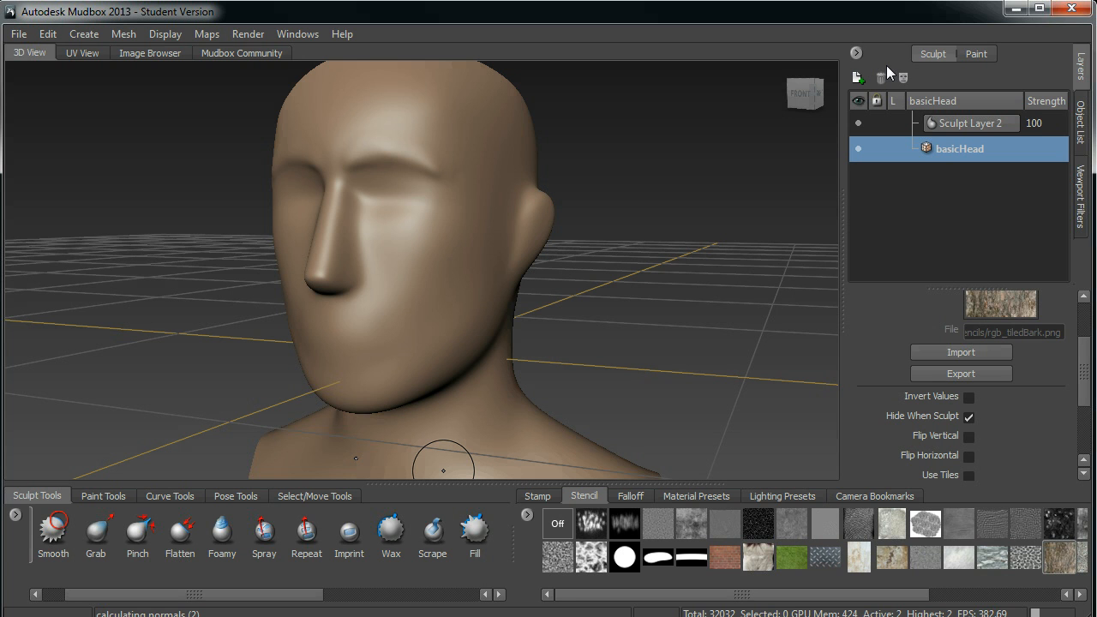
- Set the Sculpt brush's falloff to the first, steepest curve preset
{"action": "scroll", "coordinate": [1089, 371], "scroll_direction": "up", "scroll_amount": 2}
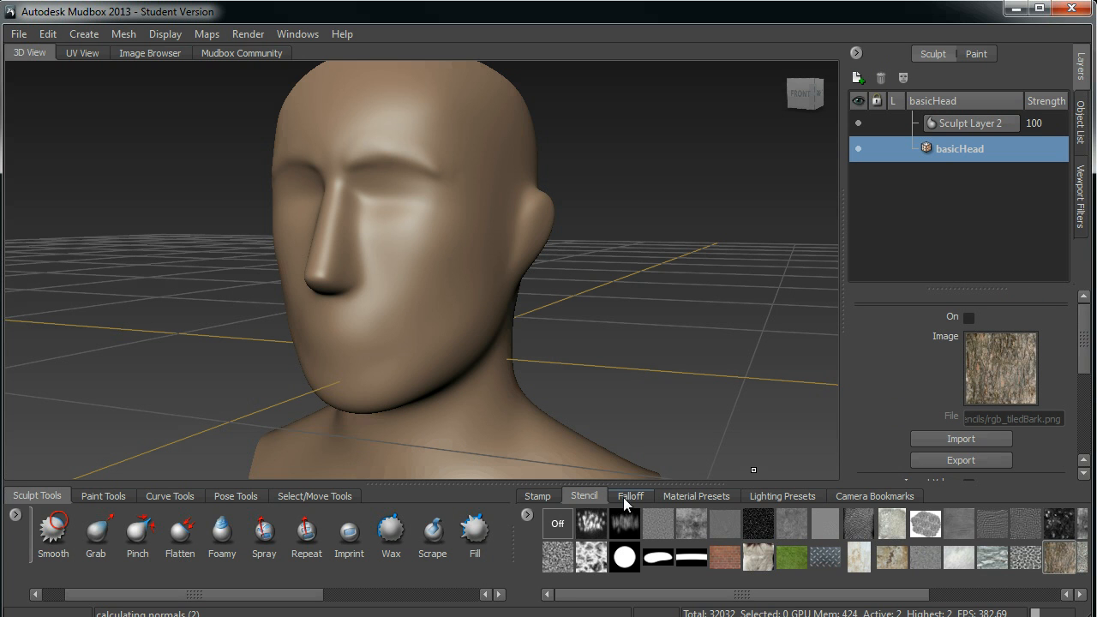
{"action": "left_click", "coordinate": [631, 497]}
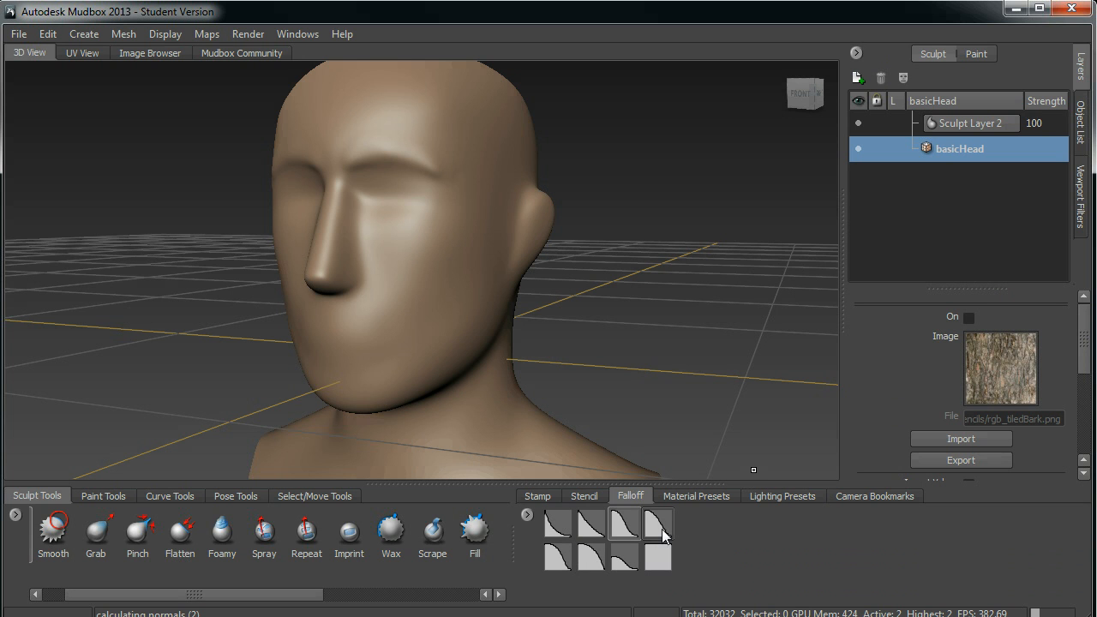
{"action": "left_click", "coordinate": [553, 517]}
- Try a mirrored stroke from cheek to chin, turn off the brush's stamp image and undo the stroke
{"action": "left_click_drag", "start_coordinate": [404, 300], "coordinate": [343, 386]}
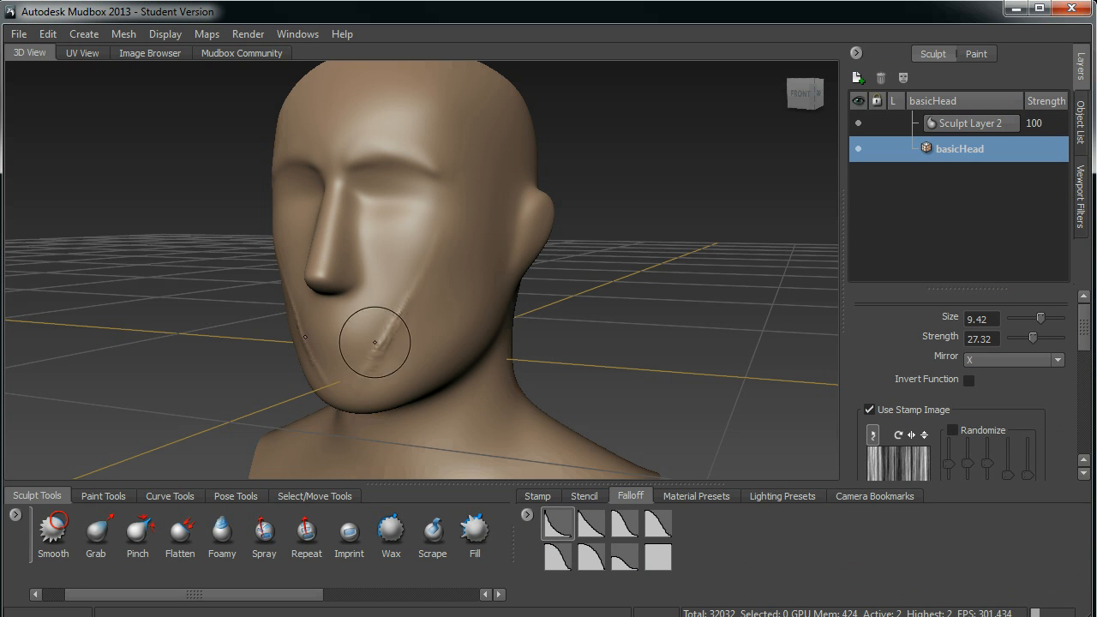
{"action": "left_click", "coordinate": [870, 409]}
{"action": "key", "text": "ctrl+z"}
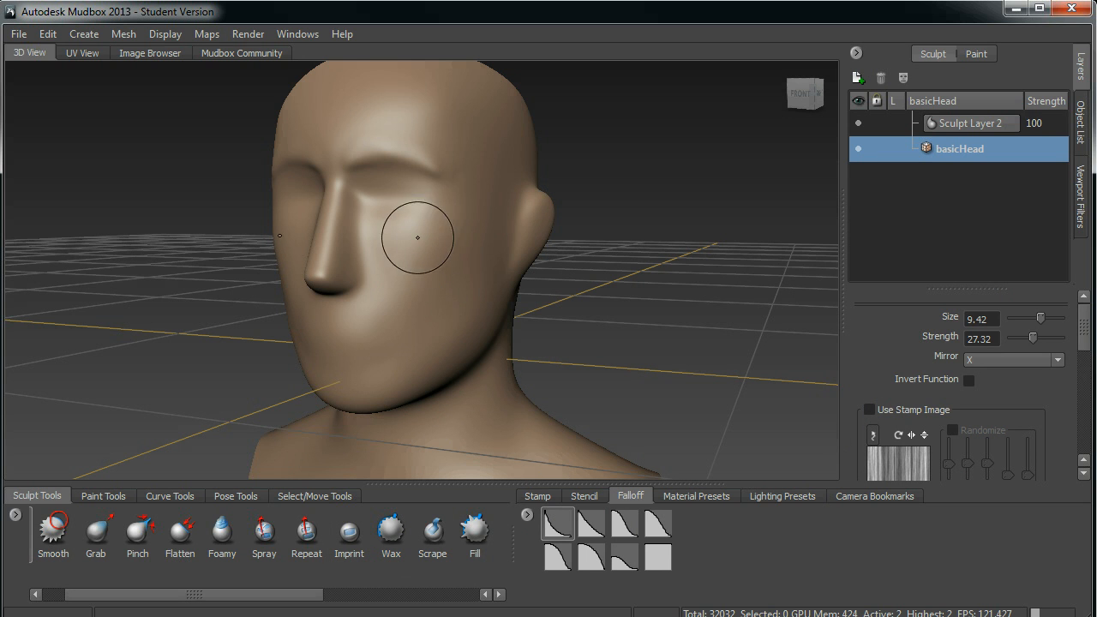
- Try two parallel mirrored strokes from cheek to jaw, one with the first falloff preset and one with the second
{"action": "left_click_drag", "start_coordinate": [427, 215], "coordinate": [370, 360]}
{"action": "left_click_drag", "start_coordinate": [400, 397], "coordinate": [571, 319], "text": "alt"}
{"action": "left_click", "coordinate": [589, 524]}
{"action": "left_click_drag", "start_coordinate": [427, 204], "coordinate": [349, 409]}
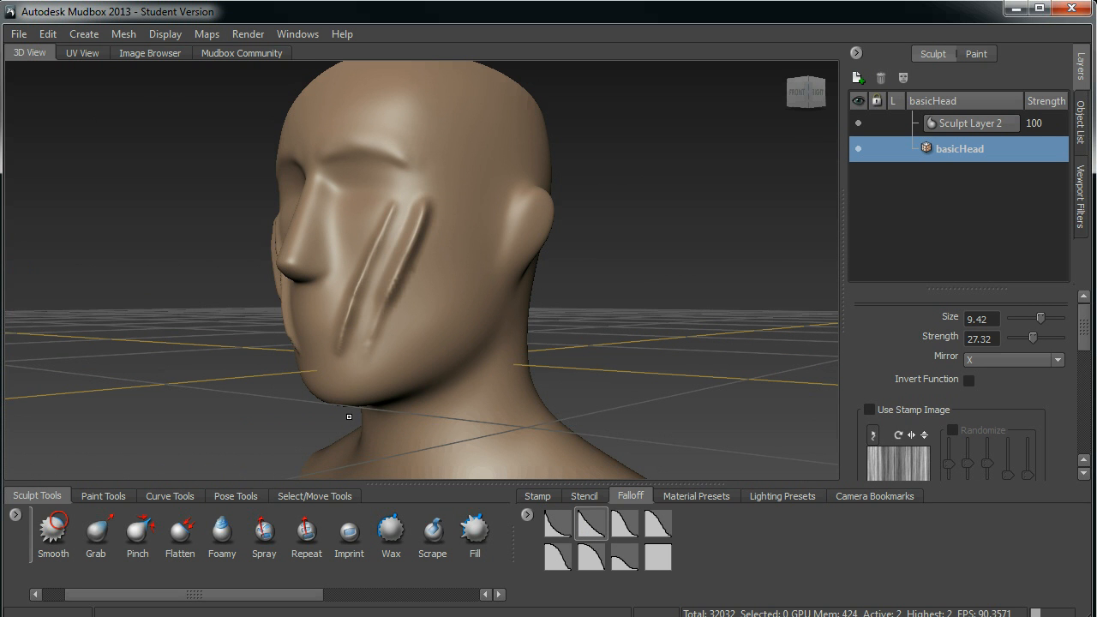
{"action": "left_click_drag", "start_coordinate": [457, 339], "coordinate": [560, 472], "text": "alt"}
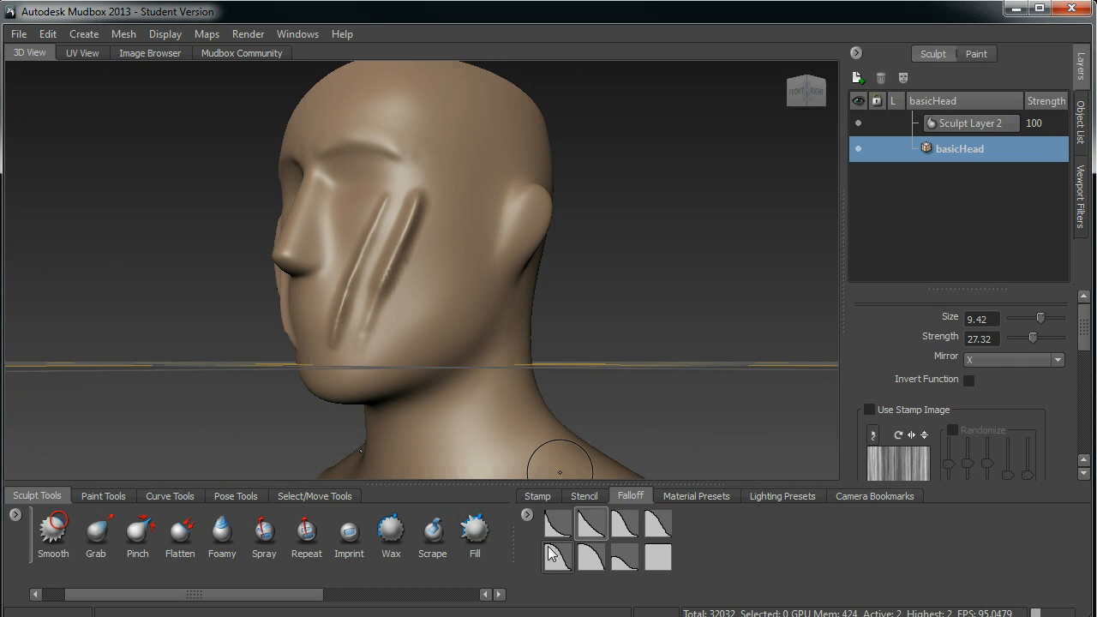
- Try two more mirrored cheek strokes towards the ear, one with the rounded sixth falloff preset and one with the steep first preset
{"action": "left_click", "coordinate": [593, 557]}
{"action": "left_click_drag", "start_coordinate": [588, 297], "coordinate": [563, 248], "text": "alt"}
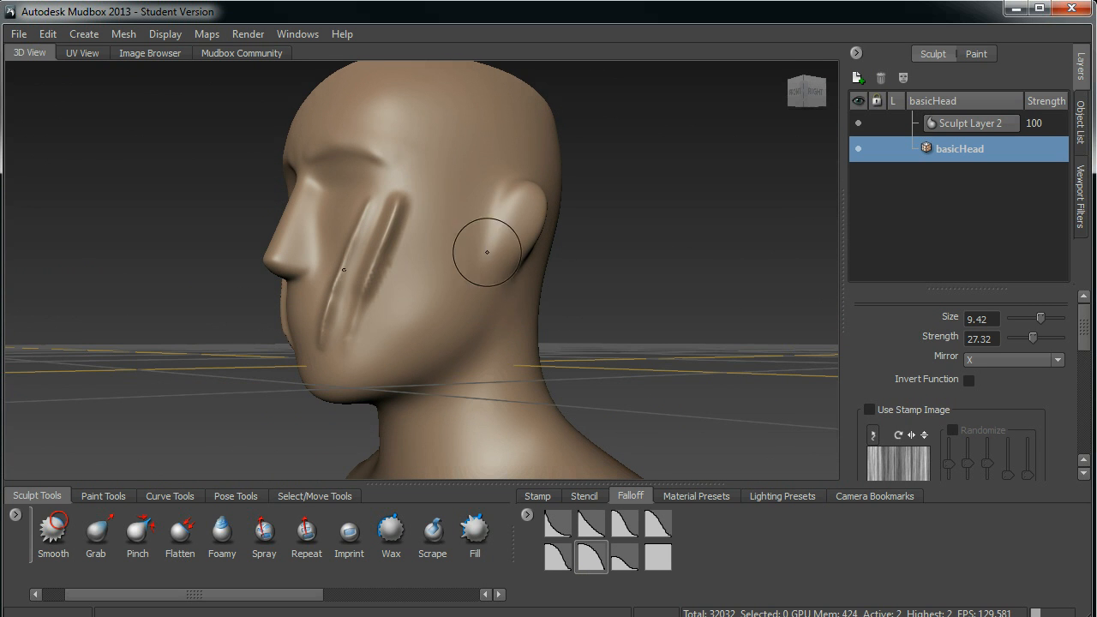
{"action": "left_click_drag", "start_coordinate": [429, 215], "coordinate": [381, 364]}
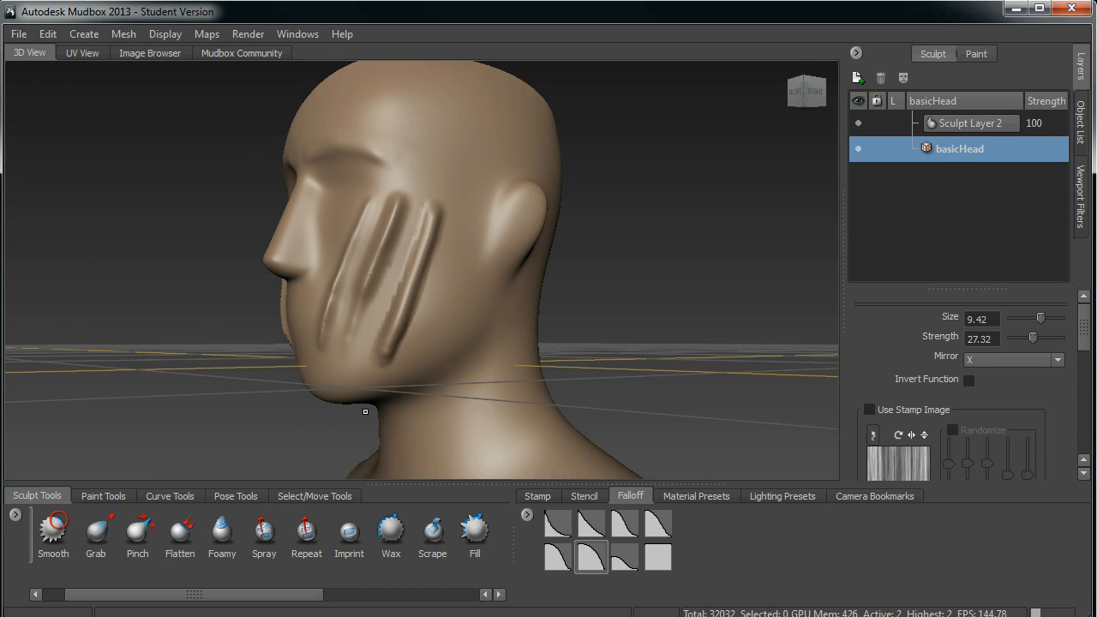
{"action": "left_click", "coordinate": [559, 523]}
{"action": "mouse_move", "coordinate": [438, 225]}
{"action": "left_mouse_down"}
{"action": "mouse_move", "coordinate": [414, 381]}
{"action": "mouse_move", "coordinate": [655, 304]}
{"action": "mouse_move", "coordinate": [392, 291]}
{"action": "left_mouse_up"}
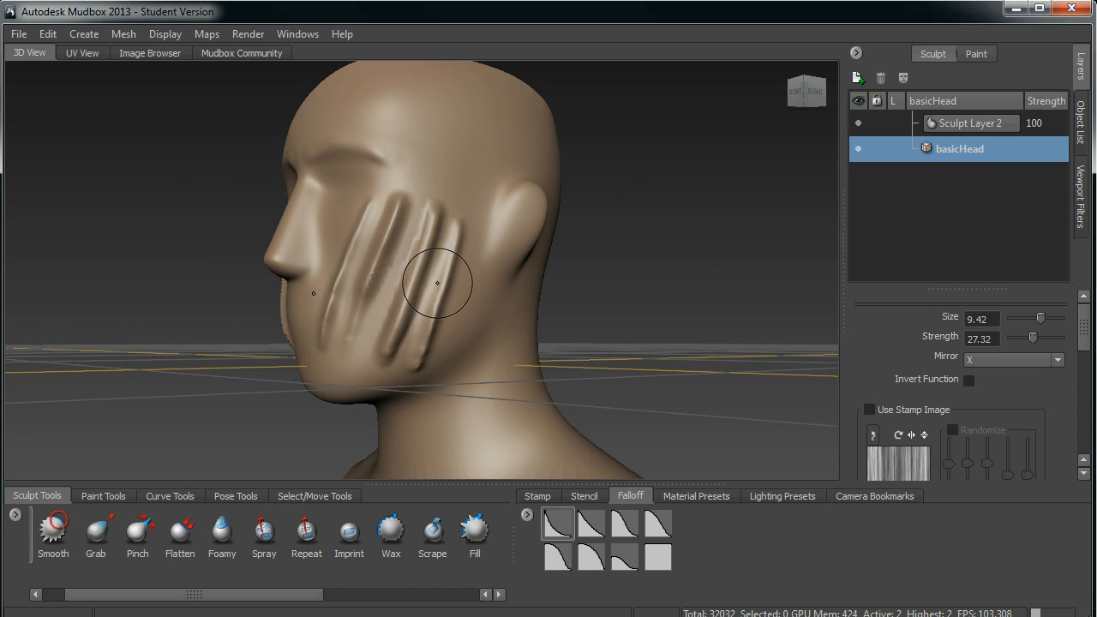
- Set the Sculpt brush's falloff to the last preset, the flat full square
{"action": "left_click", "coordinate": [657, 556]}
{"action": "mouse_move", "coordinate": [601, 300]}
{"action": "left_mouse_down", "text": "alt"}
{"action": "mouse_move", "coordinate": [453, 232]}
{"action": "mouse_move", "coordinate": [399, 446]}
{"action": "left_mouse_up", "text": "alt"}
{"action": "key", "text": "ctrl+z"}
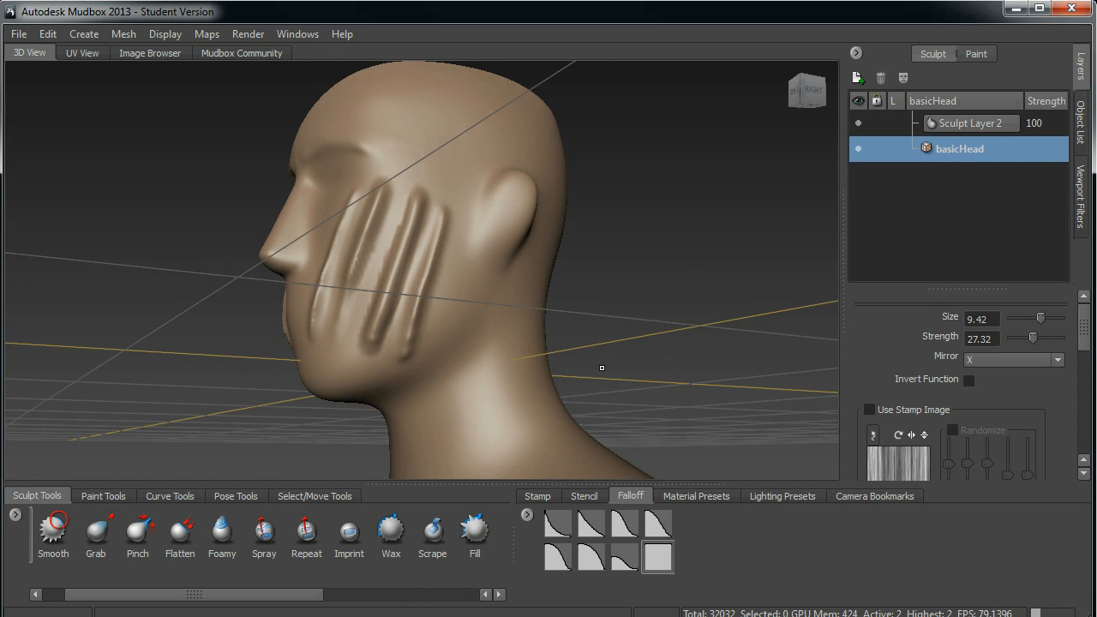
- Undo all the falloff test strokes on the cheeks
{"action": "mouse_move", "coordinate": [598, 398]}
{"action": "left_mouse_down", "text": "alt"}
{"action": "mouse_move", "coordinate": [546, 383]}
{"action": "mouse_move", "coordinate": [467, 478]}
{"action": "left_mouse_up", "text": "alt"}
{"action": "left_click_drag", "start_coordinate": [569, 372], "coordinate": [700, 347], "text": "alt"}
{"action": "key", "text": "ctrl+z"}
{"action": "key", "text": "ctrl+z"}
{"action": "key", "text": "ctrl+z"}
{"action": "key", "text": "ctrl+z"}
{"action": "key", "text": "ctrl+z"}
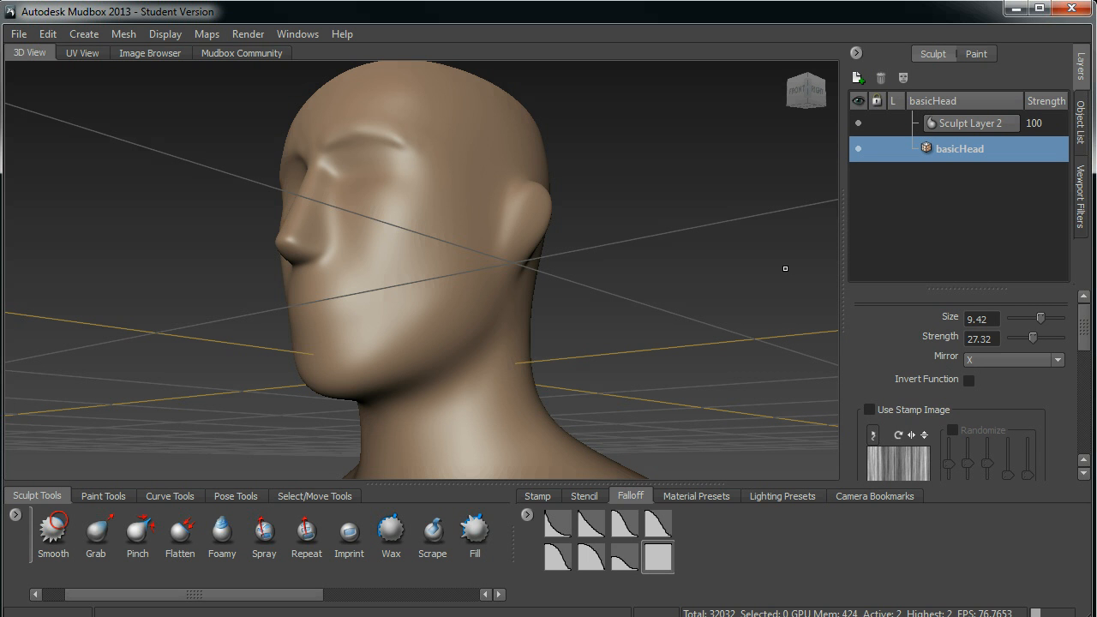
{"action": "left_click_drag", "start_coordinate": [588, 289], "coordinate": [719, 276], "text": "alt"}
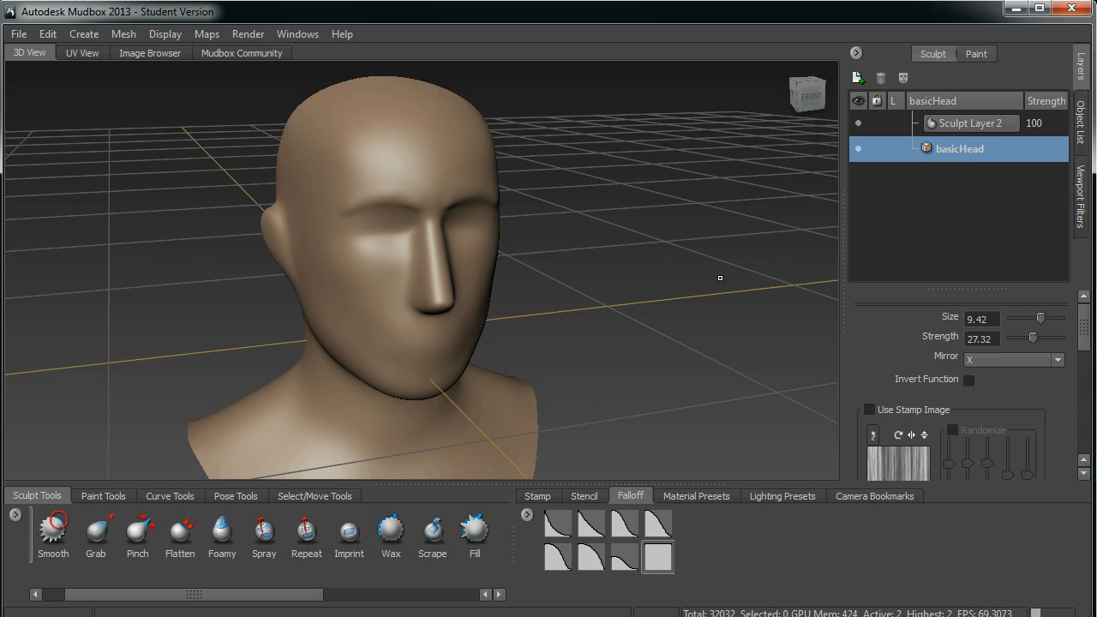
{"action": "left_click_drag", "start_coordinate": [650, 303], "coordinate": [683, 297], "text": "alt"}
{"action": "left_click_drag", "start_coordinate": [472, 271], "coordinate": [696, 232], "text": "alt"}
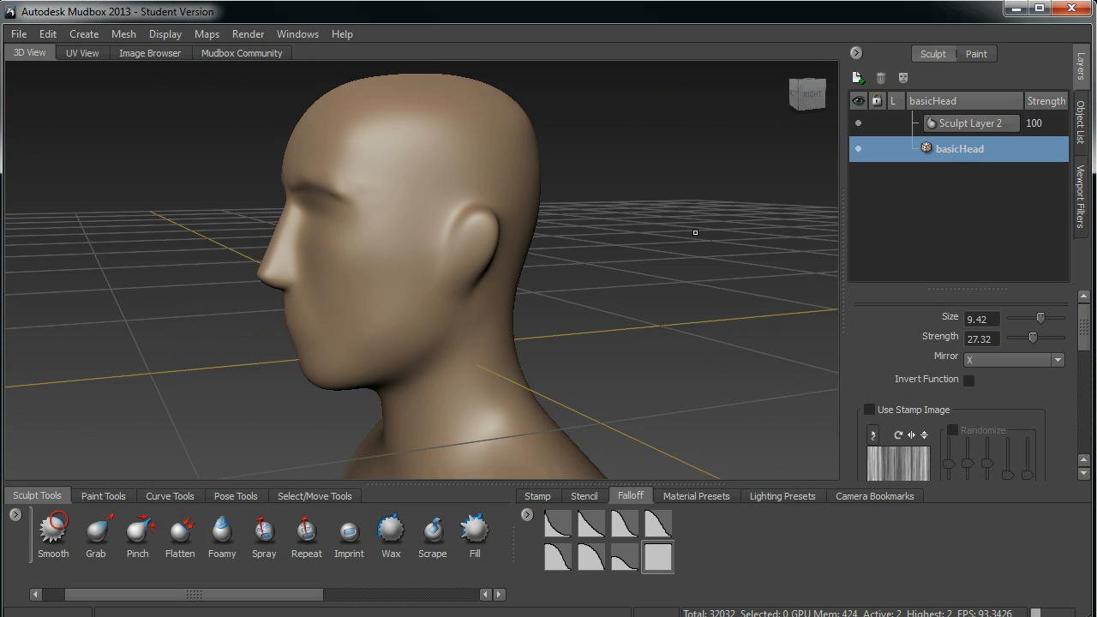